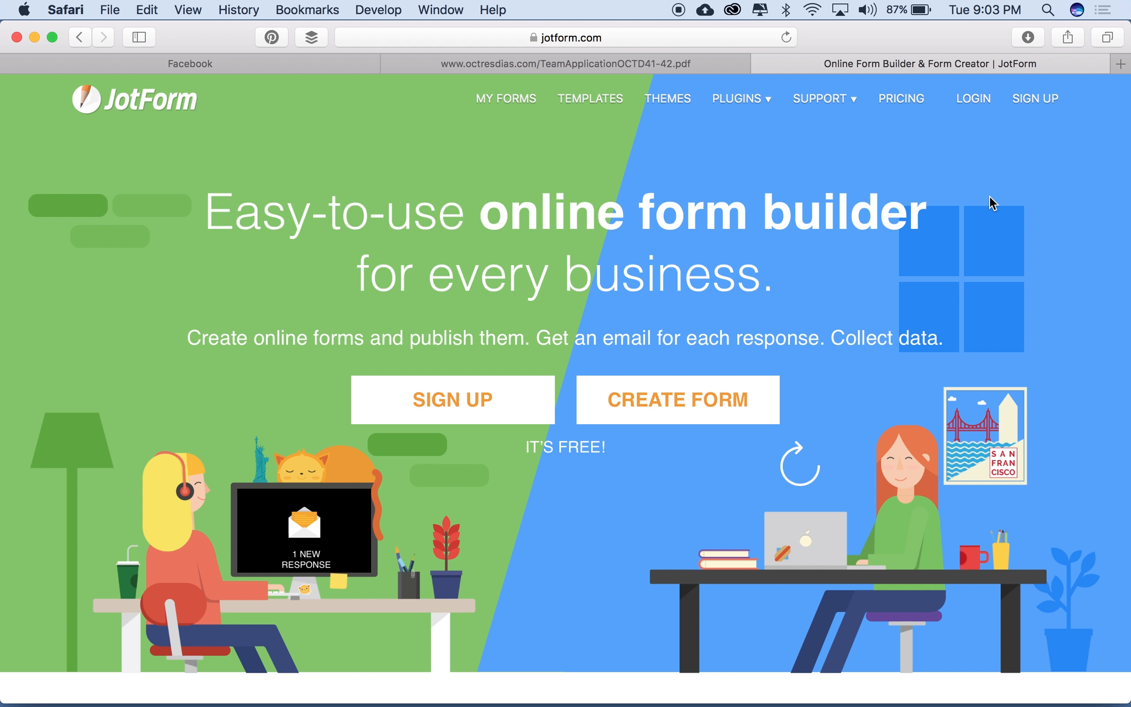
# Step: Sign in to the JotForm account with the saved username and password
pyautogui.click(973, 104)
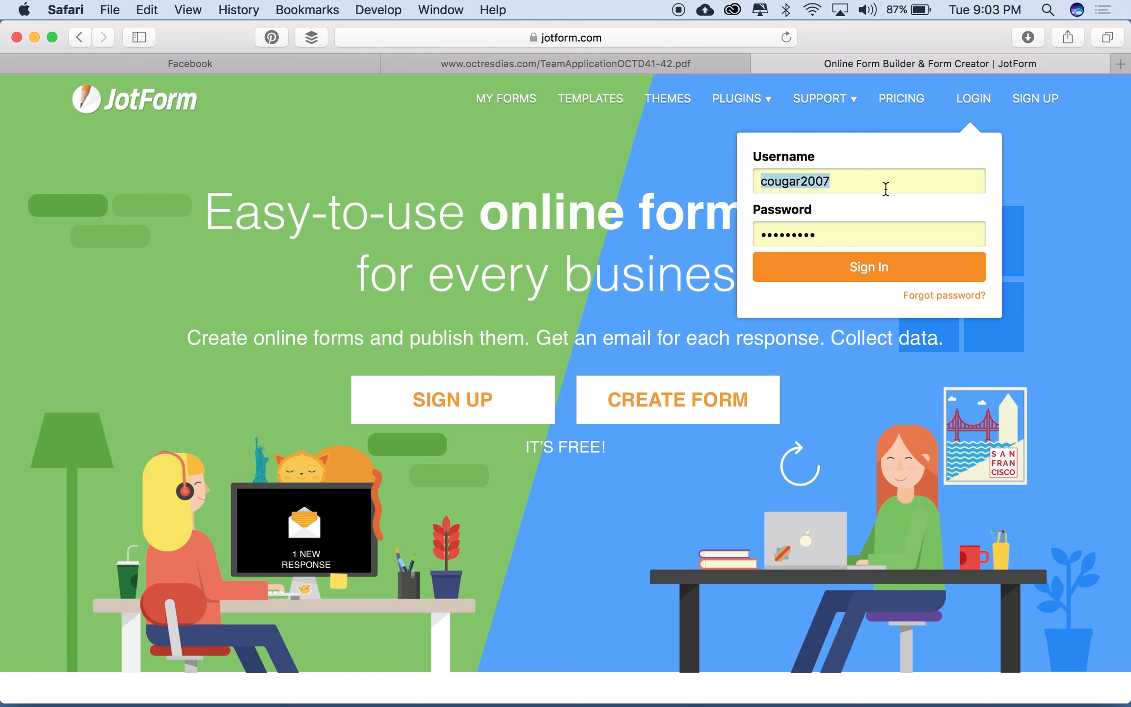
pyautogui.click(852, 270)
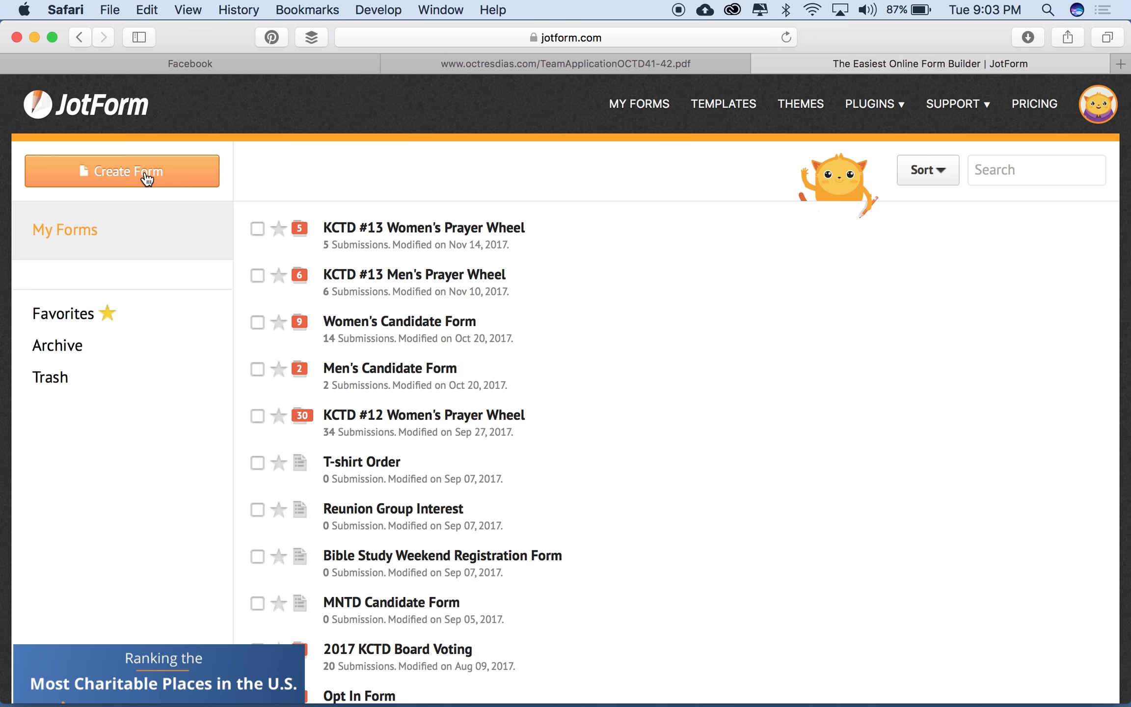
# Step: Create a blank form titled "OCTD Team Application"
pyautogui.click(149, 182)
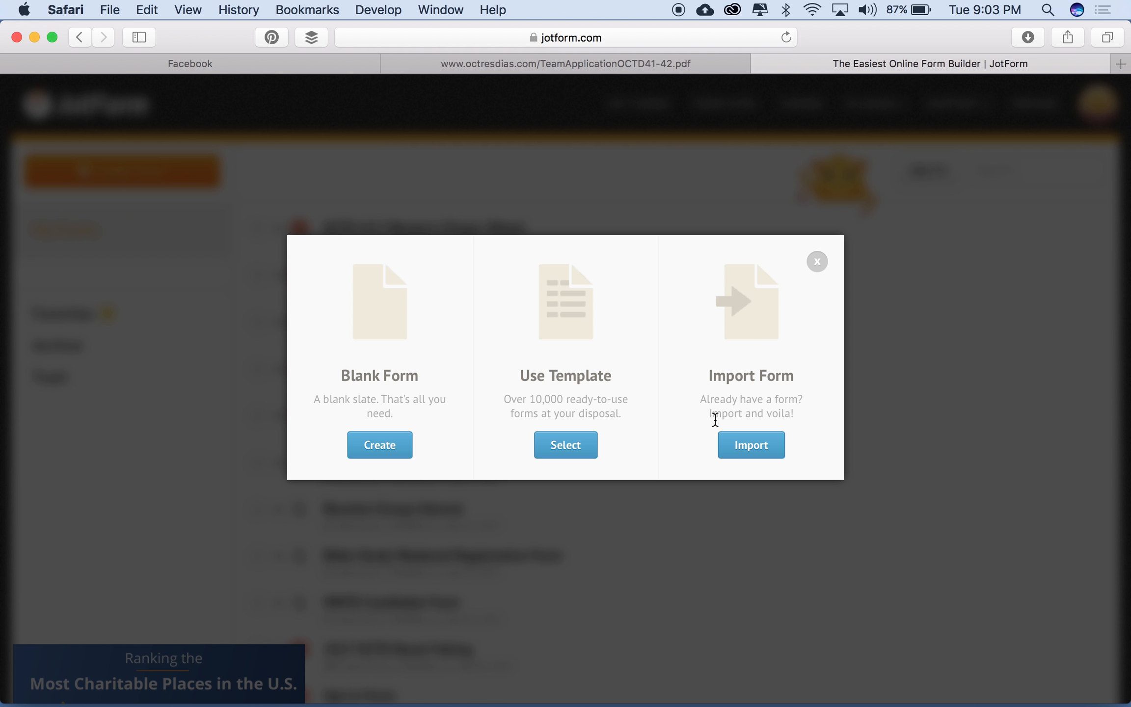
pyautogui.click(389, 446)
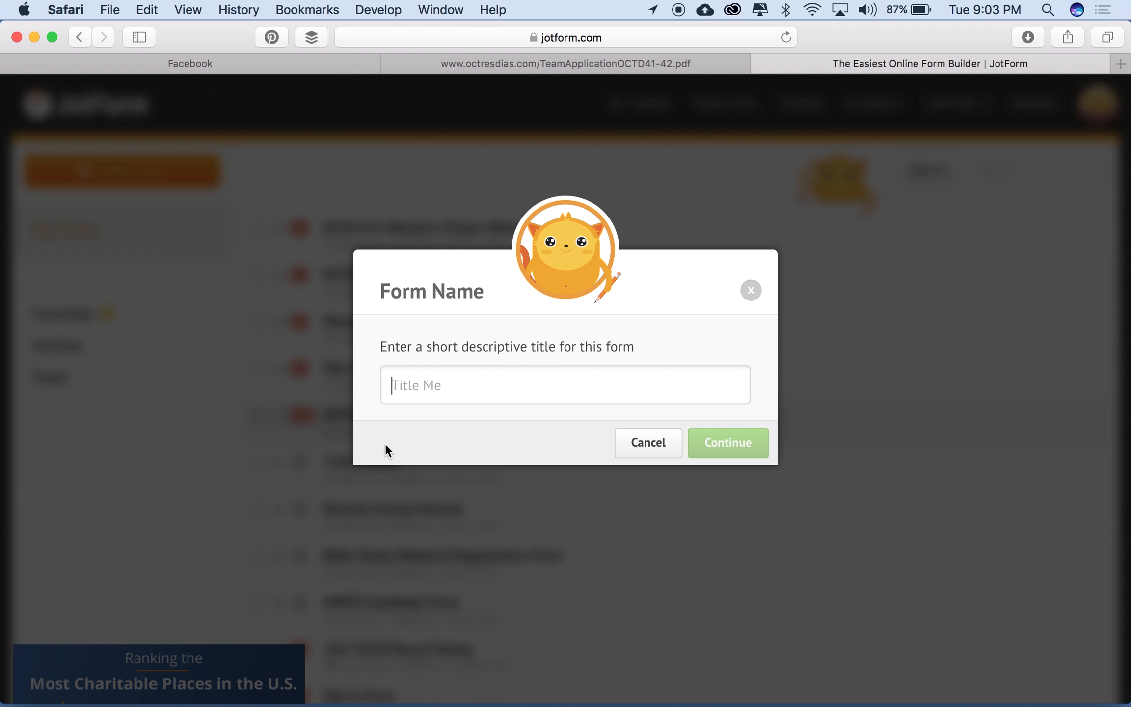
pyautogui.write('OCTD ')
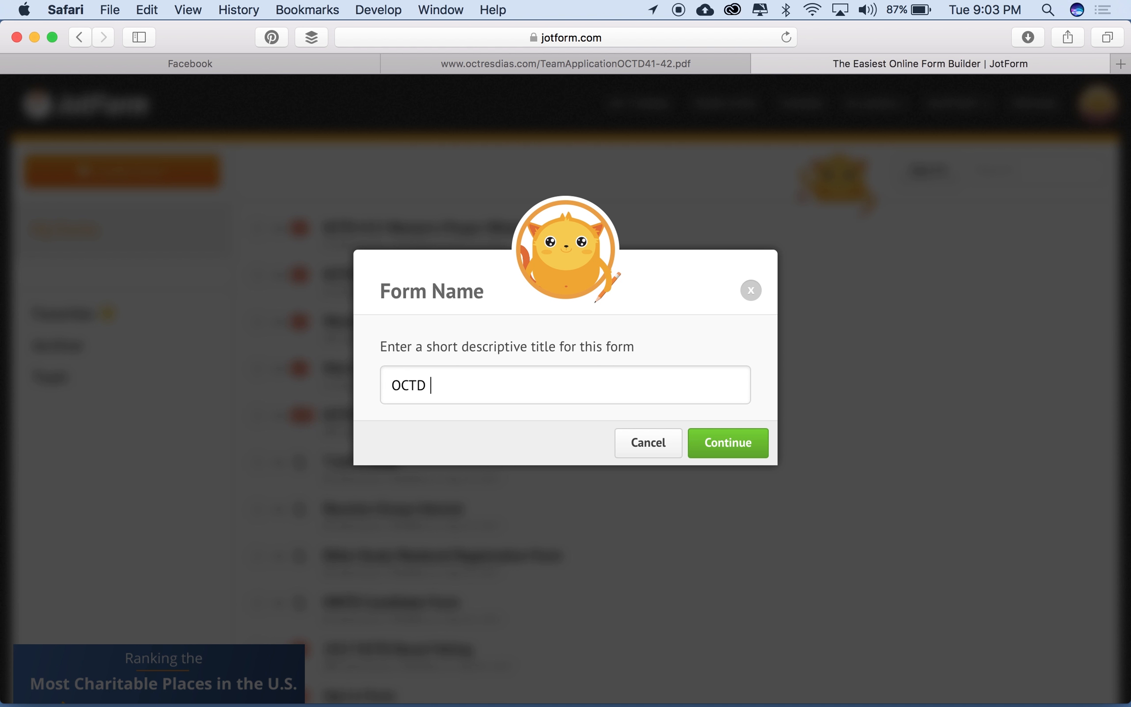
pyautogui.write('Team Application')
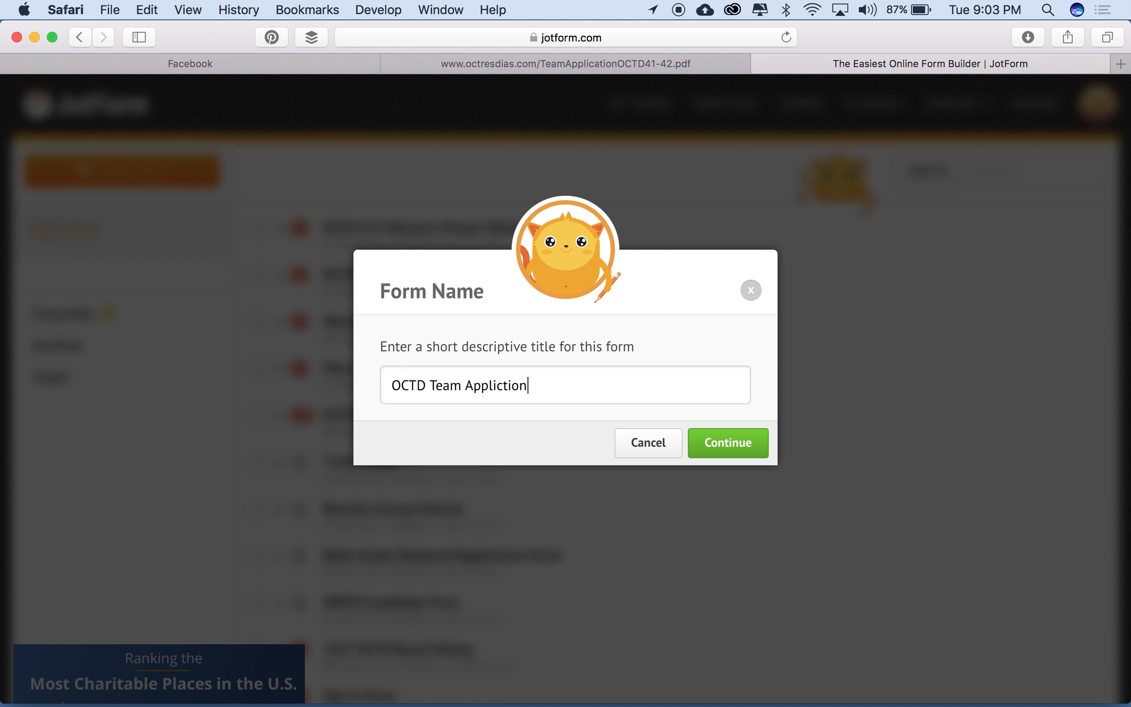
pyautogui.press('BackSpace')
pyautogui.press('BackSpace')
pyautogui.press('BackSpace')
pyautogui.press('BackSpace')
pyautogui.write('ation')
pyautogui.click(734, 444)
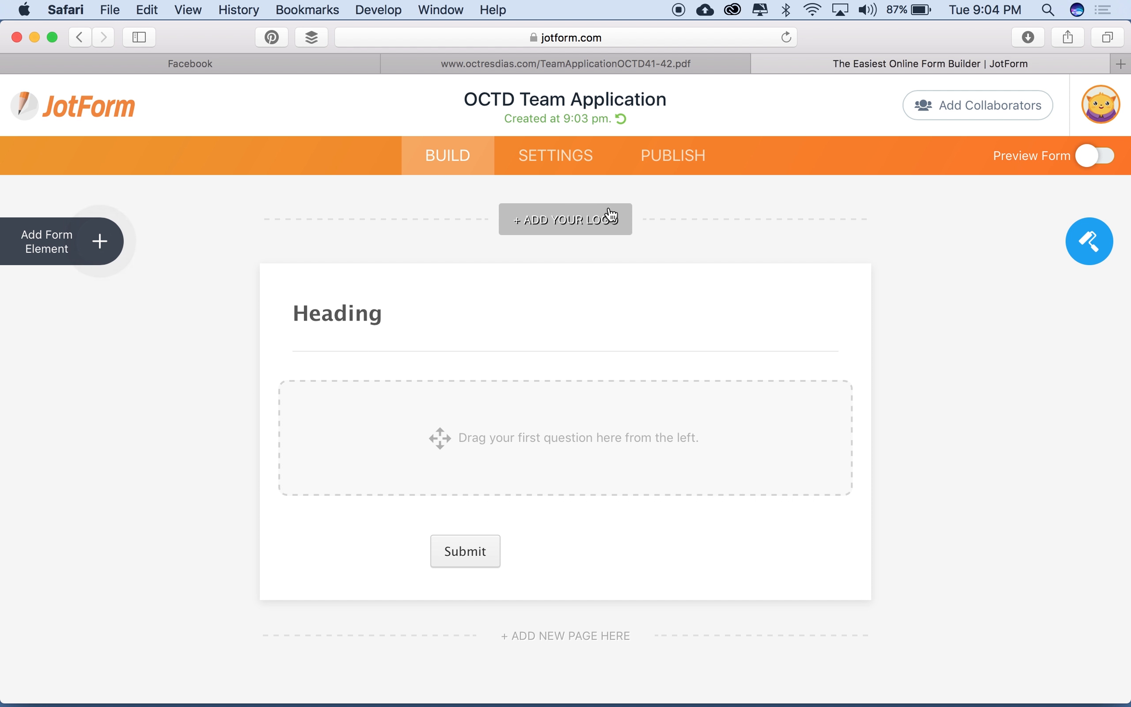
# Step: Examine the title lines at the head of the team application PDF
pyautogui.click(566, 63)
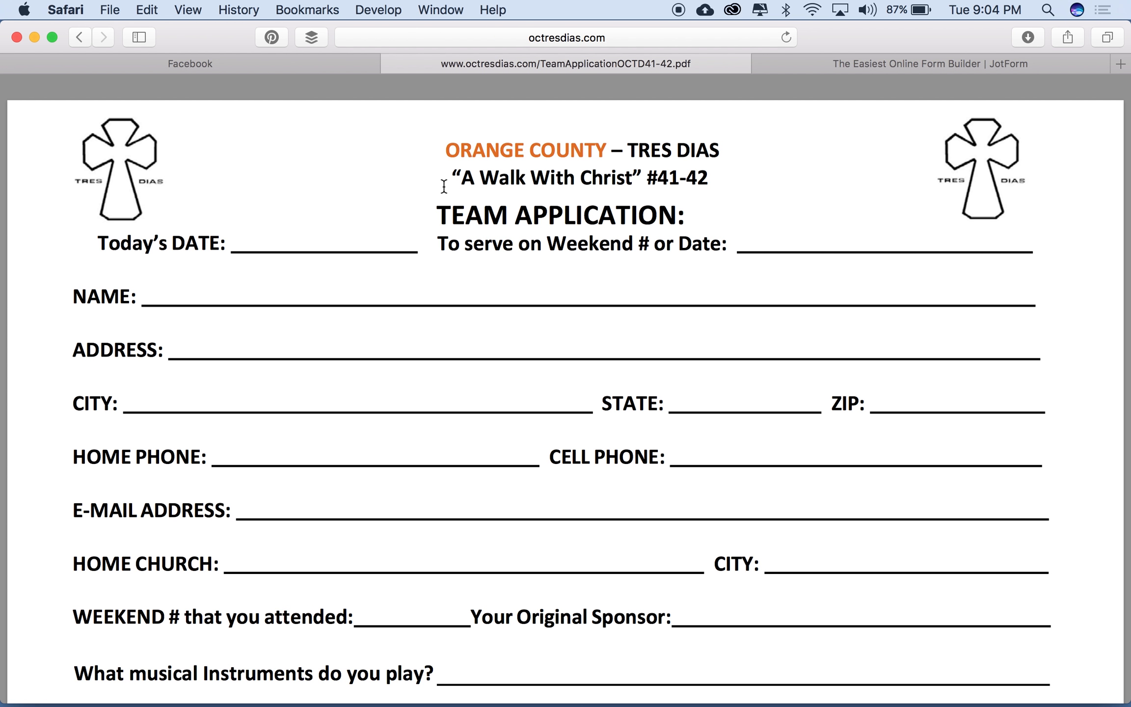
pyautogui.moveTo(453, 177); pyautogui.dragTo(740, 174)
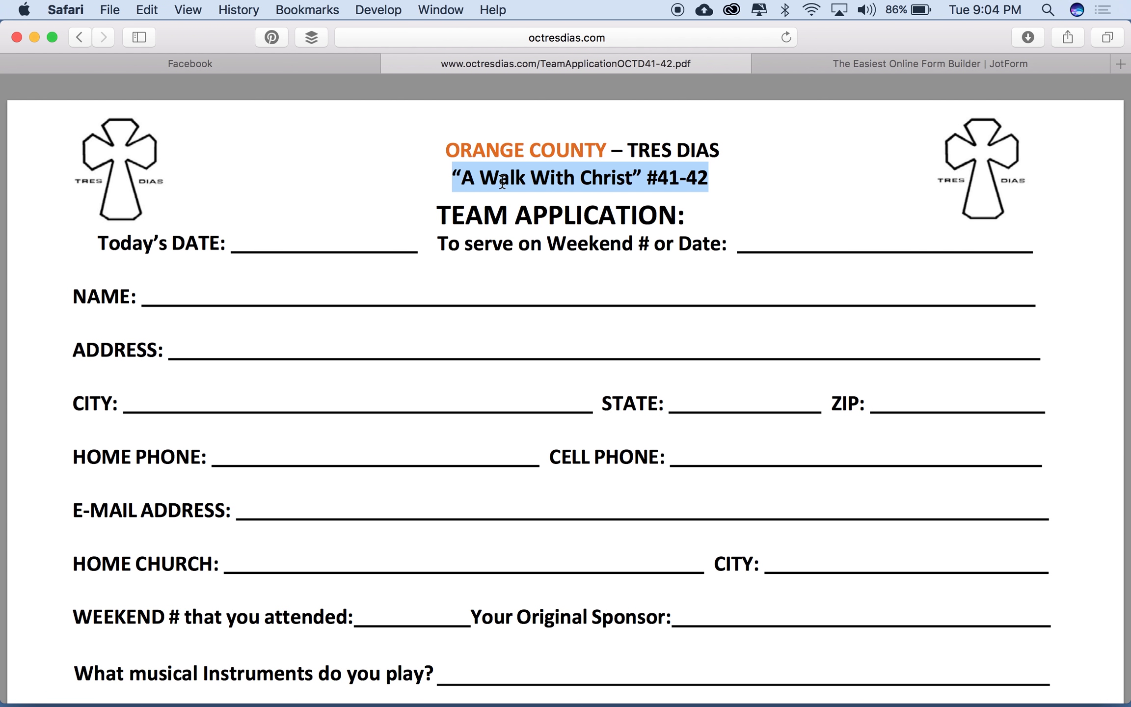
pyautogui.click(715, 185)
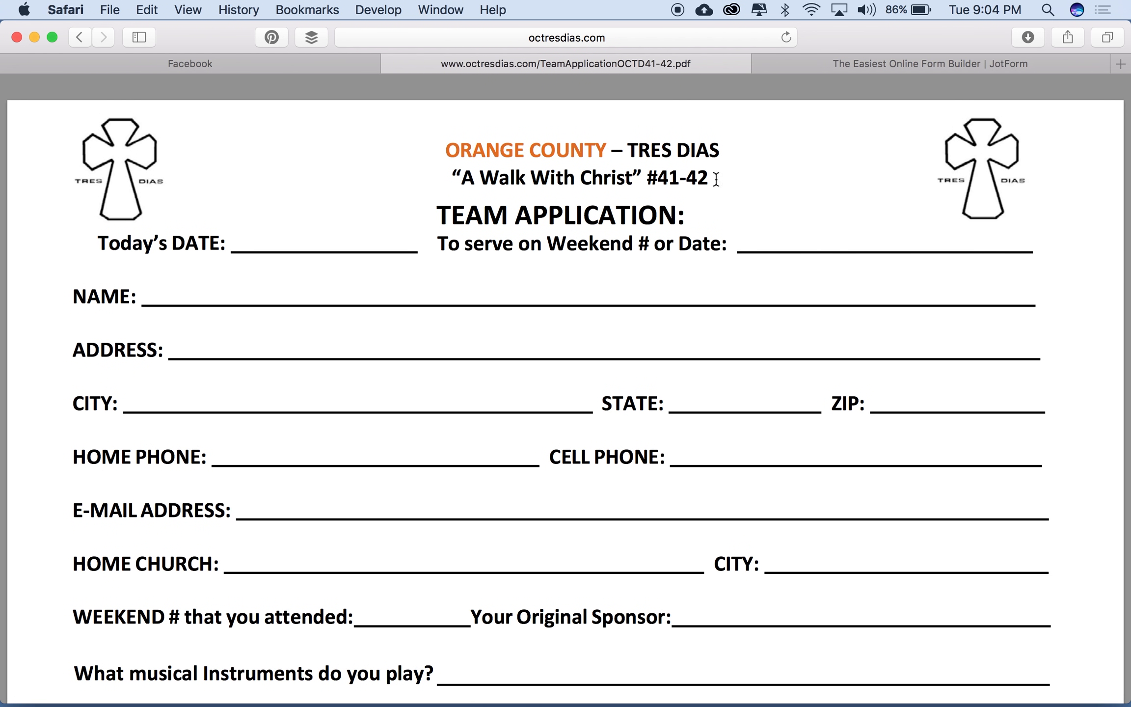
pyautogui.moveTo(712, 177); pyautogui.dragTo(442, 170)
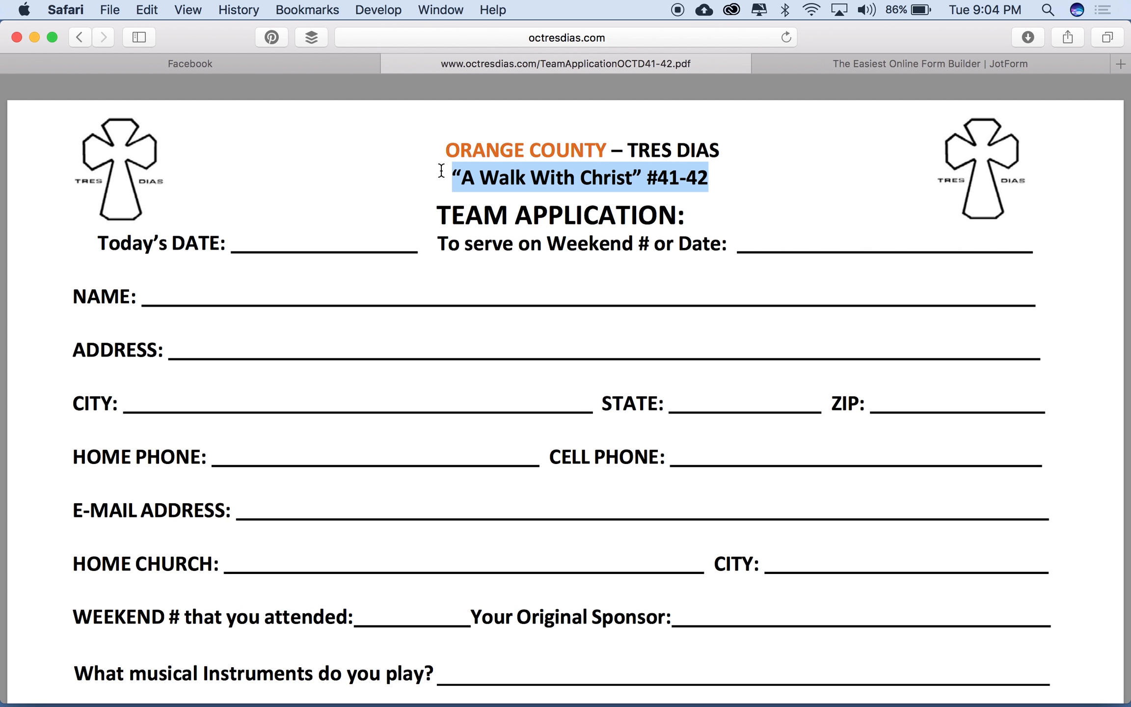
pyautogui.click(666, 180)
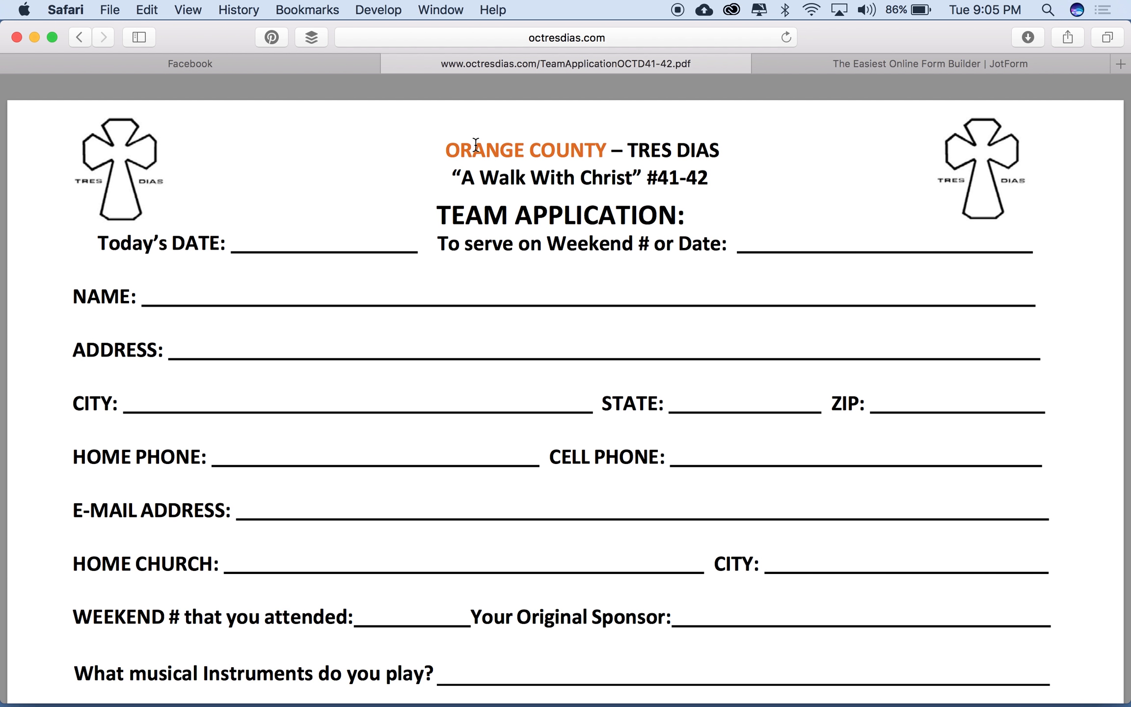
pyautogui.moveTo(445, 153); pyautogui.dragTo(636, 139)
# Step: Return to the form builder and set the form's header to "Orange County Tres Dias"
pyautogui.hotkey('ctrl', 'Tab')
pyautogui.click(364, 298)
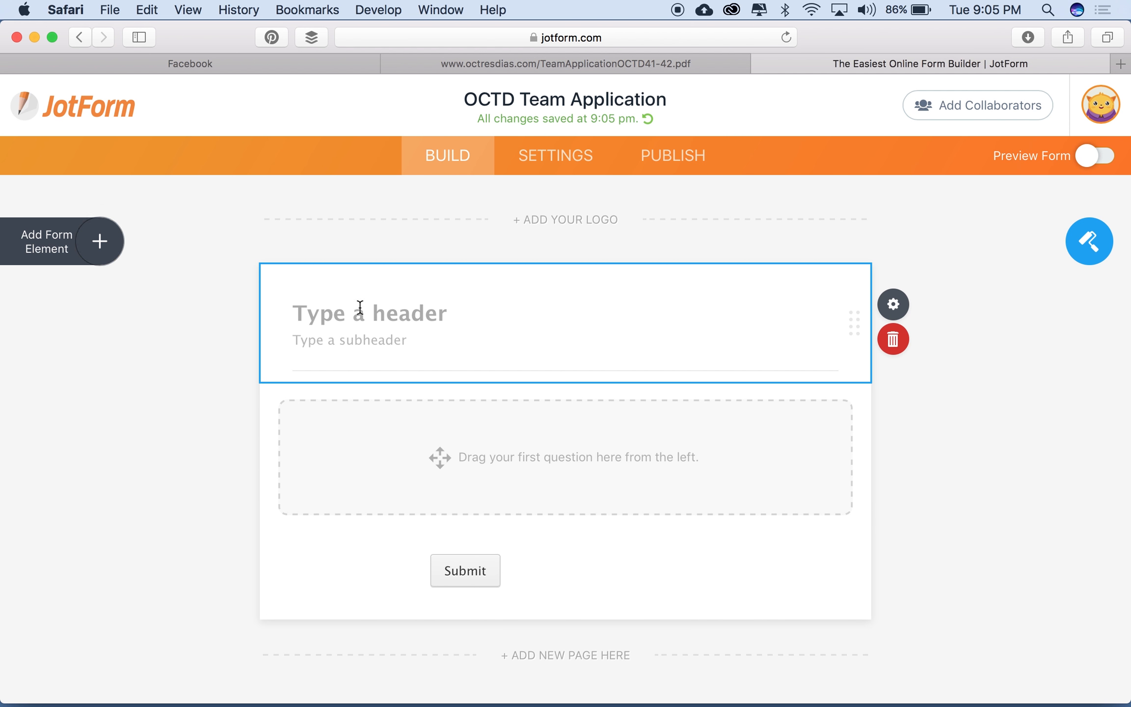
pyautogui.write('Orange ')
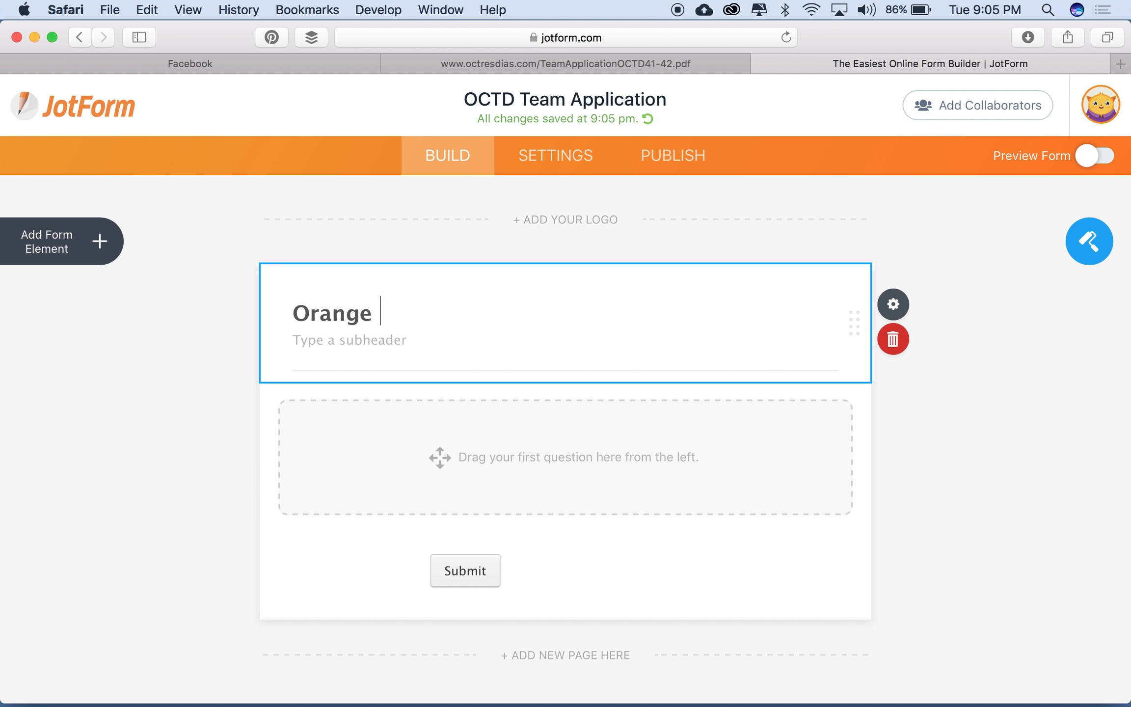
pyautogui.write('Country')
pyautogui.press('BackSpace')
pyautogui.press('BackSpace')
pyautogui.press('BackSpace')
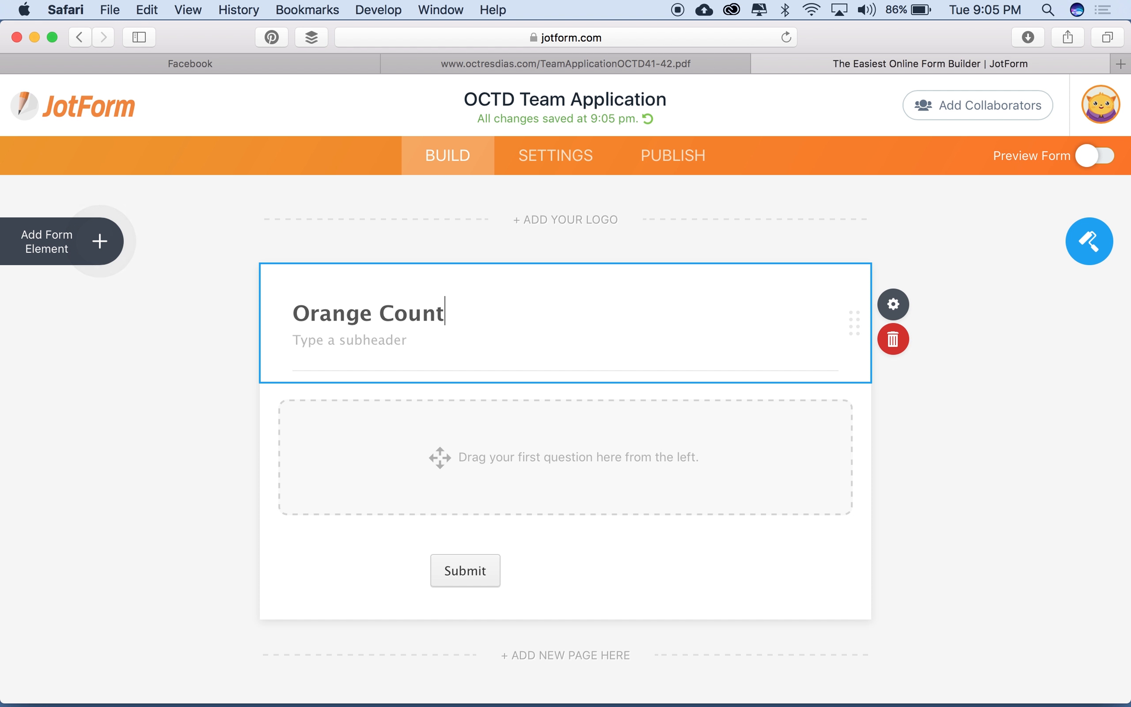
pyautogui.write('y Tres Dias')
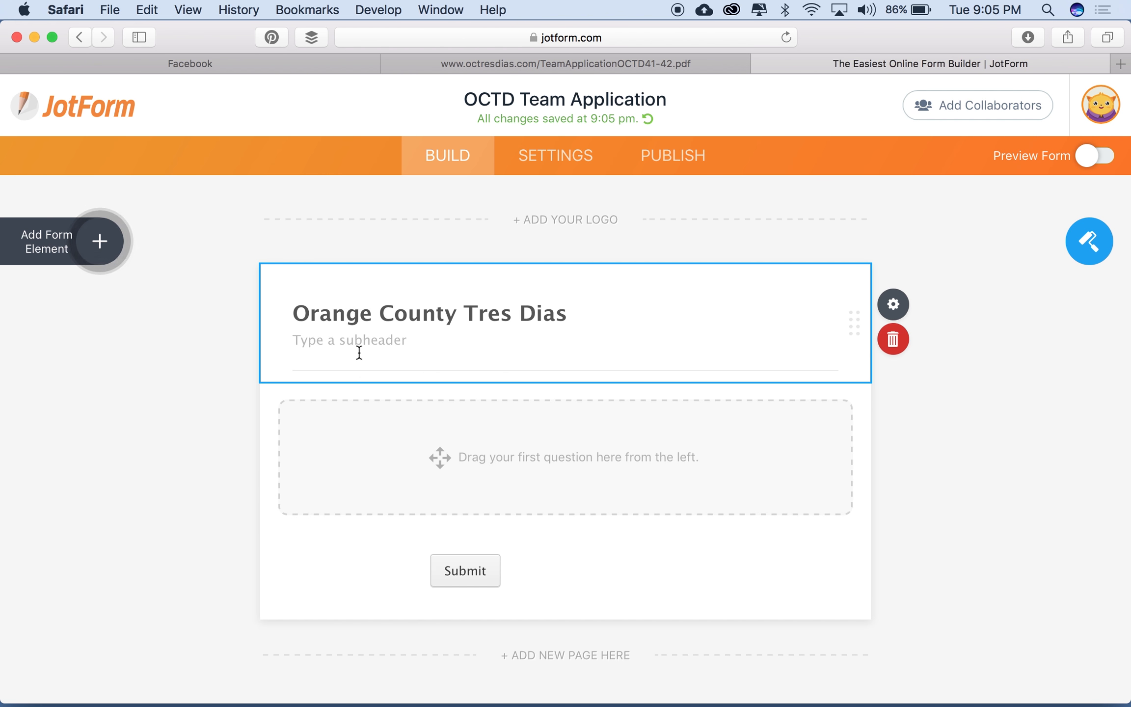
# Step: Set the form's subheader to "Team Application"
pyautogui.click(341, 331)
pyautogui.write('Team ')
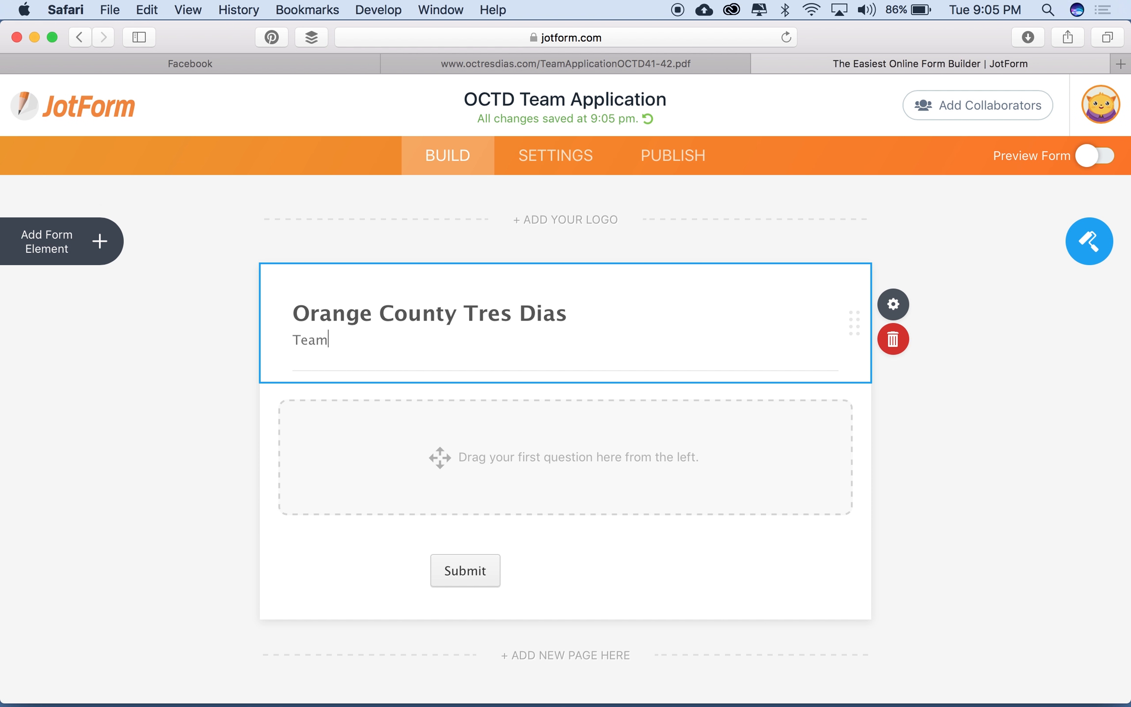
pyautogui.write('Application')
pyautogui.click(209, 393)
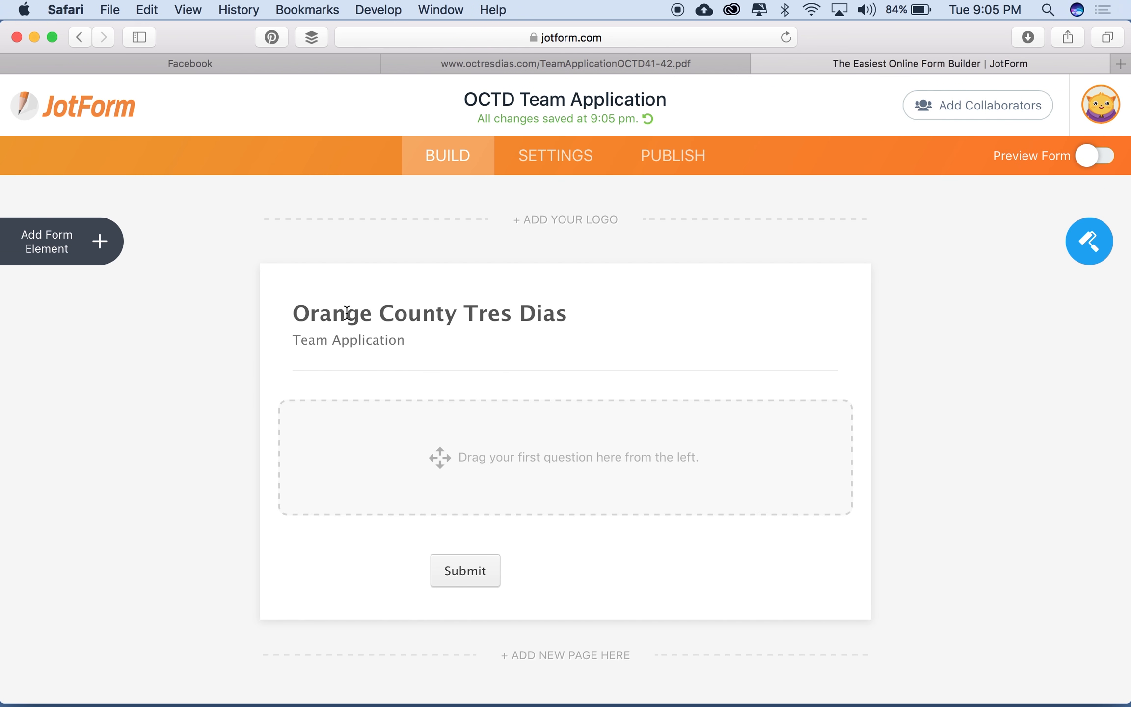
# Step: Check the first fields of the team application PDF and open the list of basic form elements in the form builder
pyautogui.click(541, 68)
pyautogui.click(315, 165)
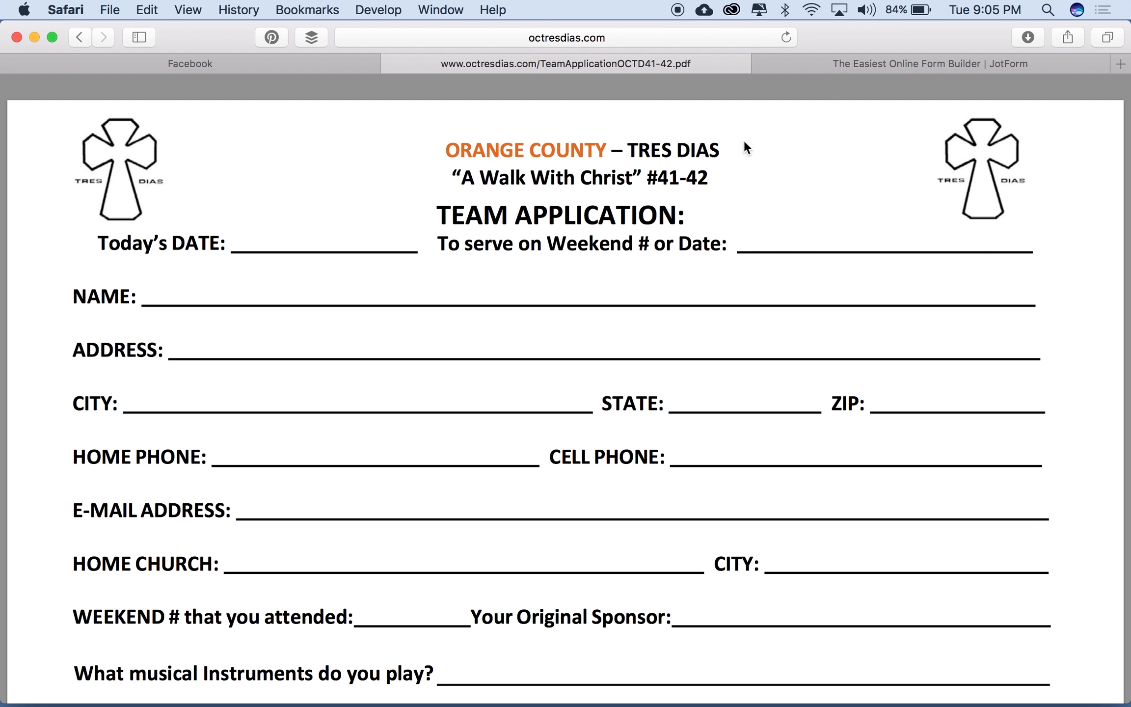
pyautogui.click(830, 66)
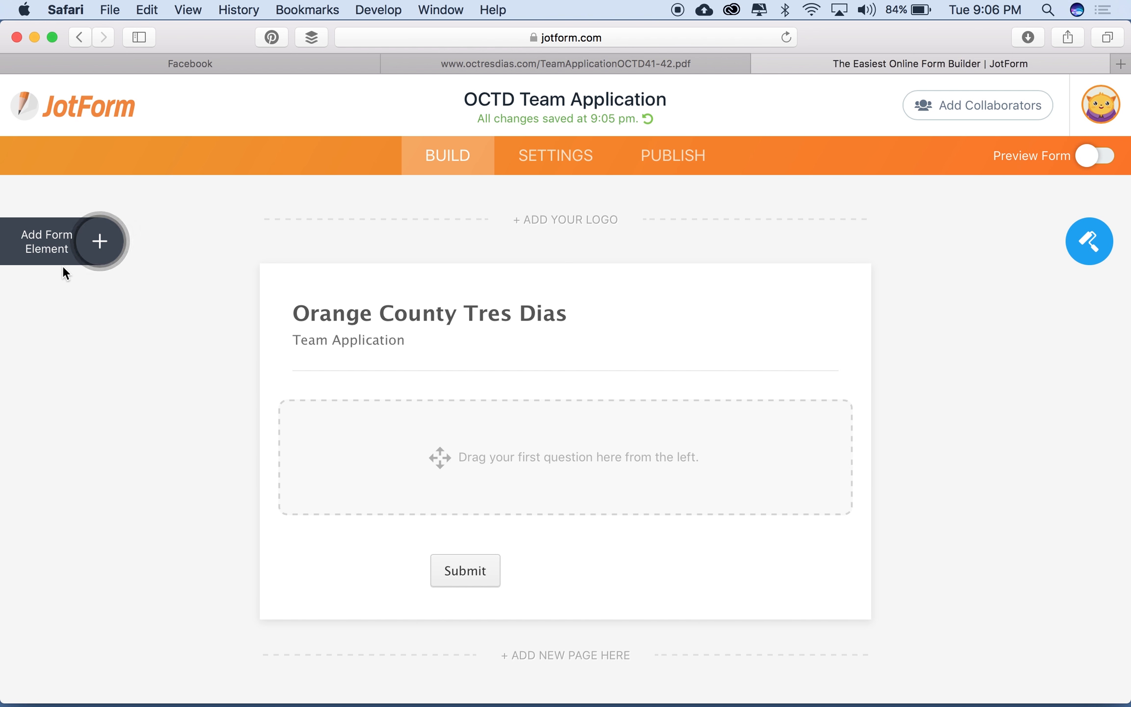
pyautogui.click(100, 243)
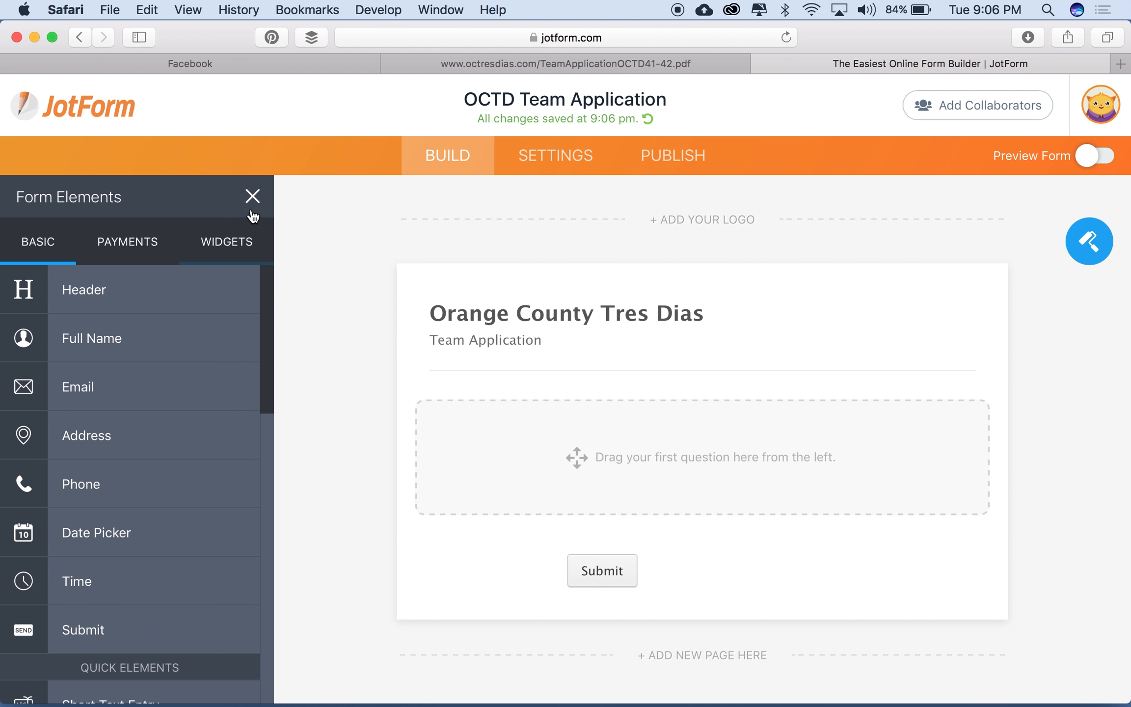
pyautogui.click(252, 196)
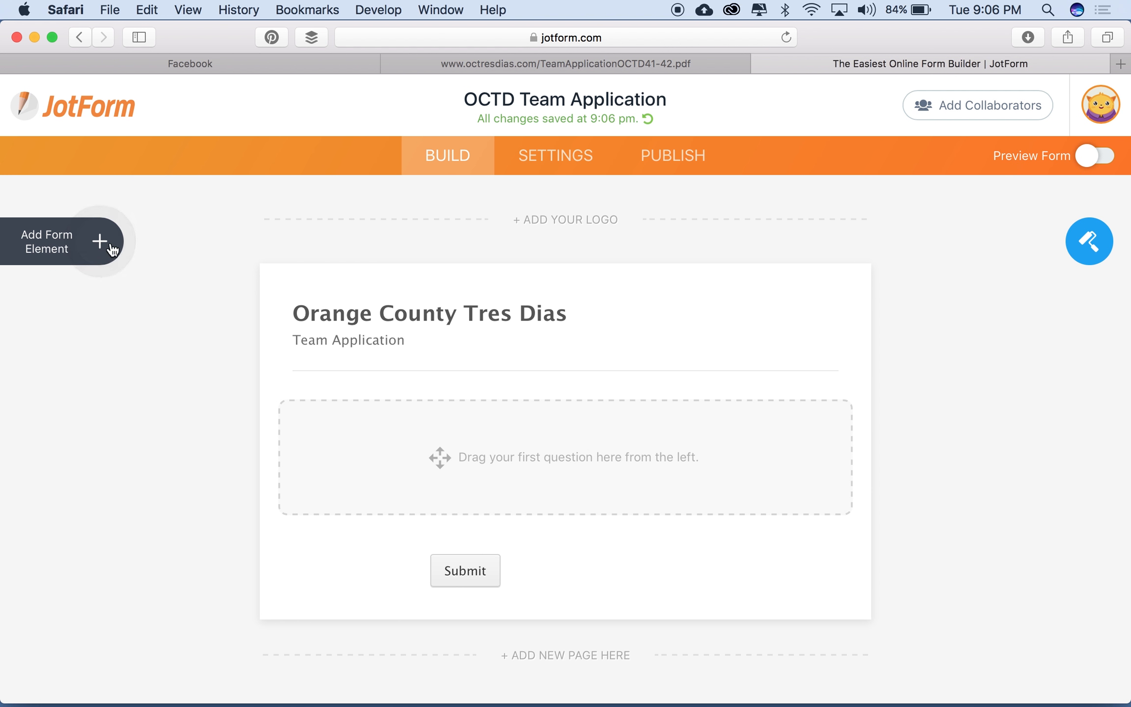
pyautogui.click(101, 252)
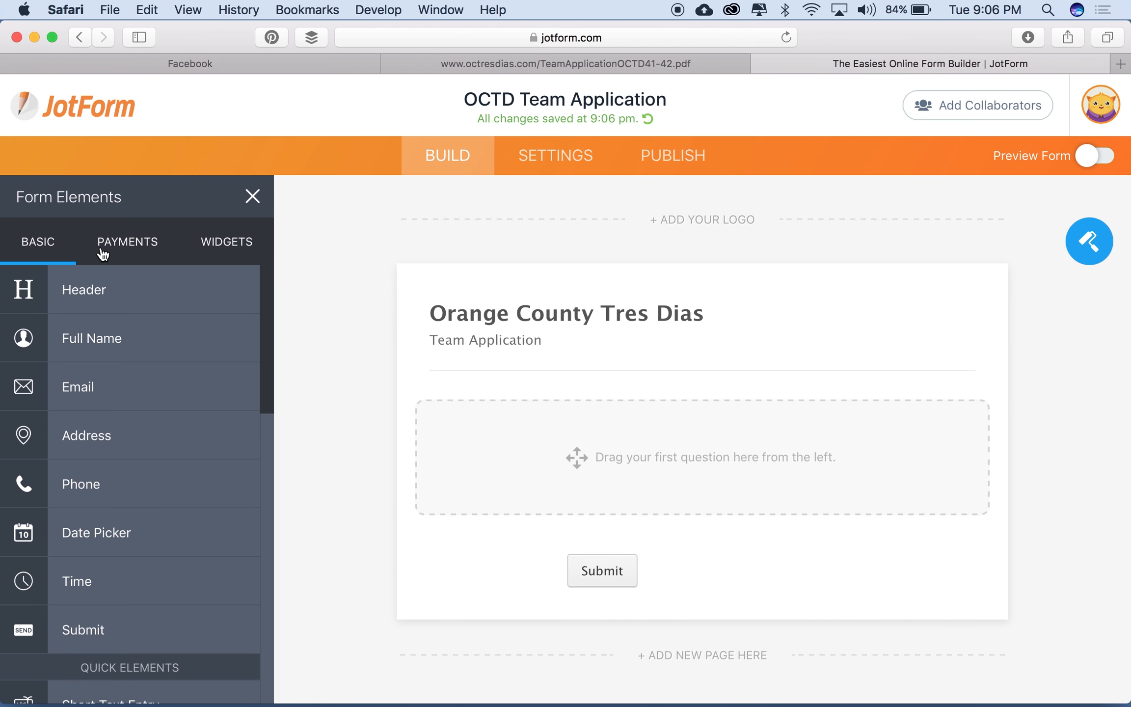
pyautogui.scroll(-1, 171, 377)
pyautogui.scroll(-1, 171, 377)
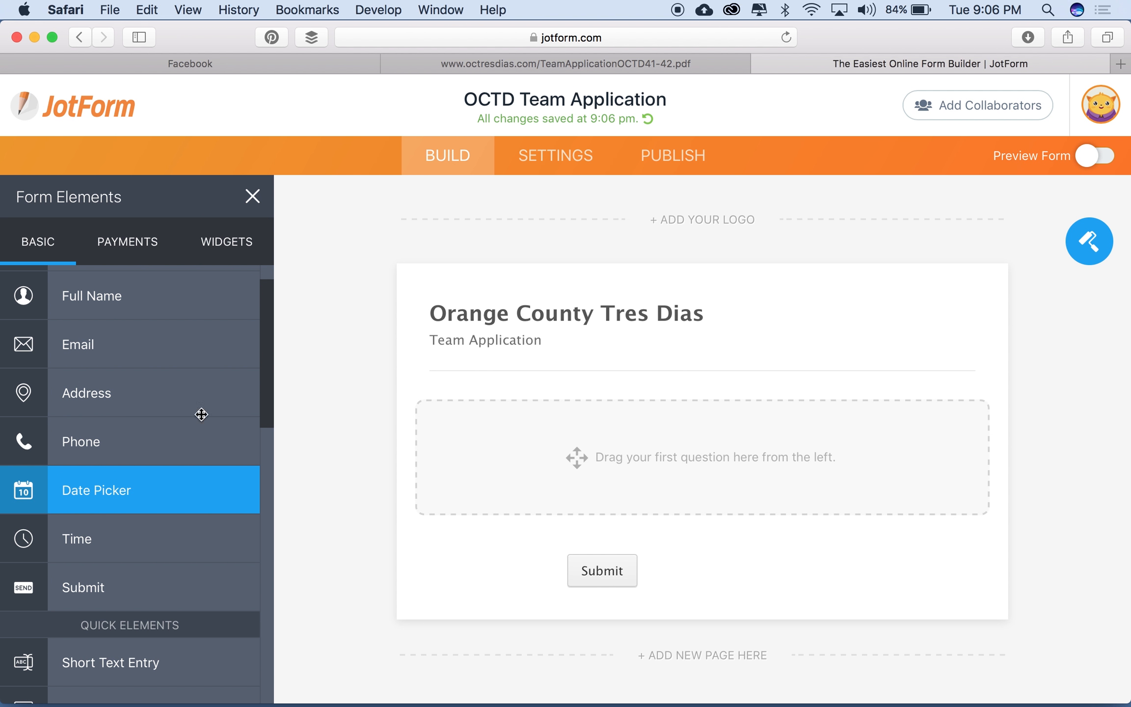
# Step: Recheck the PDF, add an Email field to the form and place a Date Picker above it
pyautogui.click(536, 68)
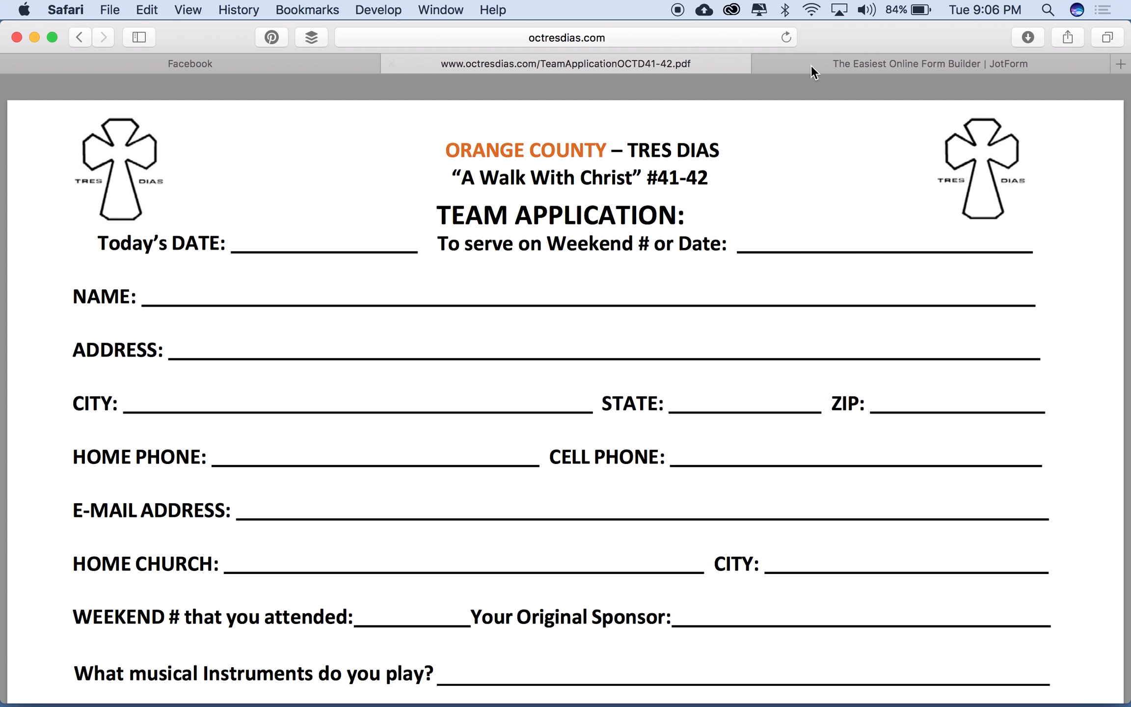
pyautogui.click(869, 65)
pyautogui.click(126, 353)
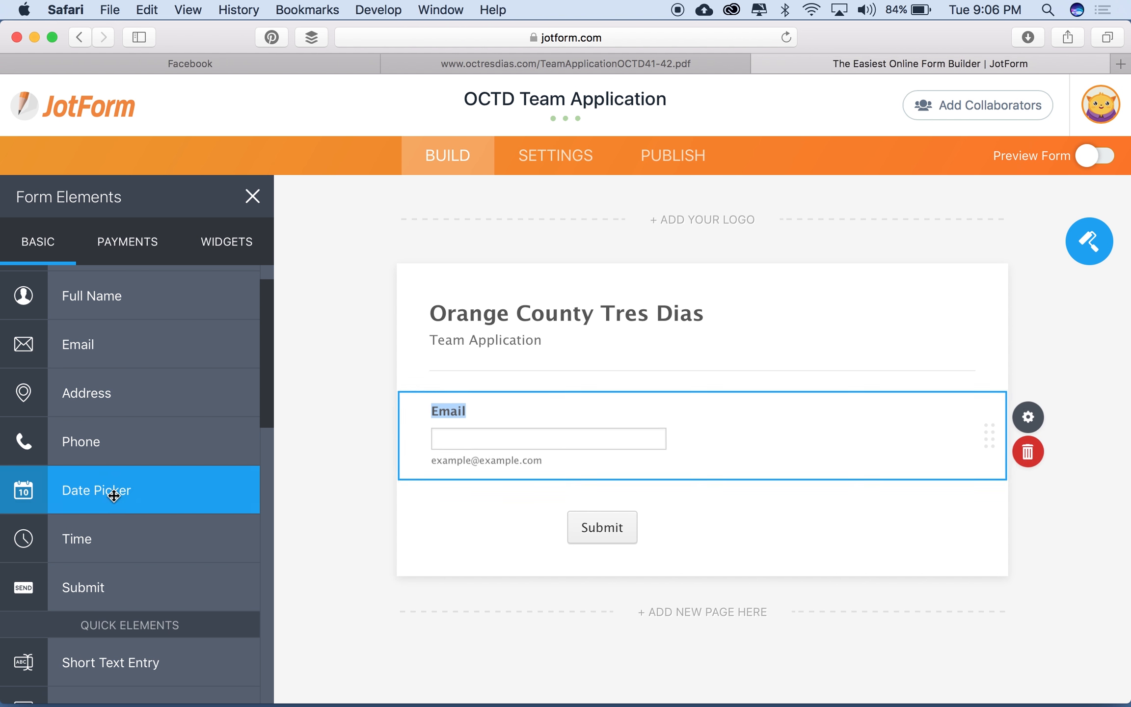
pyautogui.moveTo(114, 494); pyautogui.dragTo(501, 403)
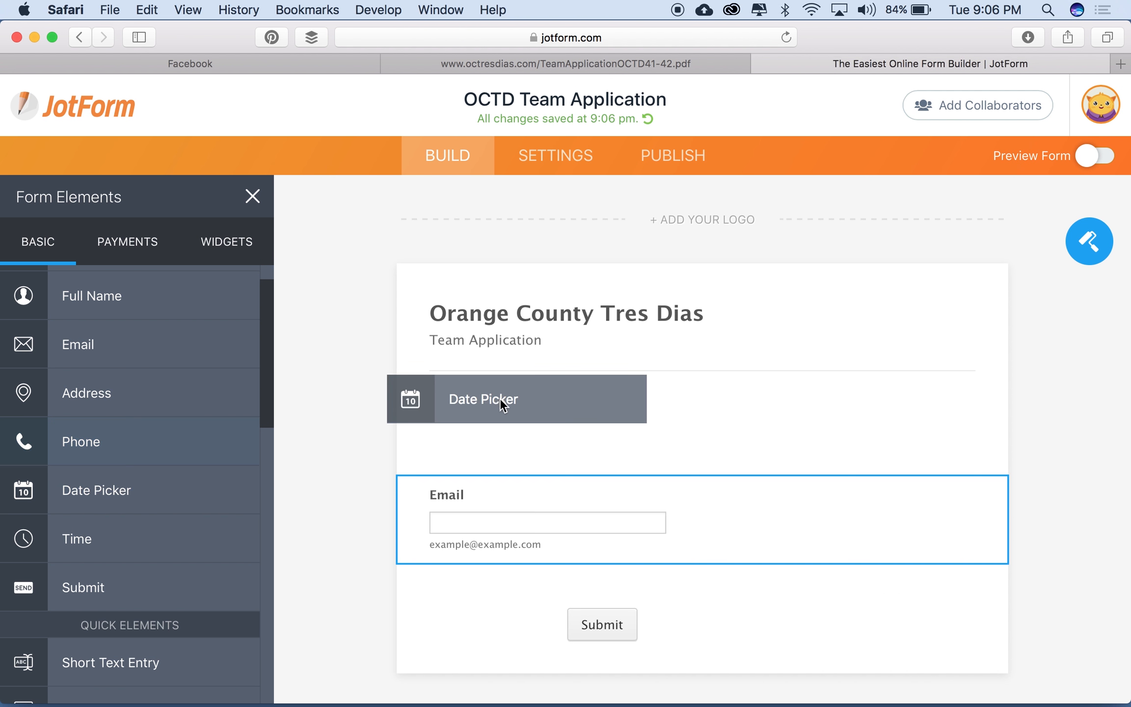
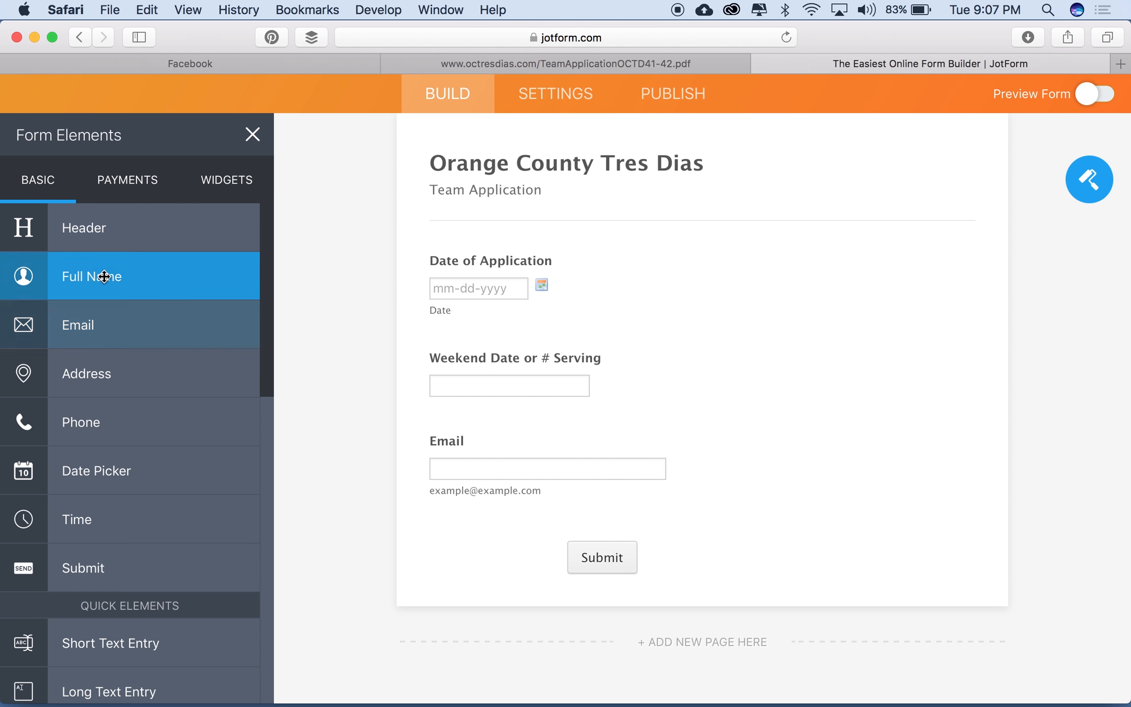
# Step: Add a Full Name field and an Address field between "Weekend Date or # Serving" and Email
pyautogui.moveTo(73, 281); pyautogui.dragTo(340, 434)
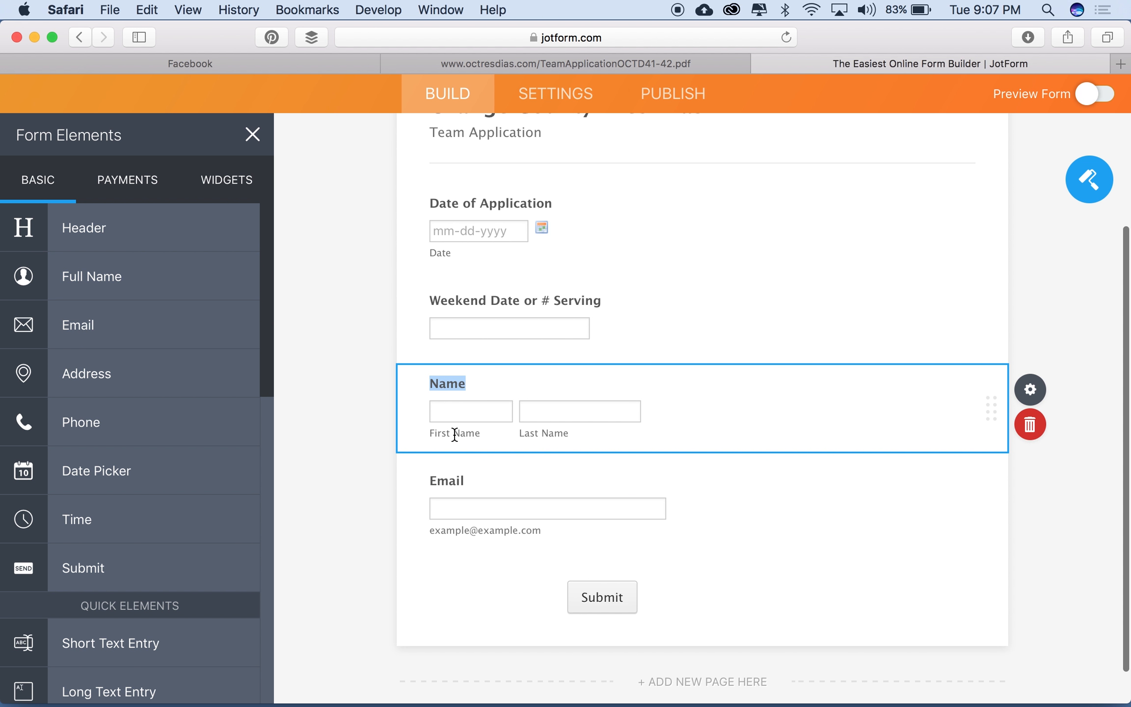
pyautogui.click(364, 375)
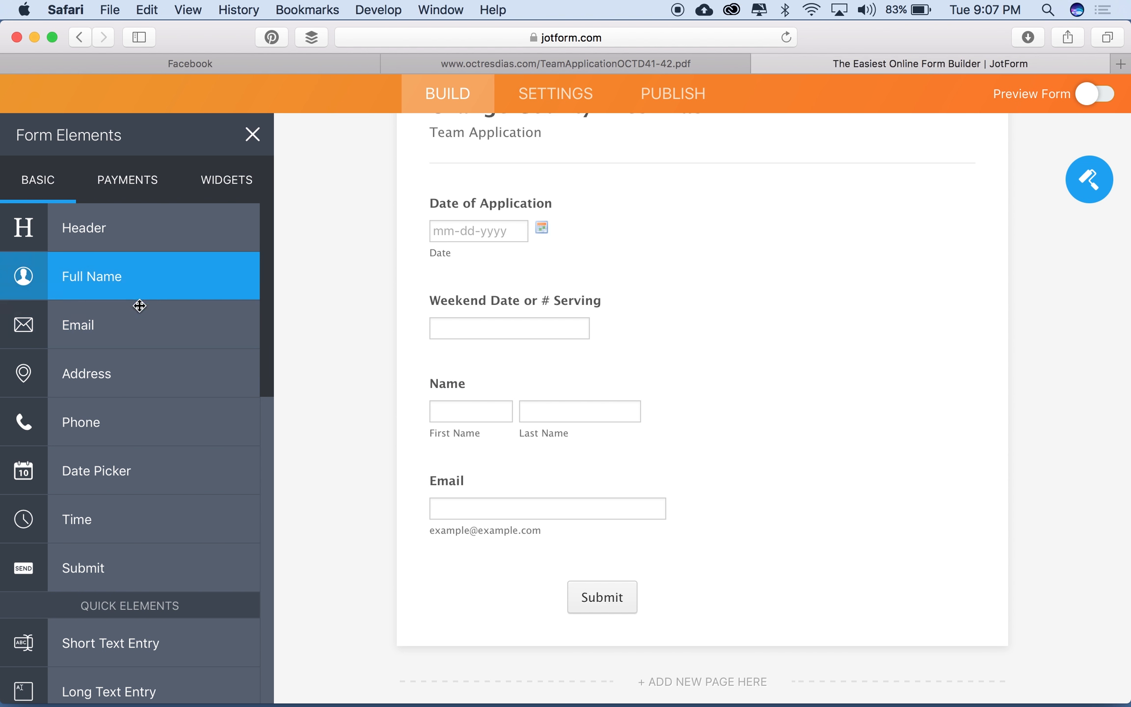
pyautogui.moveTo(178, 370); pyautogui.dragTo(385, 431)
pyautogui.scroll(-5, 383, 422)
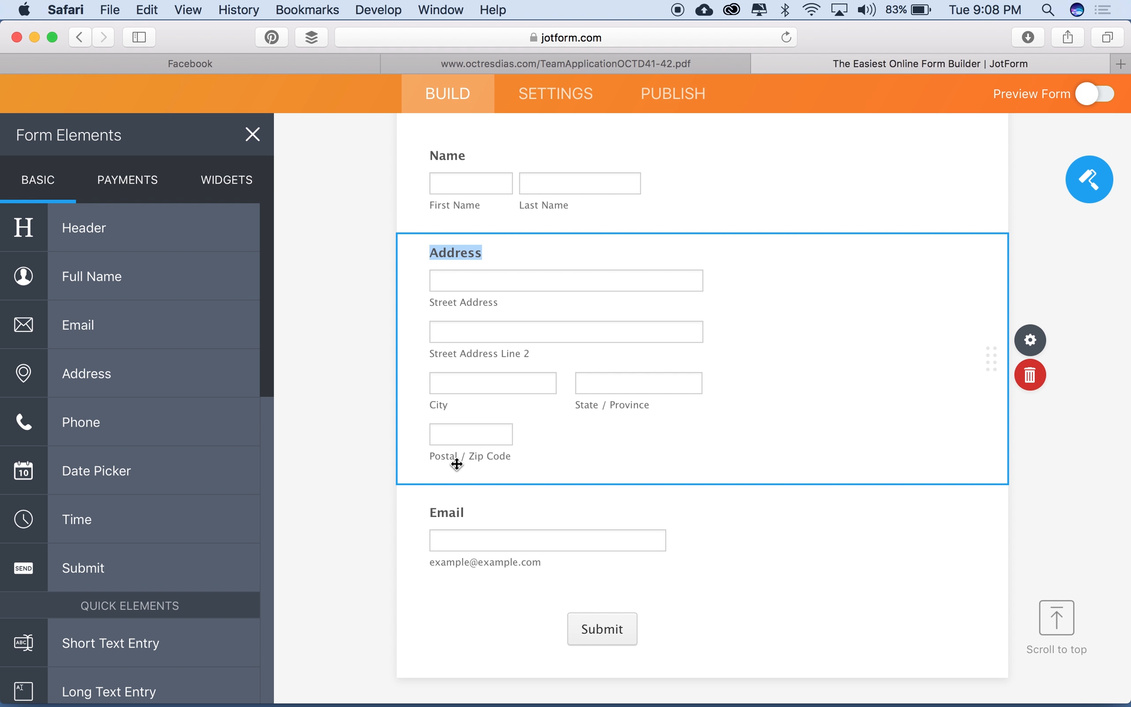
pyautogui.click(335, 442)
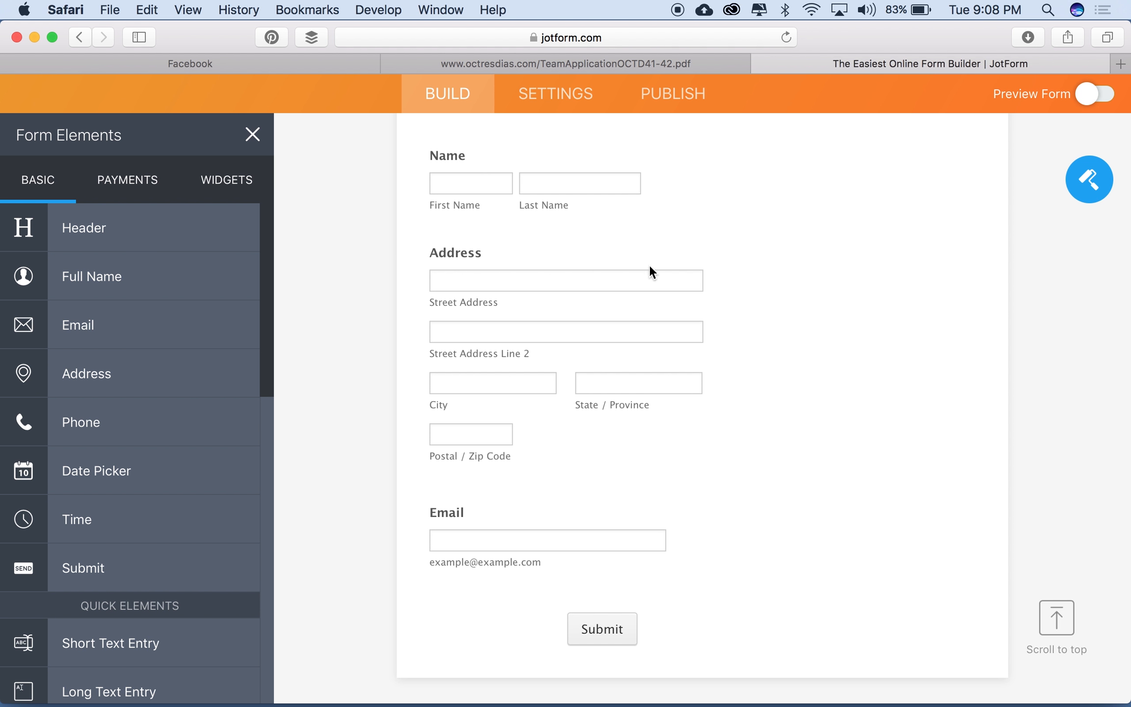
# Step: Check the contact fields in the PDF and add a Phone field between Address and Email
pyautogui.click(484, 63)
pyautogui.scroll(-3, 450, 430)
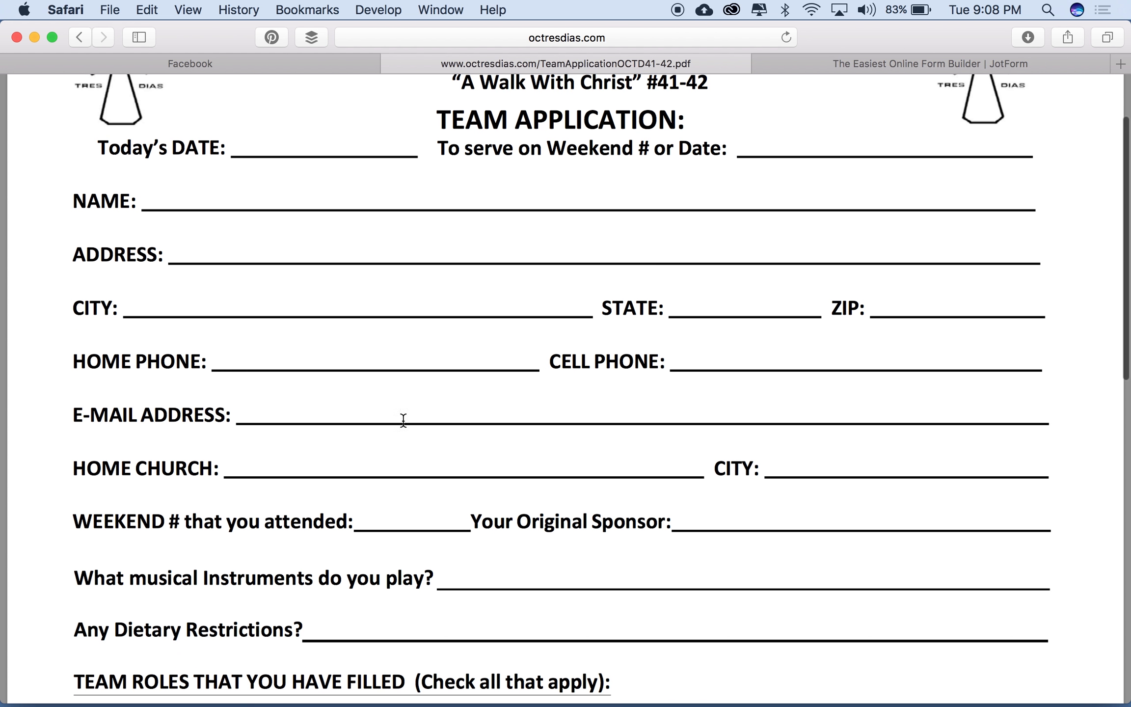
pyautogui.click(835, 64)
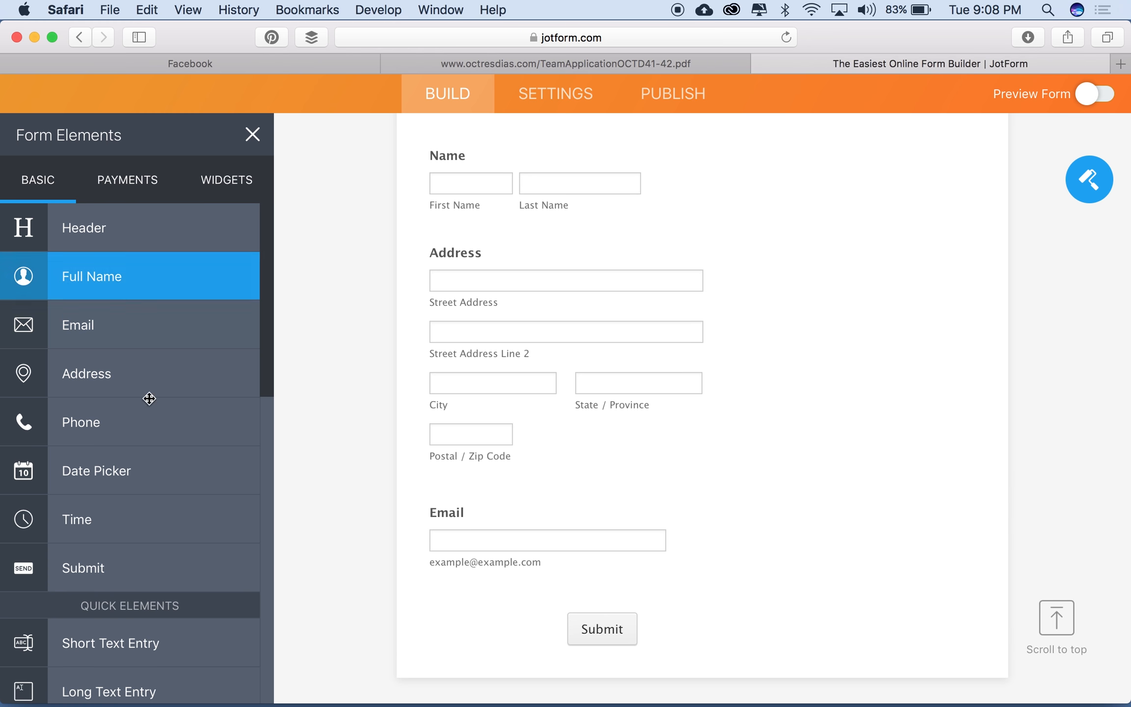
pyautogui.moveTo(130, 437); pyautogui.dragTo(311, 479)
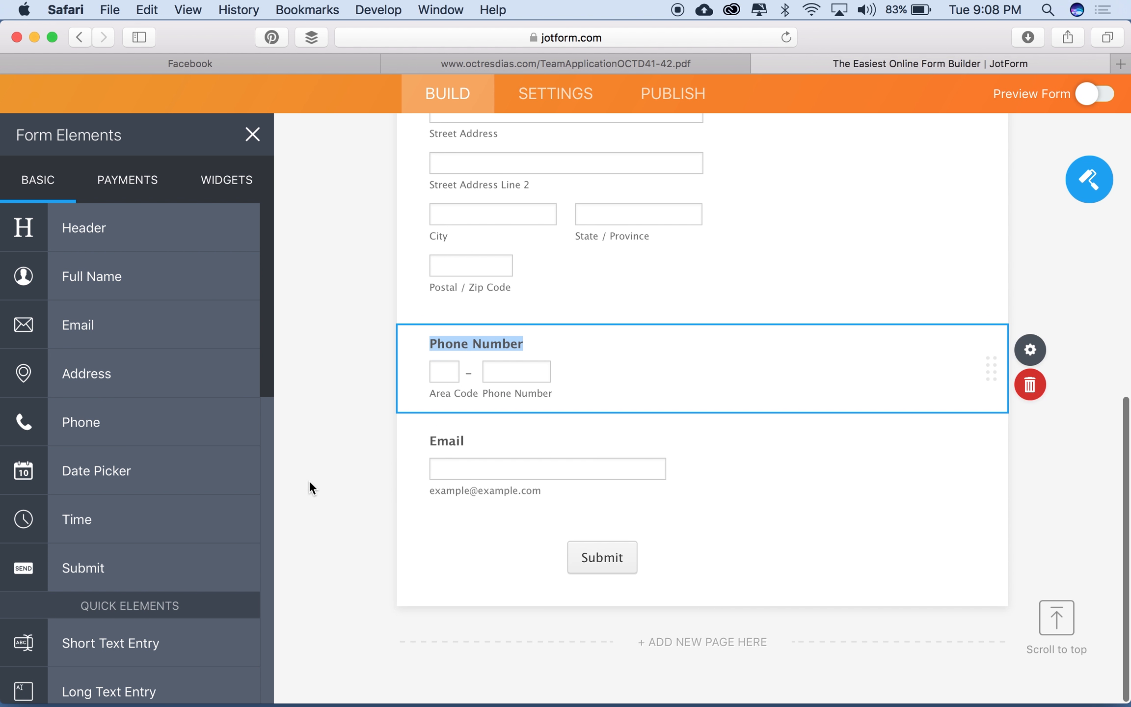
# Step: Label the phone field "Home Phone Number" and add a second Phone field labelled "Cell Phone Number" between it and Email
pyautogui.click(431, 342)
pyautogui.write('Home')
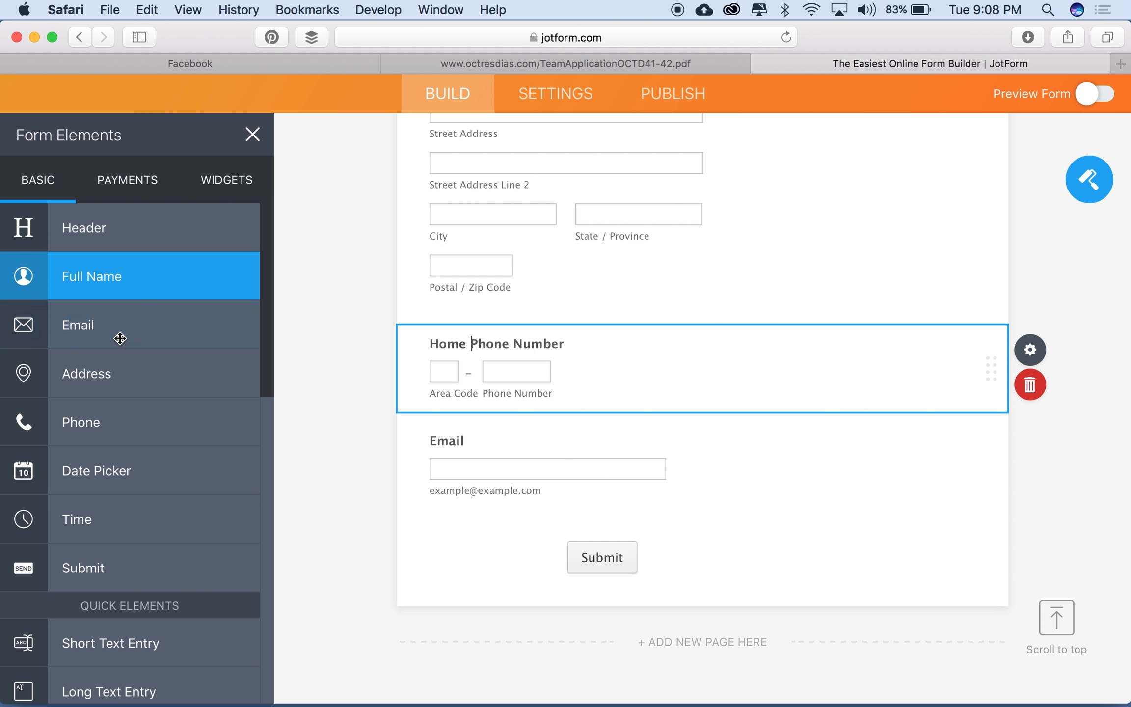
pyautogui.moveTo(182, 422); pyautogui.dragTo(485, 422)
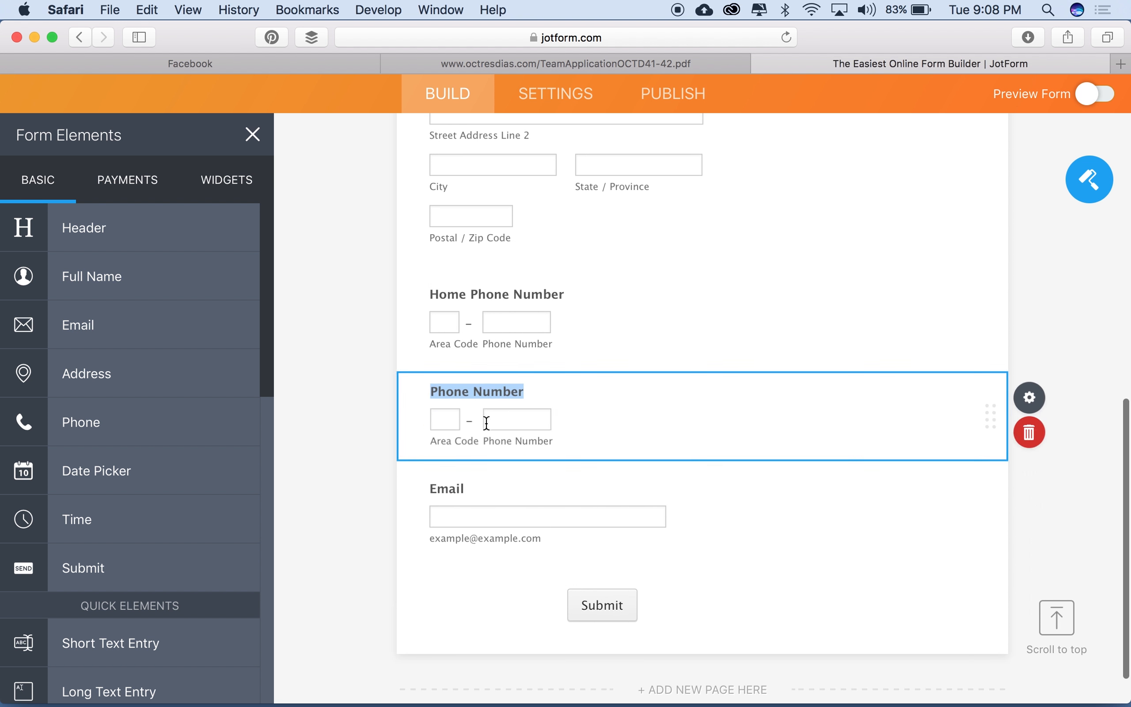
pyautogui.click(431, 383)
pyautogui.write('Cell')
pyautogui.click(341, 328)
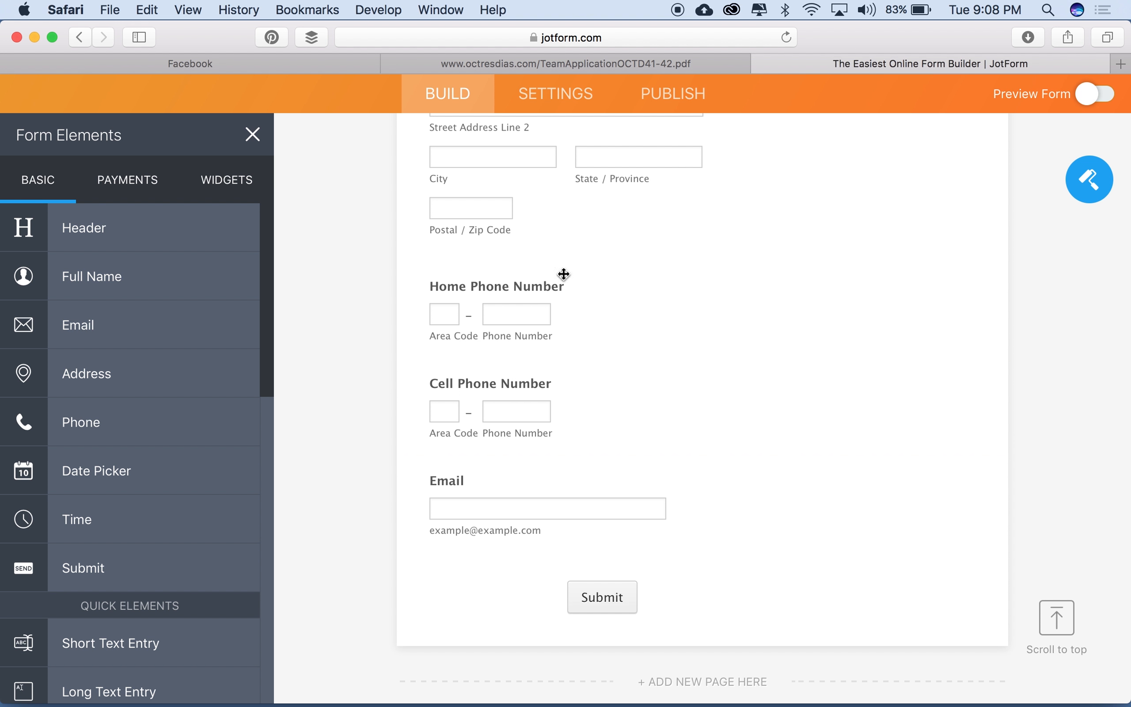
# Step: Check the fields after the phone numbers in the PDF and add a Short Text Entry labelled "Home Church" between Email and Submit
pyautogui.click(541, 63)
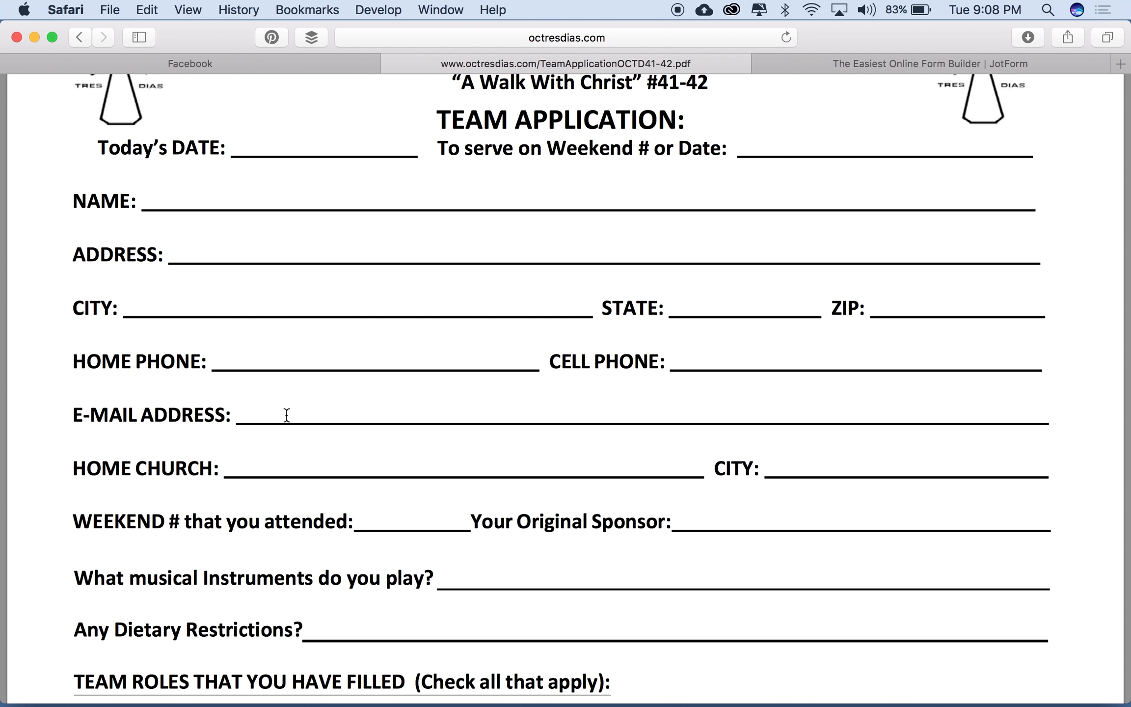
pyautogui.click(852, 65)
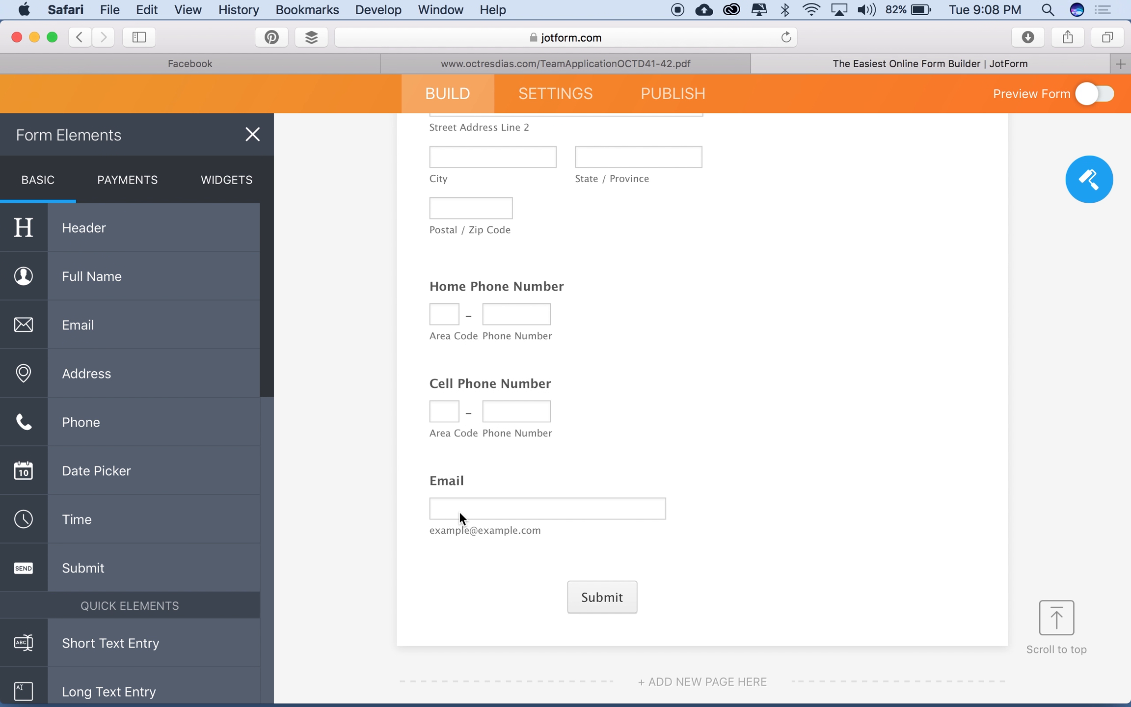
pyautogui.scroll(-1, 412, 472)
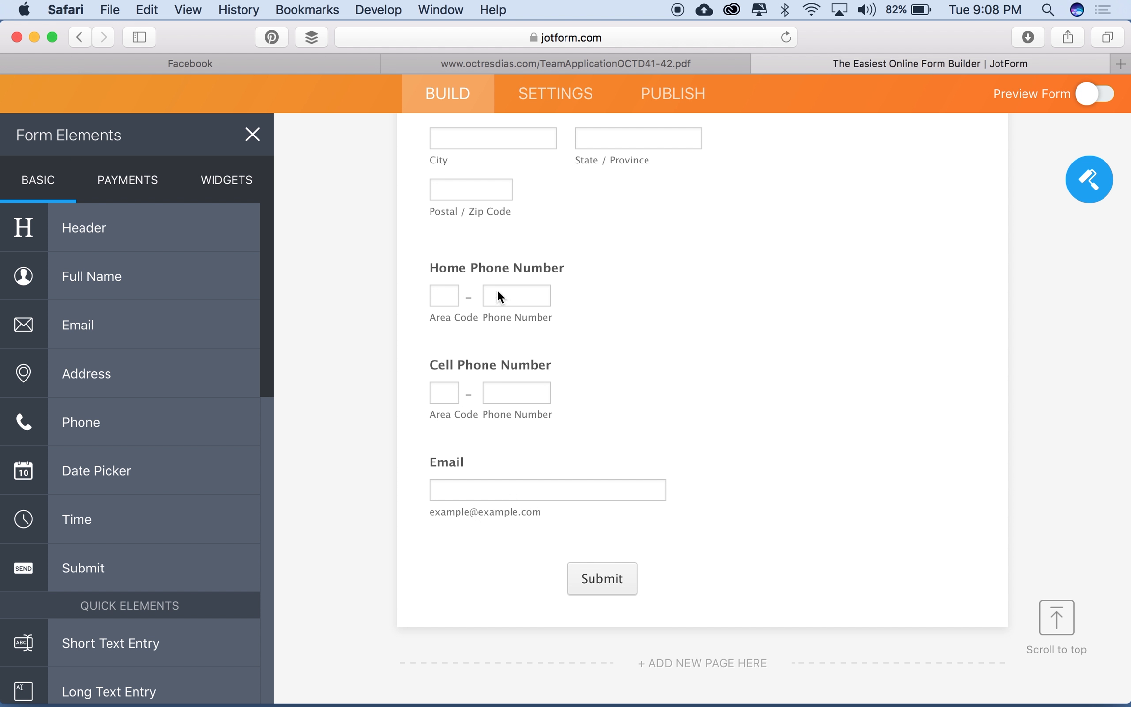
pyautogui.click(544, 59)
pyautogui.scroll(-10, 270, 456)
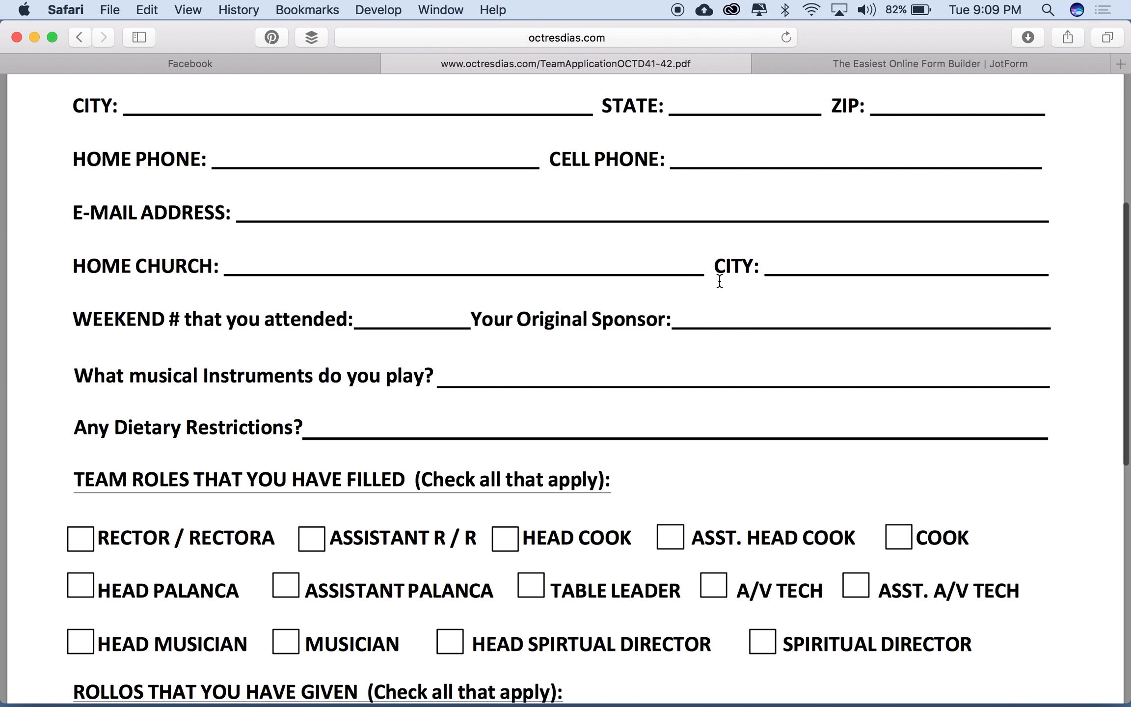
pyautogui.click(852, 70)
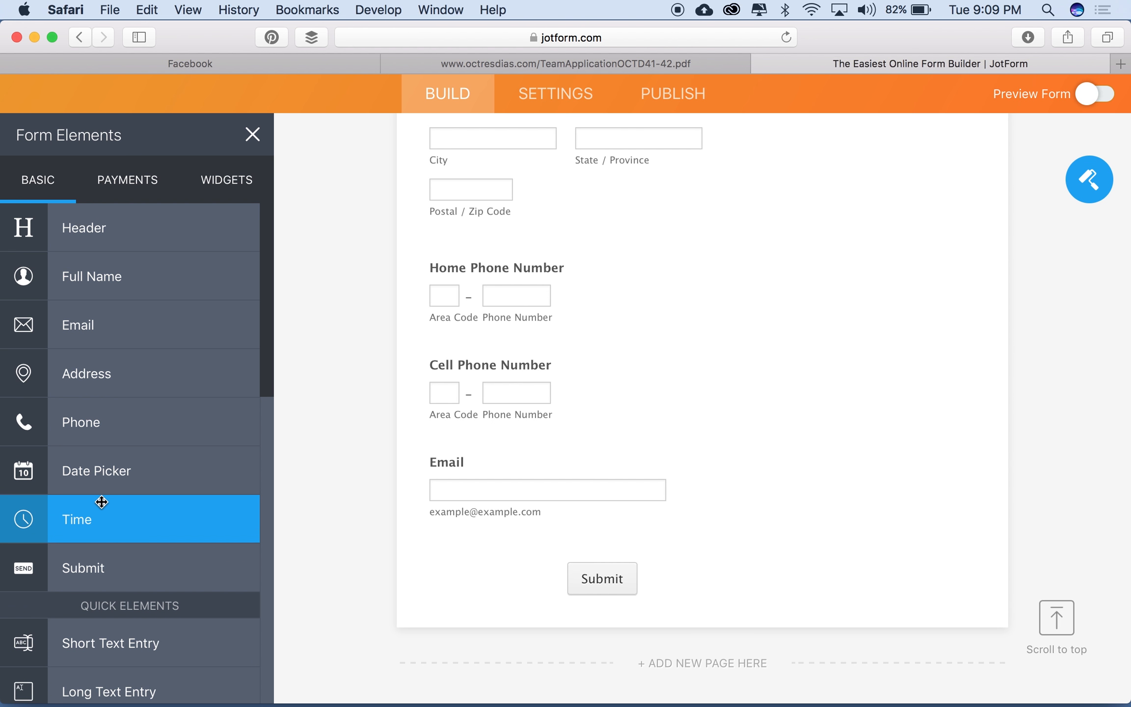
pyautogui.scroll(-5, 124, 444)
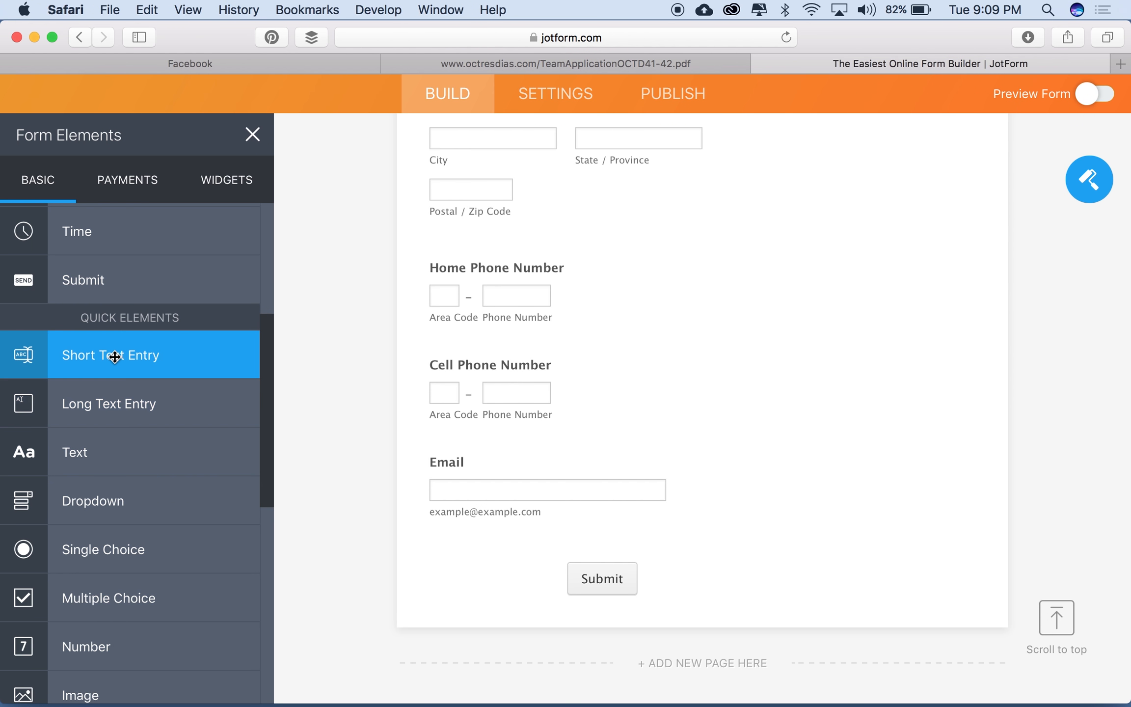
pyautogui.moveTo(112, 350); pyautogui.dragTo(425, 536)
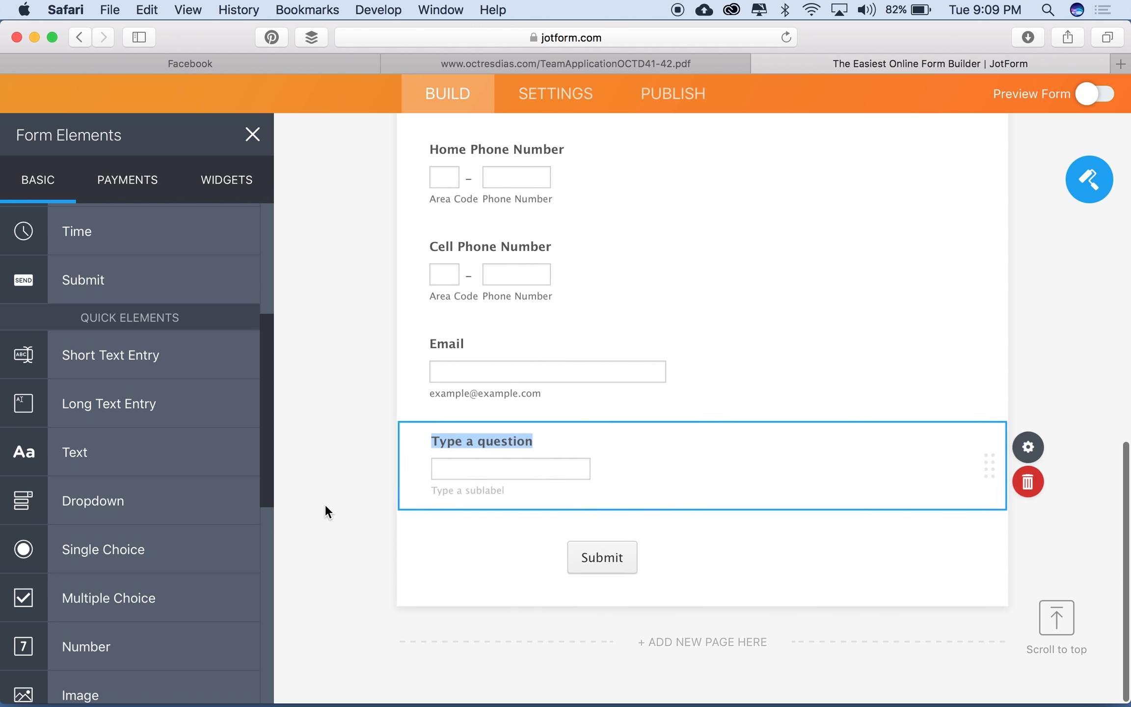
pyautogui.write('Home Church')
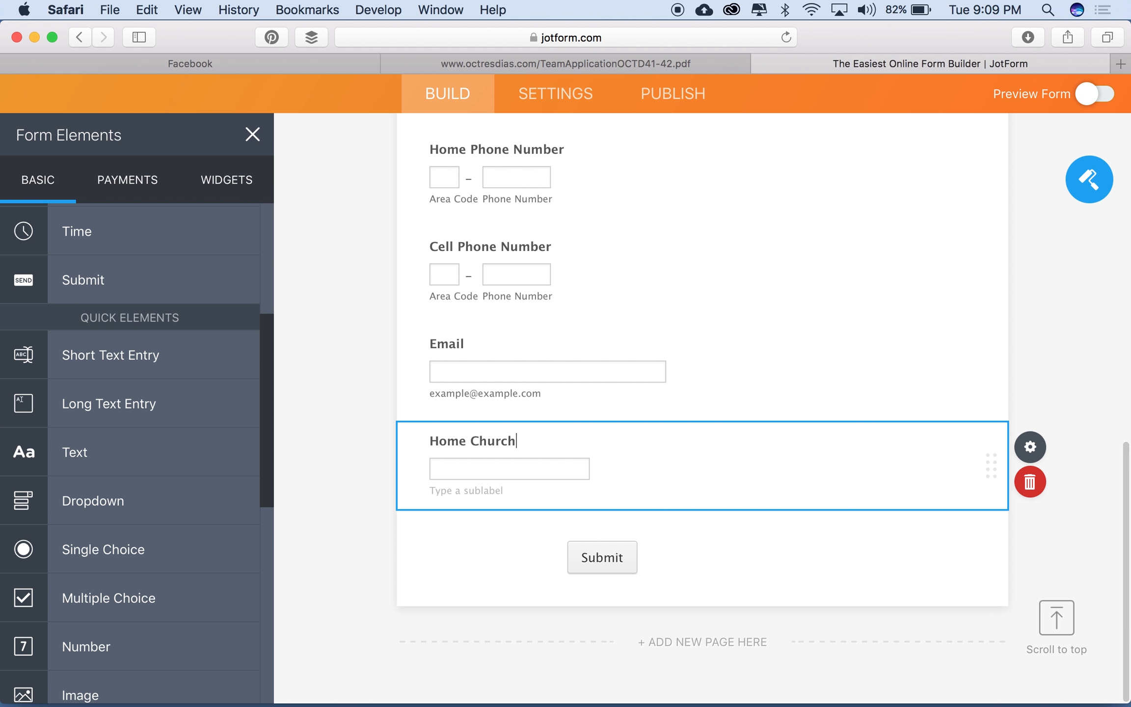
pyautogui.click(338, 506)
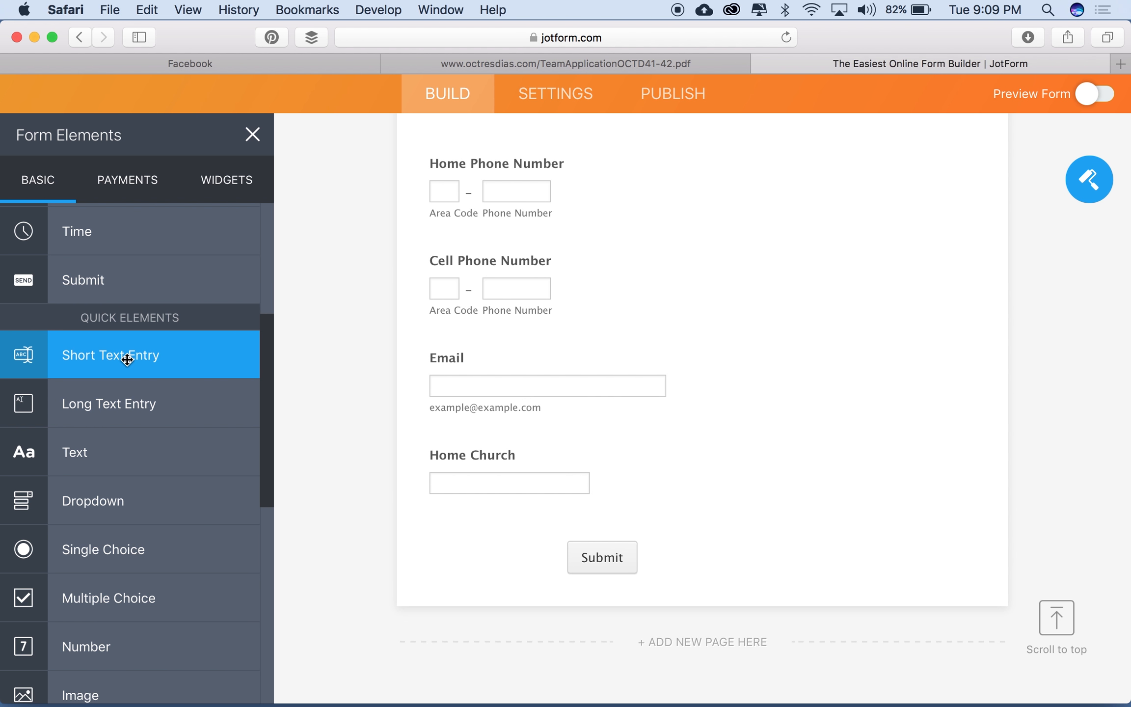
# Step: Add a Short Text Entry labelled "Home Church City" below Home Church and delete the duplicate entry placed below Submit
pyautogui.moveTo(127, 360); pyautogui.dragTo(527, 466)
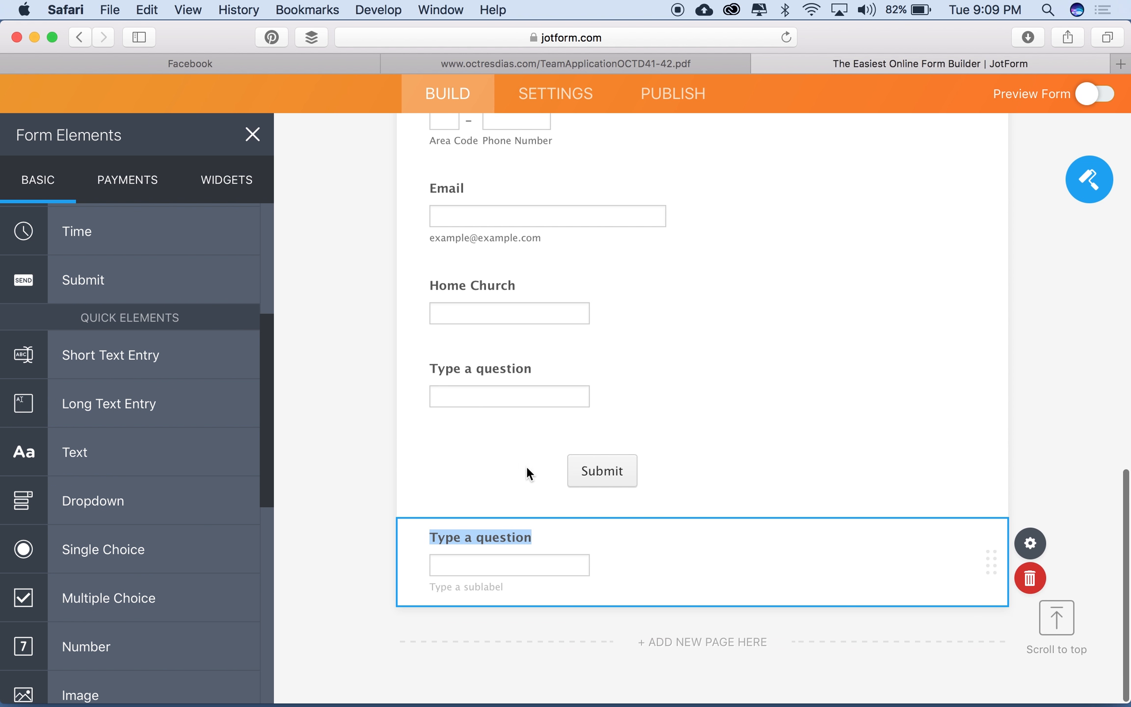
pyautogui.click(1031, 578)
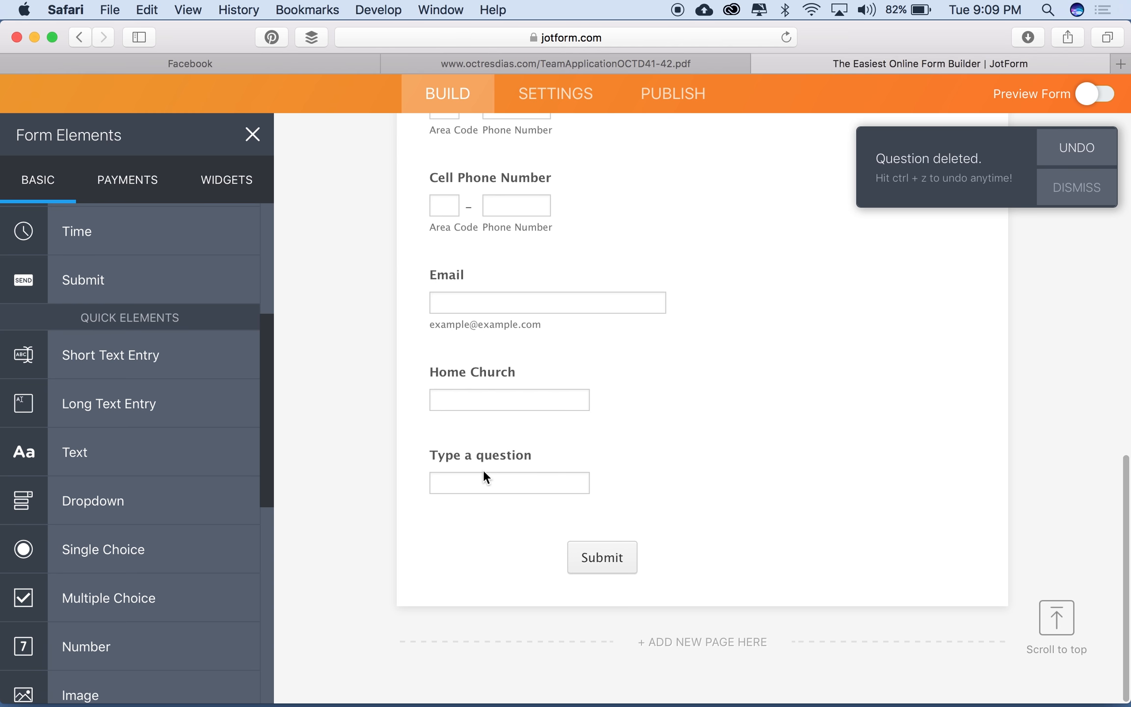
pyautogui.click(468, 453)
pyautogui.tripleClick(467, 453)
pyautogui.write('H')
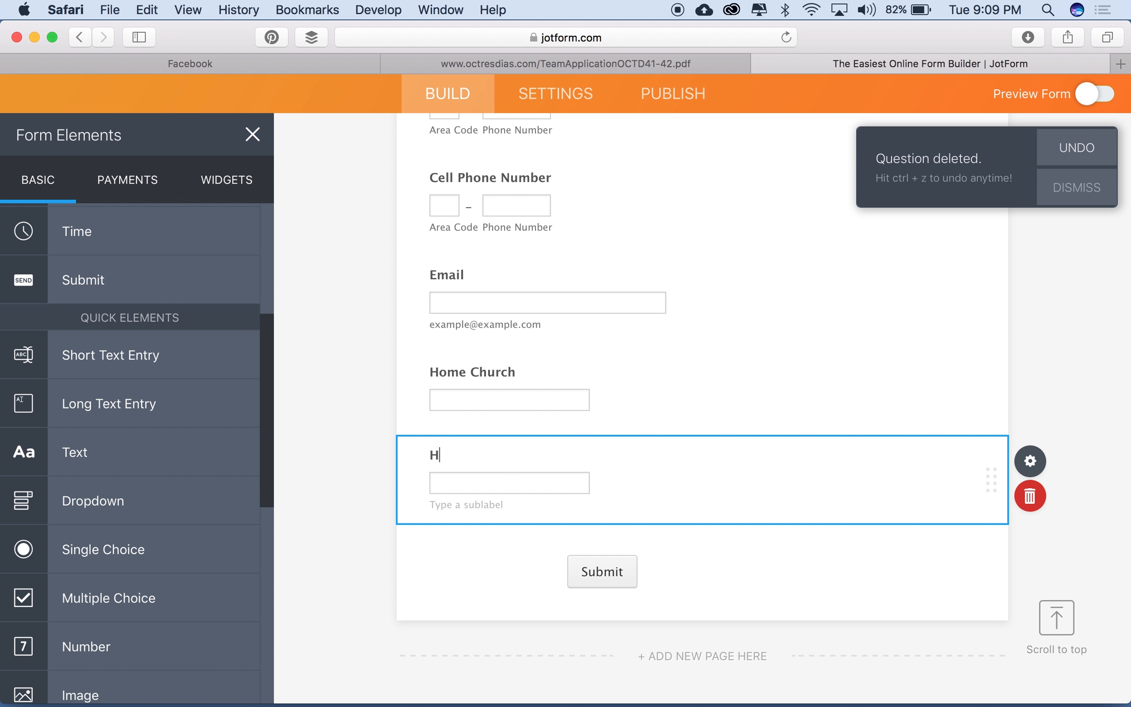
pyautogui.write('ome Church hCity')
pyautogui.press('BackSpace')
pyautogui.press('BackSpace')
pyautogui.press('BackSpace')
pyautogui.press('BackSpace')
pyautogui.press('BackSpace')
pyautogui.write('City')
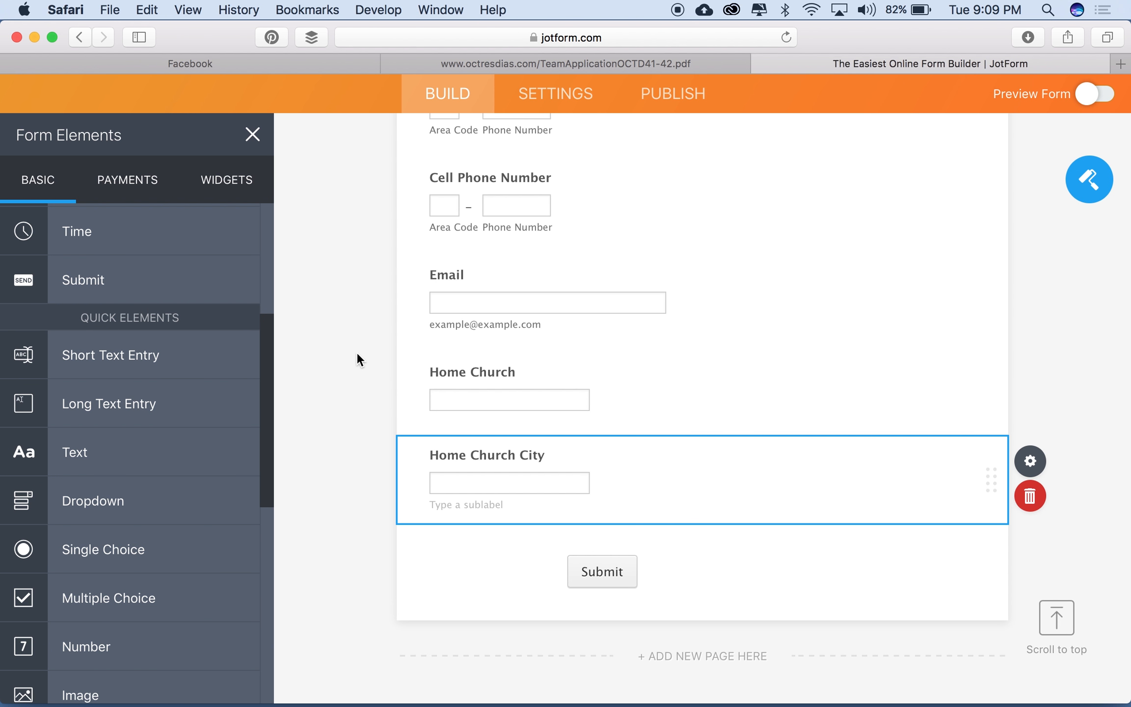
pyautogui.click(356, 351)
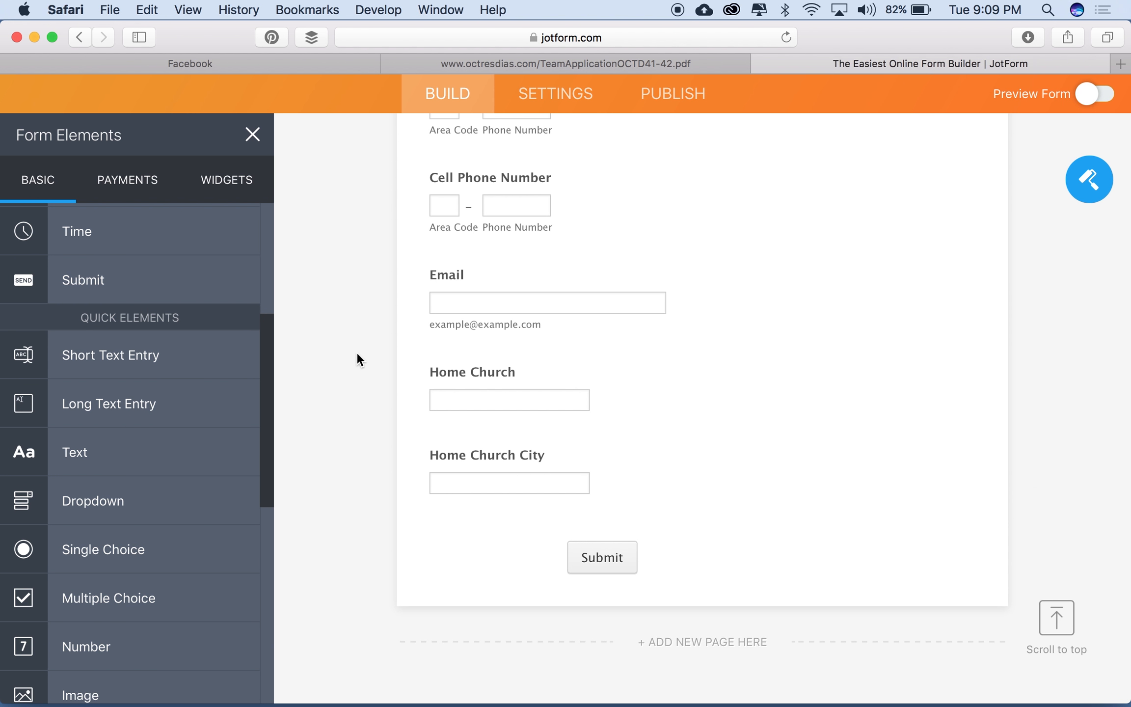
# Step: Check the weekend and sponsor line in the PDF and add a Short Text Entry labelled "Weekend Attended" below Home Church City
pyautogui.click(590, 64)
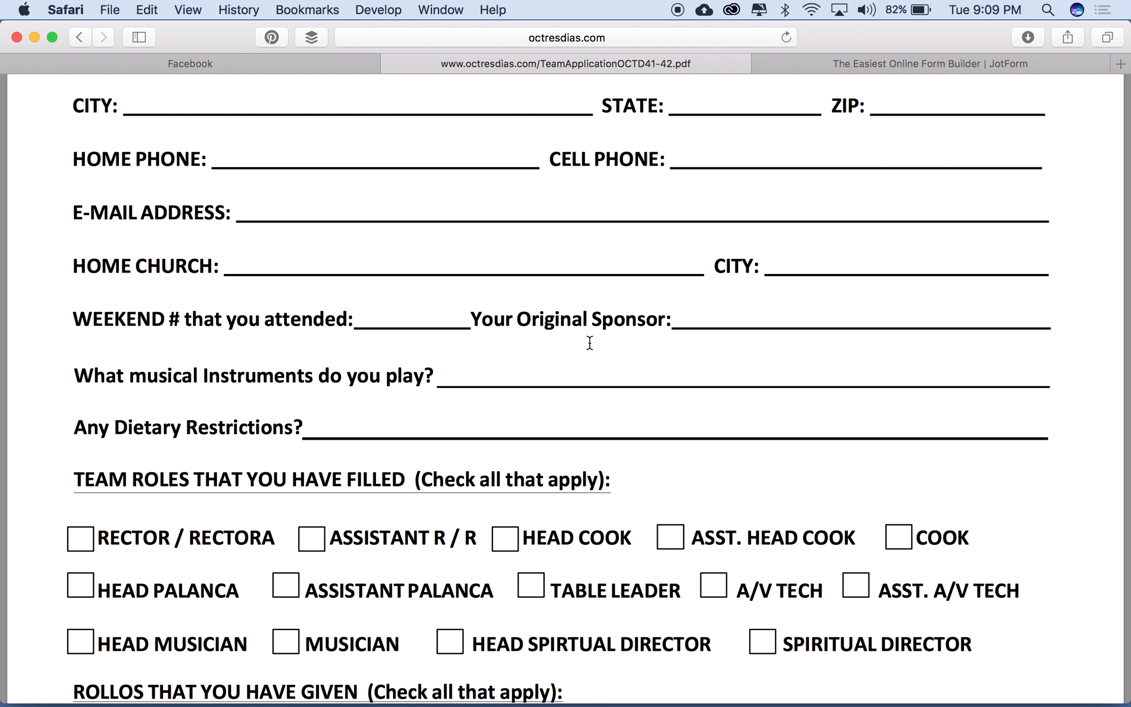
pyautogui.click(844, 58)
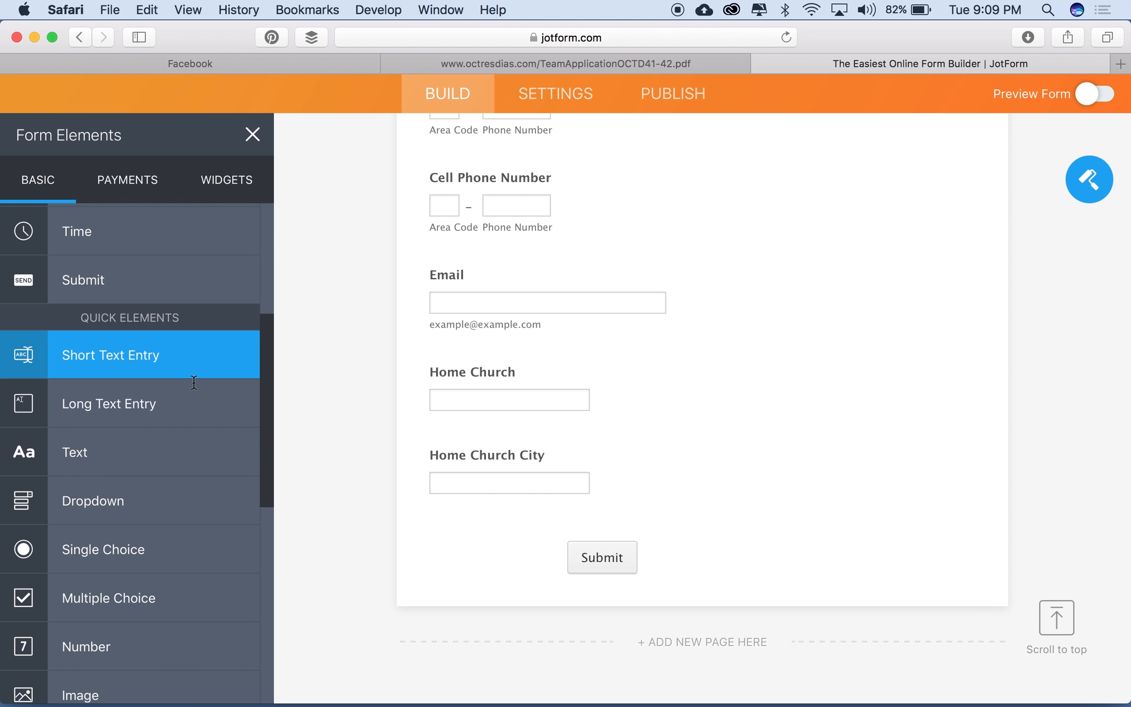
pyautogui.moveTo(194, 382); pyautogui.dragTo(395, 510)
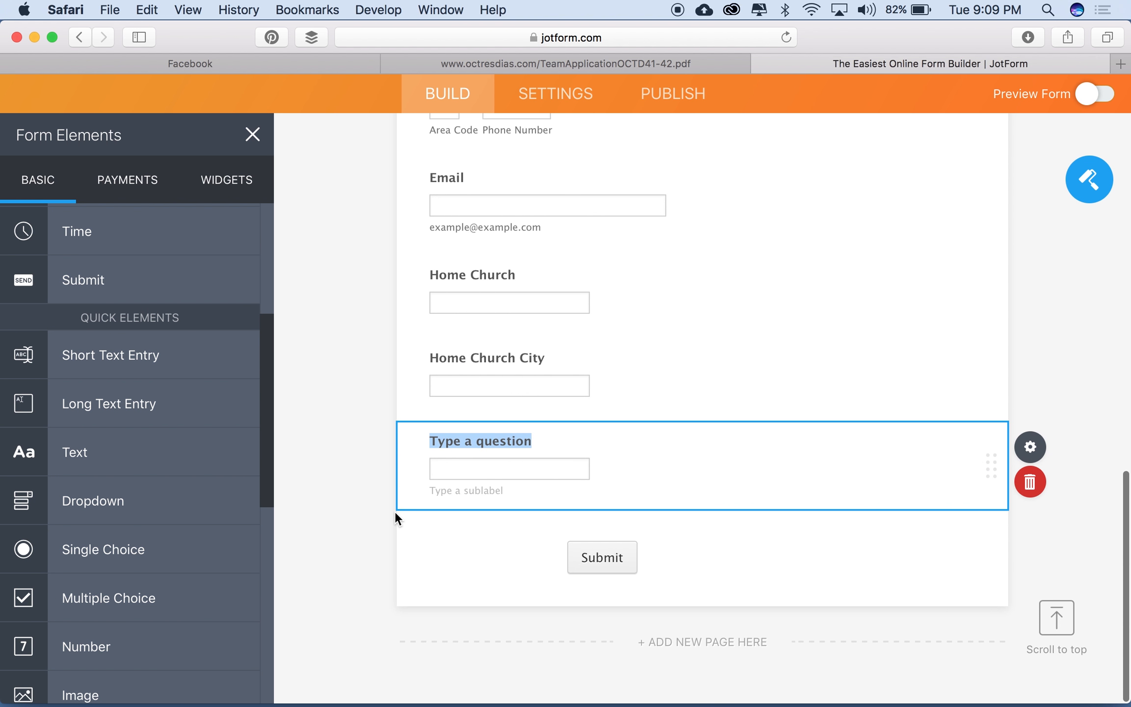
pyautogui.write('Weekend Atten')
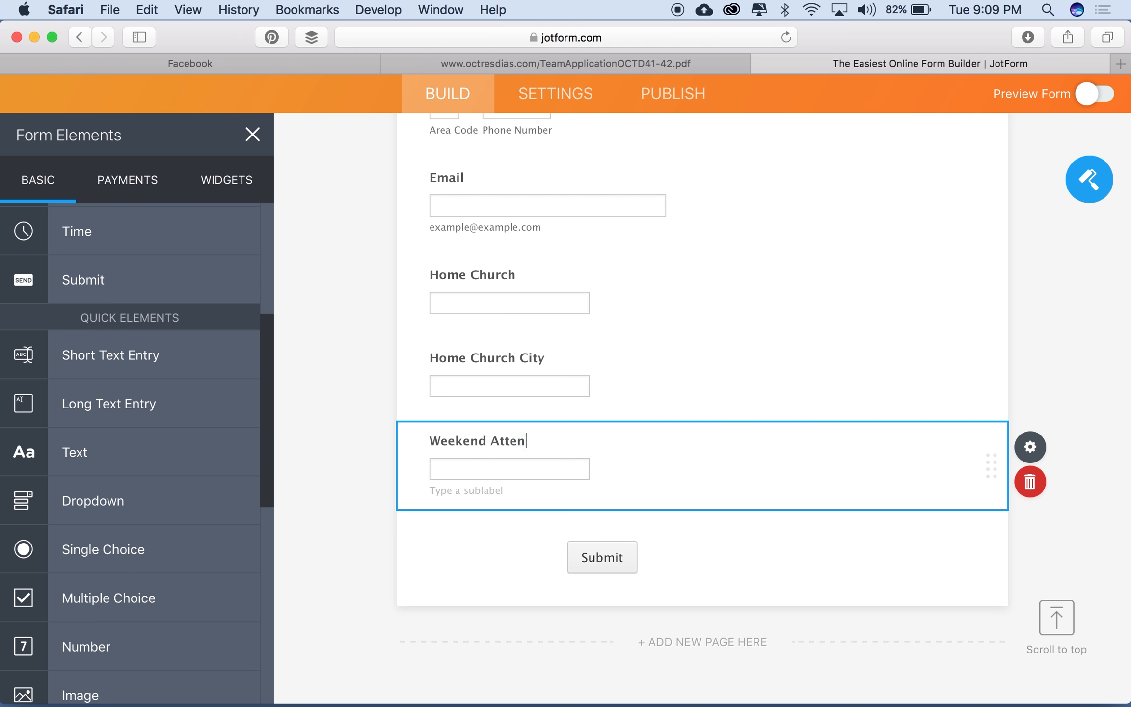
pyautogui.write('ded')
pyautogui.click(351, 481)
# Step: Add a blank Short Text Entry above Submit and change the weekend question's label to "Weekend # Attended"
pyautogui.moveTo(146, 358); pyautogui.dragTo(484, 511)
pyautogui.click(493, 360)
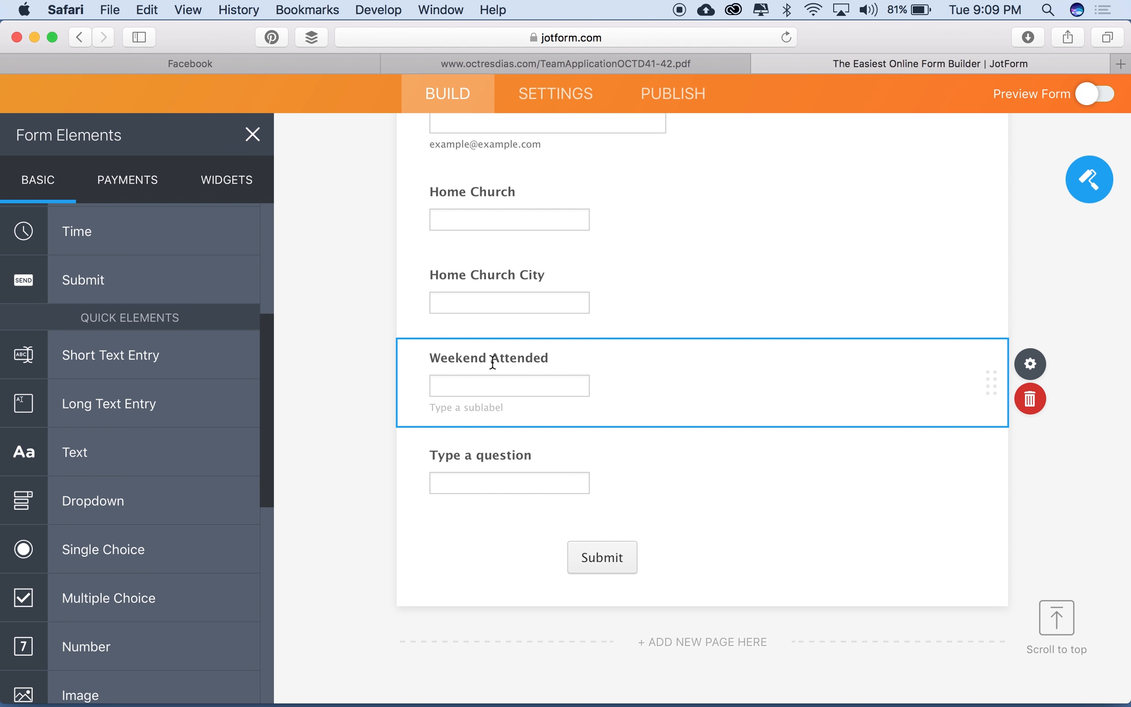
pyautogui.write('#')
# Step: Label the blank question below "Weekend # Attended" as "Original Weekend Sponsor" and reopen the list of form elements
pyautogui.click(486, 452)
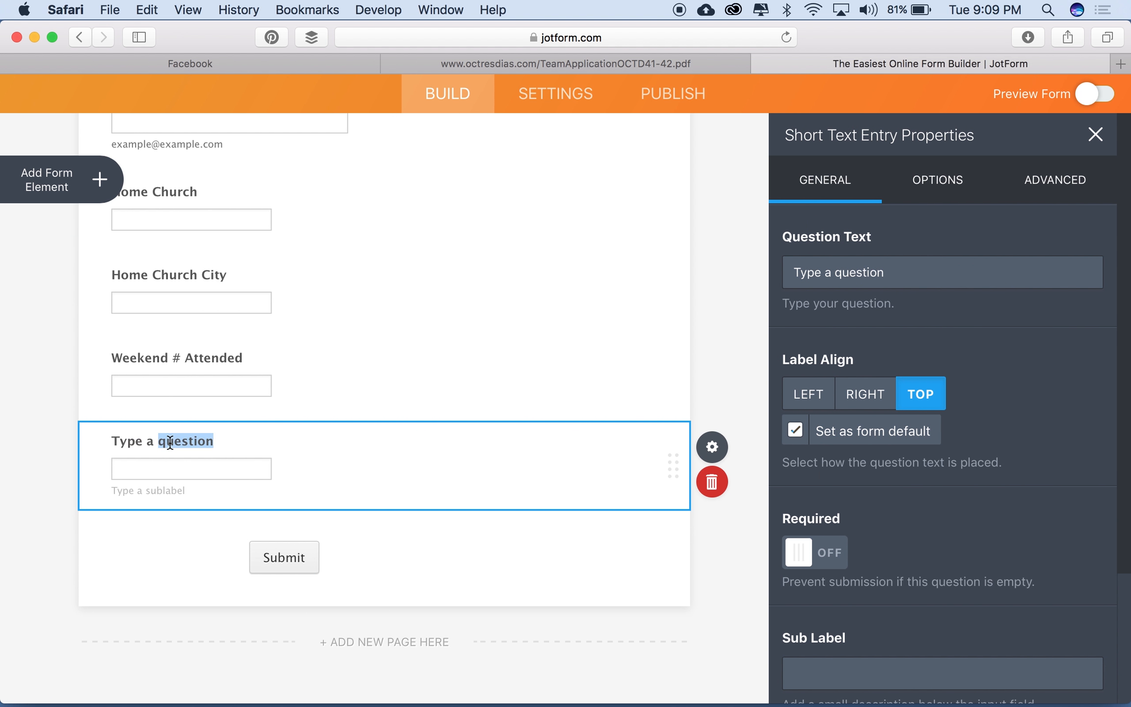
pyautogui.tripleClick(169, 443)
pyautogui.write('Weekend Orign')
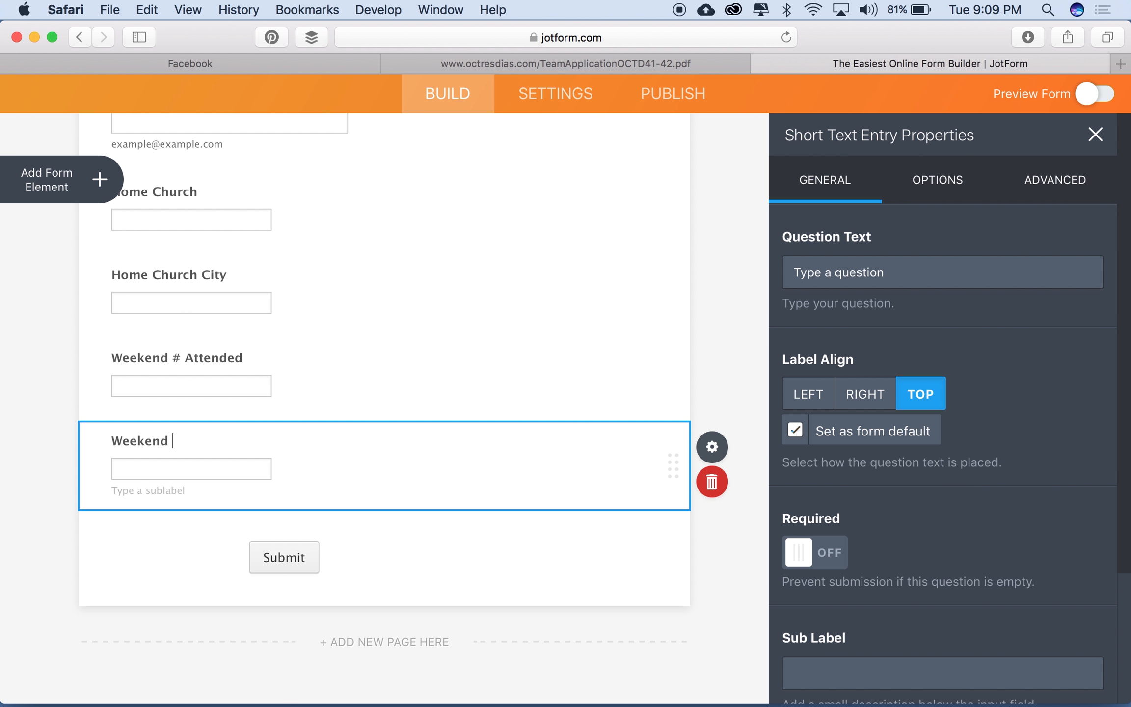
pyautogui.press('BackSpace')
pyautogui.press('BackSpace')
pyautogui.press('BackSpace')
pyautogui.press('BackSpace')
pyautogui.press('BackSpace')
pyautogui.press('BackSpace')
pyautogui.press('BackSpace')
pyautogui.press('BackSpace')
pyautogui.press('BackSpace')
pyautogui.press('BackSpace')
pyautogui.press('BackSpace')
pyautogui.press('BackSpace')
pyautogui.press('BackSpace')
pyautogui.write('Original Weekend Sponto')
pyautogui.press('BackSpace')
pyautogui.press('BackSpace')
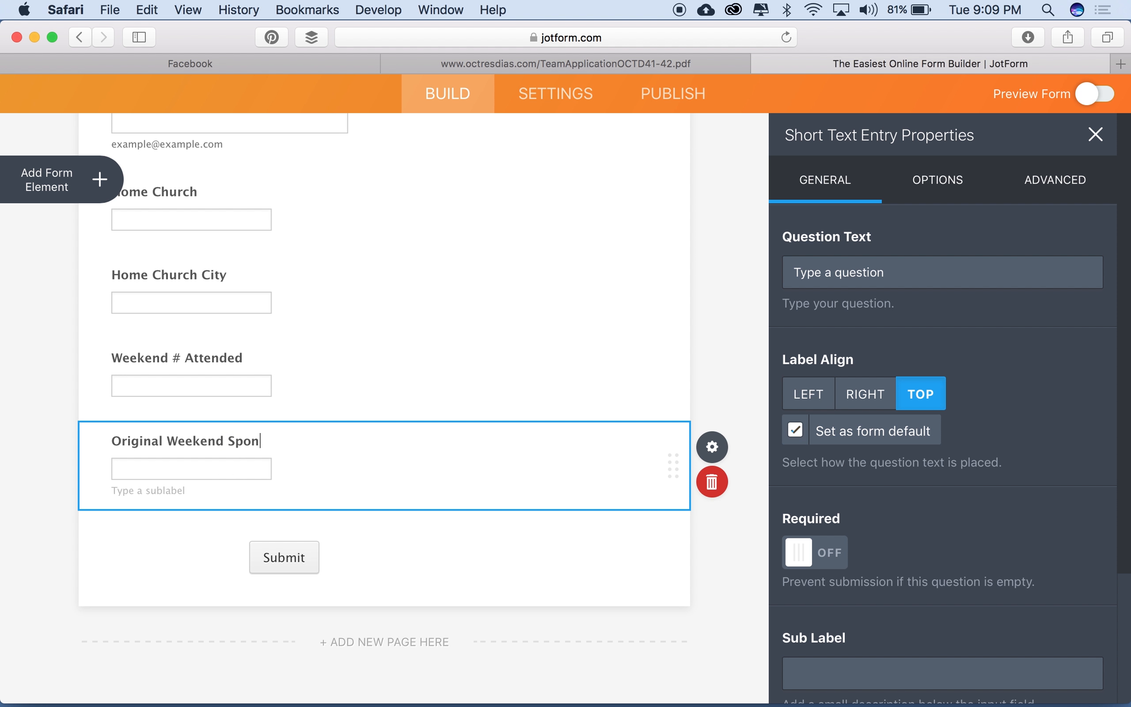
pyautogui.write('or')
pyautogui.click(61, 179)
pyautogui.moveTo(111, 355); pyautogui.dragTo(537, 467)
pyautogui.write('s')
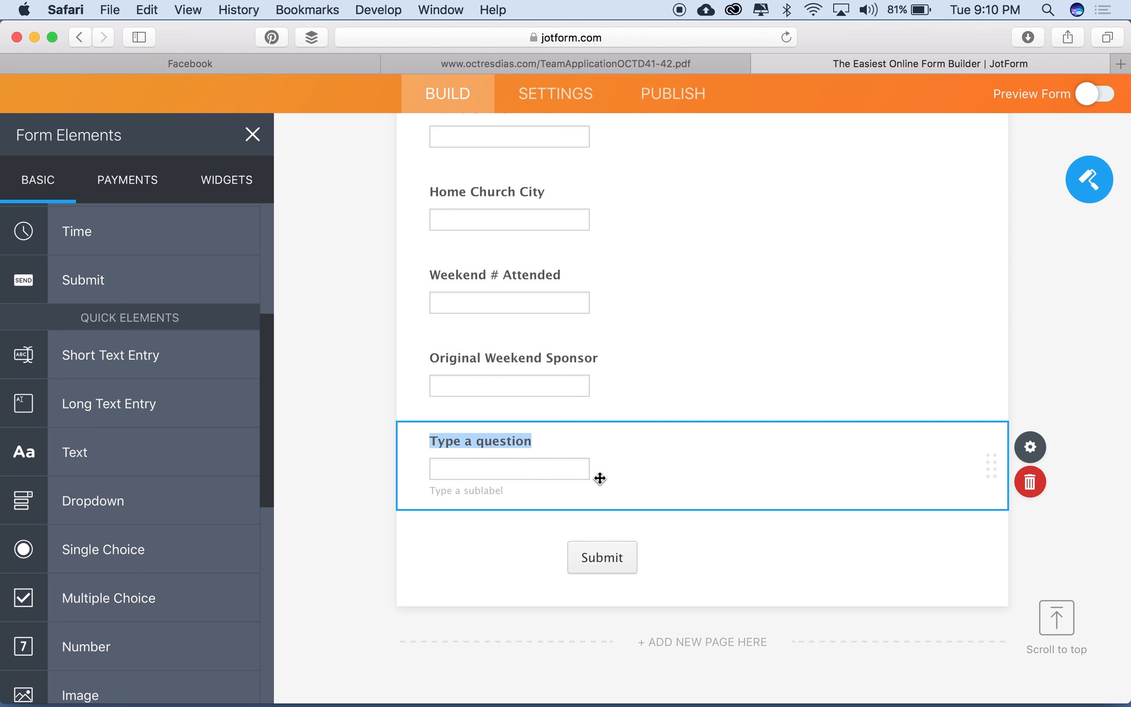
pyautogui.click(1031, 485)
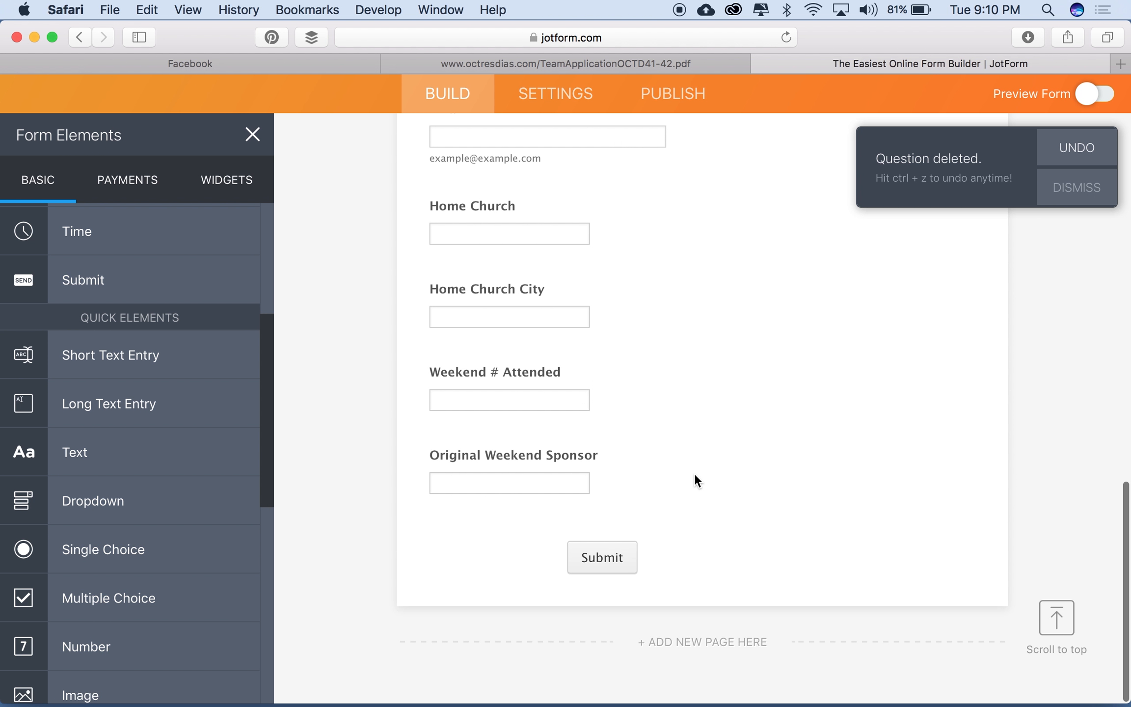
# Step: Add a Long Text Entry, enlarge its text box slightly and place it between Original Weekend Sponsor and Submit
pyautogui.moveTo(121, 404); pyautogui.dragTo(510, 589)
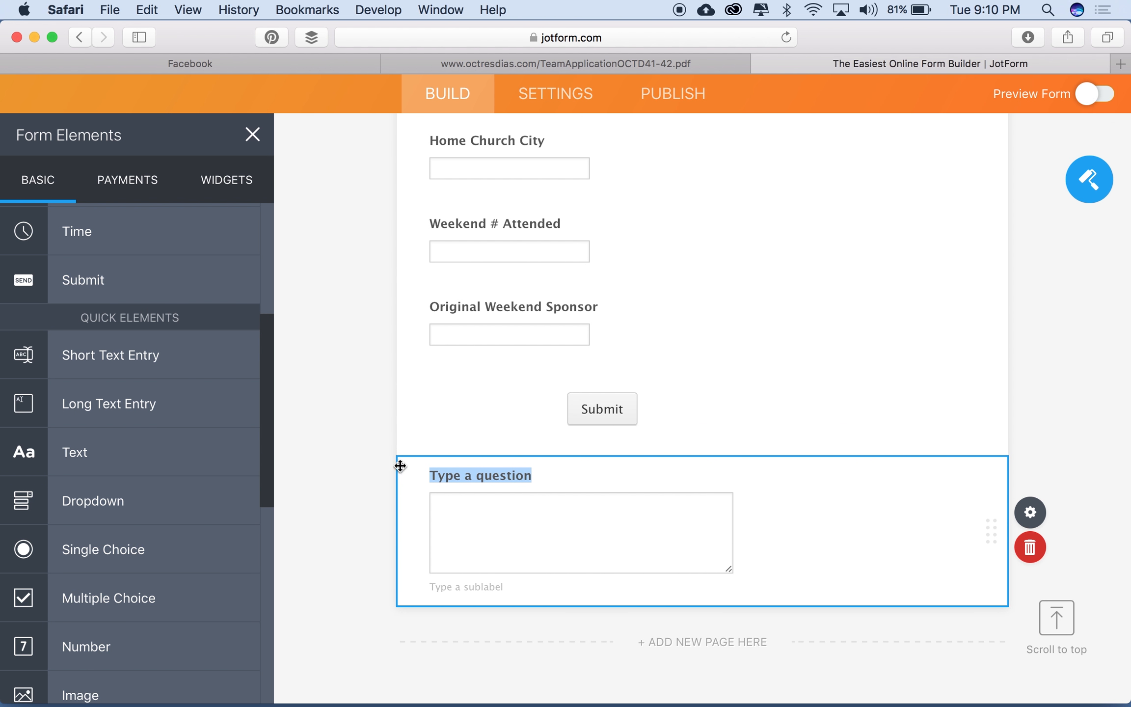
pyautogui.moveTo(730, 568); pyautogui.dragTo(755, 583)
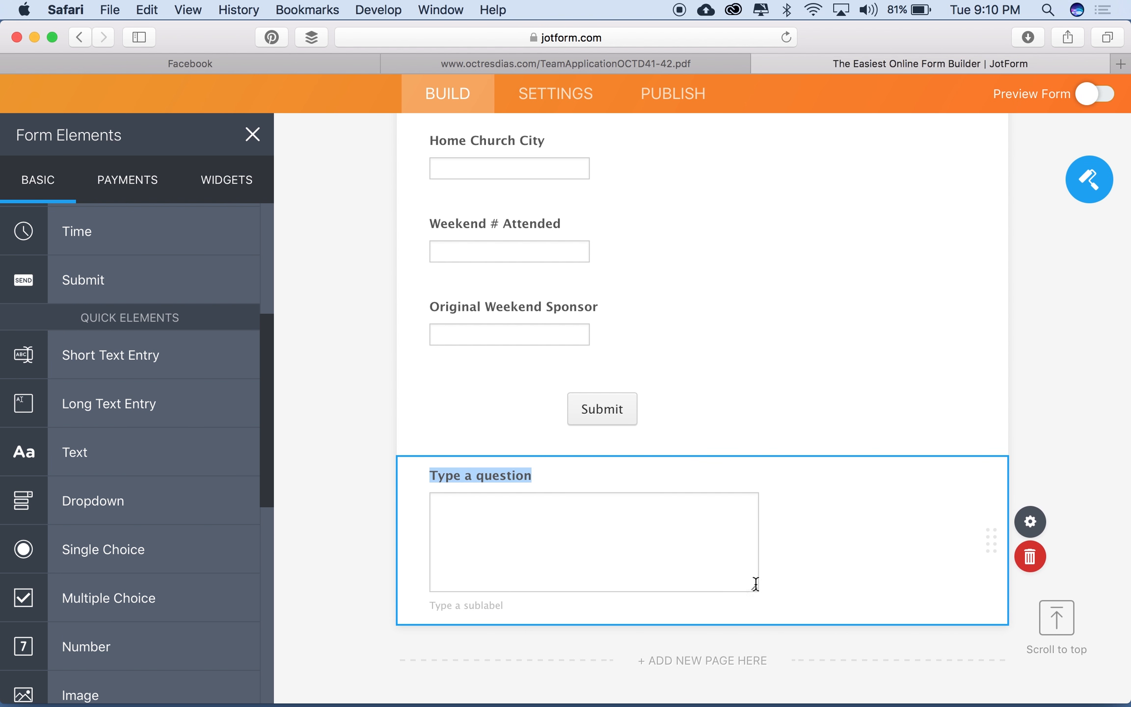
pyautogui.click(411, 490)
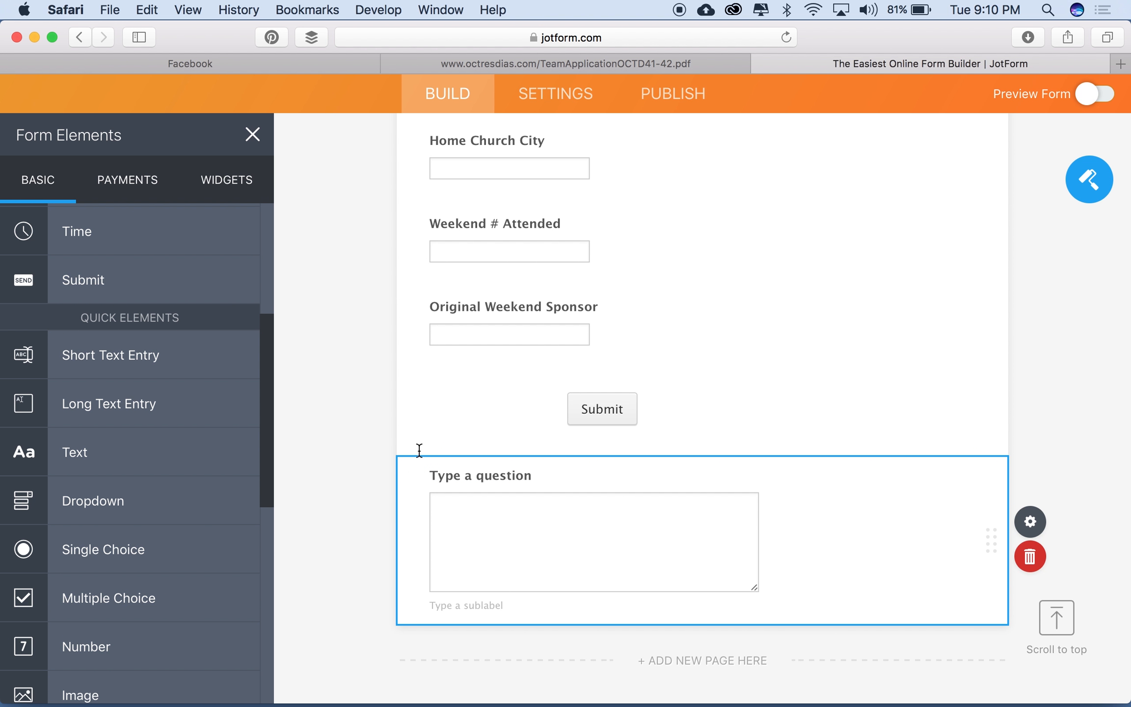
pyautogui.moveTo(419, 450); pyautogui.dragTo(419, 363)
# Step: Label the long text question "What musical instruments do you play?"
pyautogui.click(486, 390)
pyautogui.write('What mus')
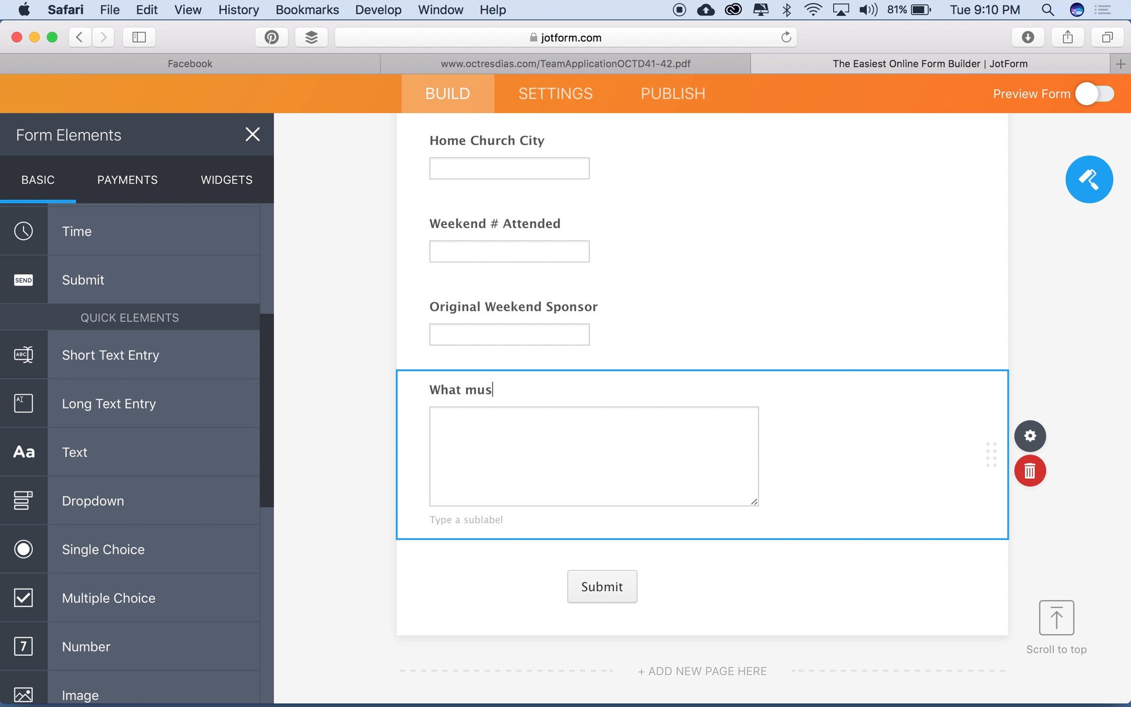
pyautogui.write('ical instrumentt')
pyautogui.write('do you play?')
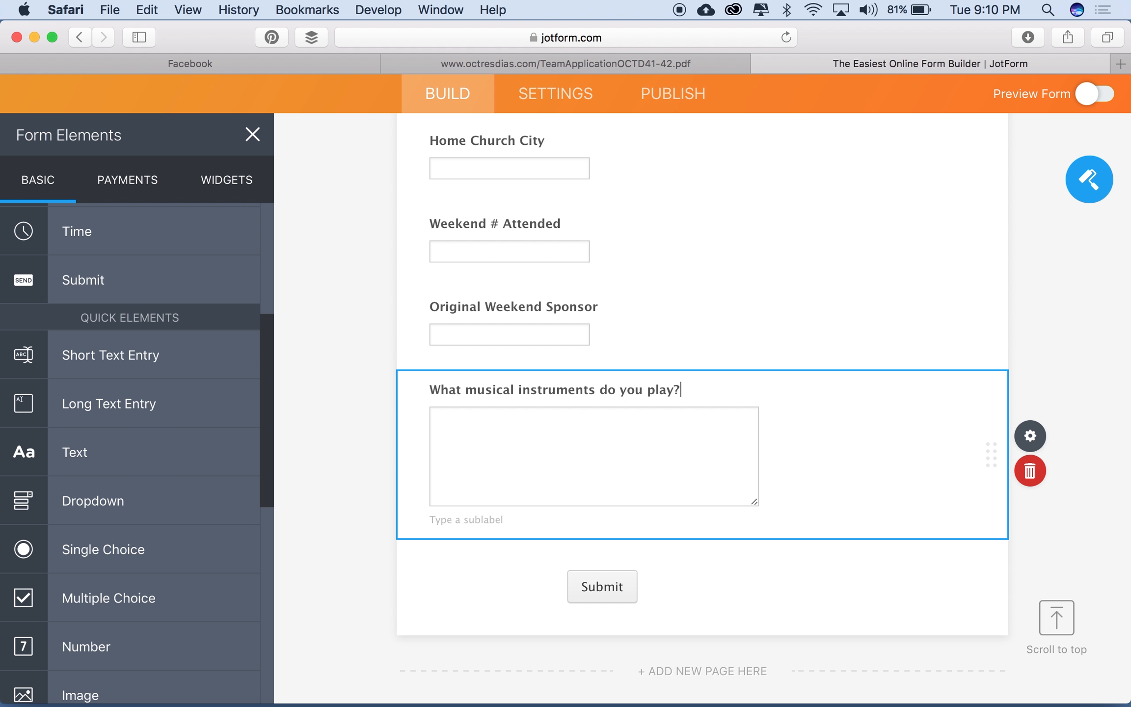
pyautogui.click(358, 355)
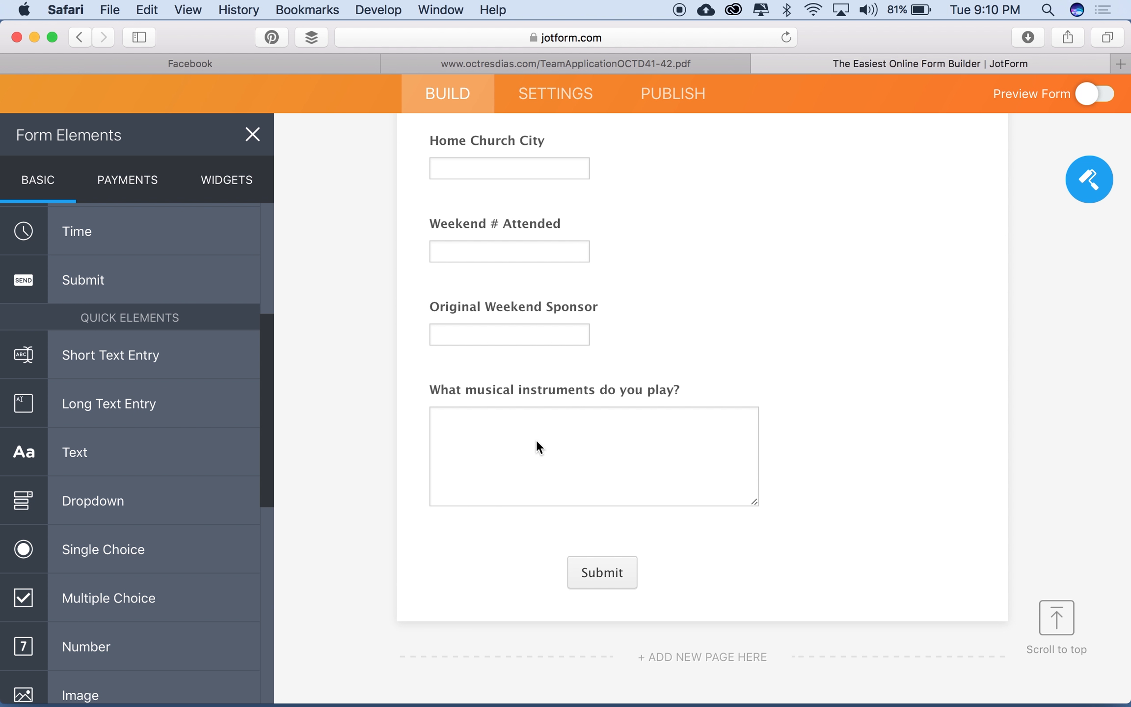
# Step: Add a Long Text Entry above Submit and label it "Please indicate medically-diagnosed dietary or mobility restrictions", after checking the PDF's dietary question
pyautogui.click(504, 64)
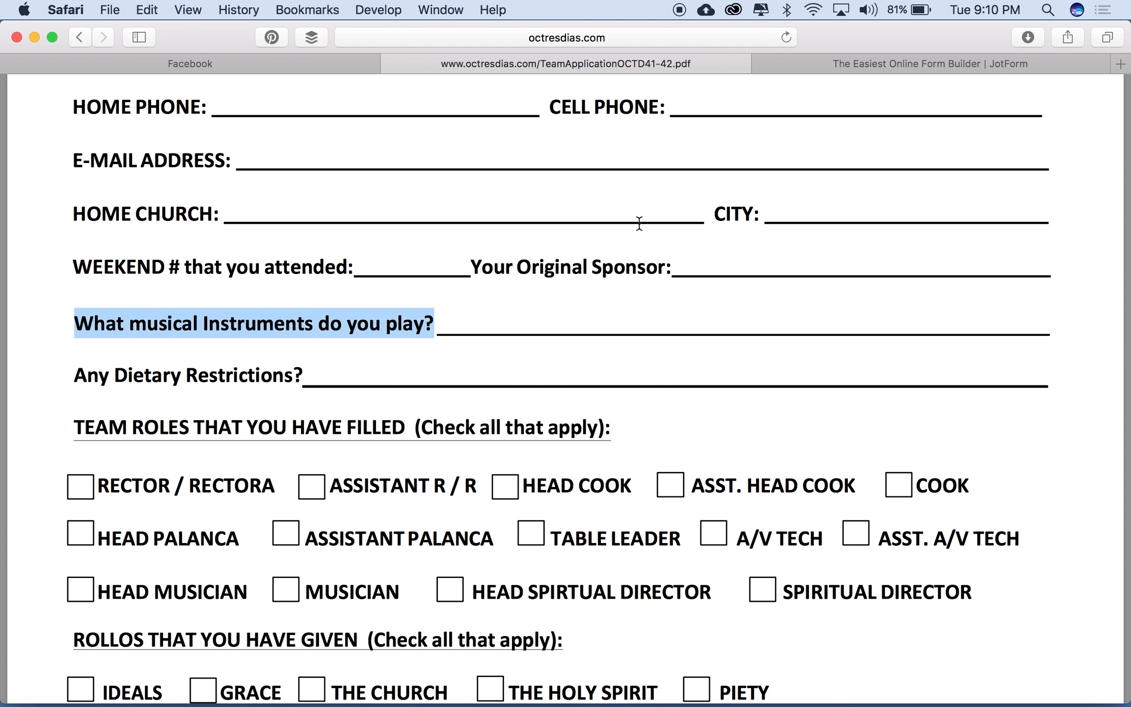
pyautogui.click(854, 67)
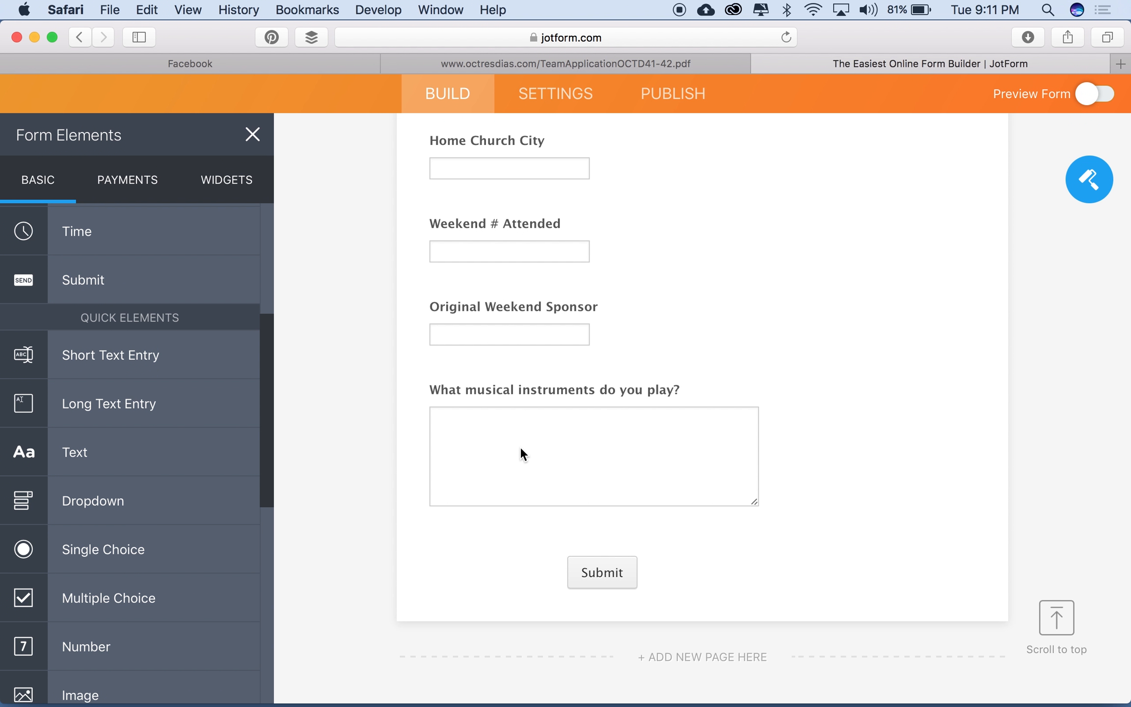
pyautogui.moveTo(109, 403); pyautogui.dragTo(388, 545)
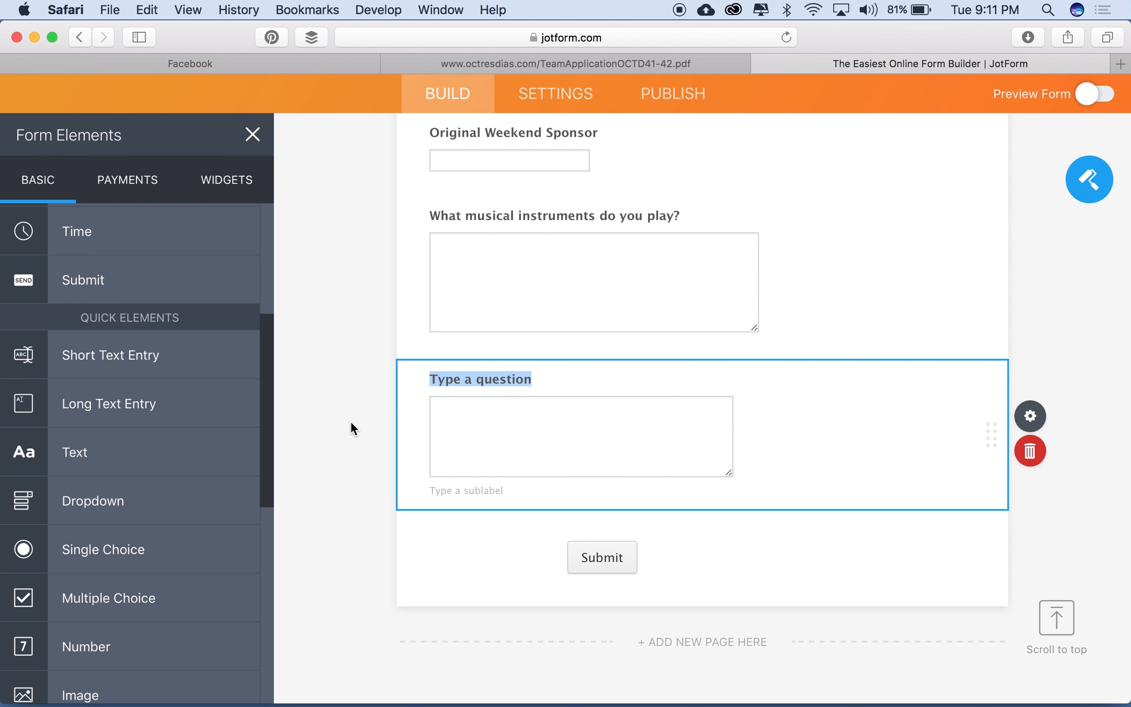
pyautogui.write('Please in')
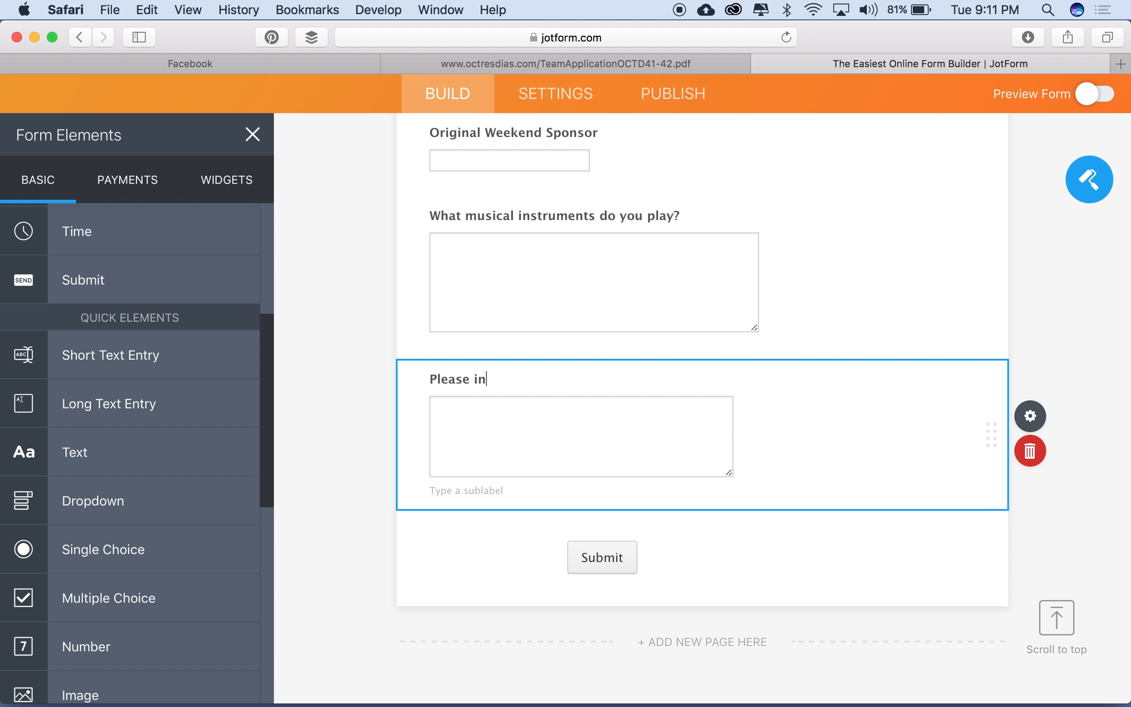
pyautogui.write('dicate medically-diag')
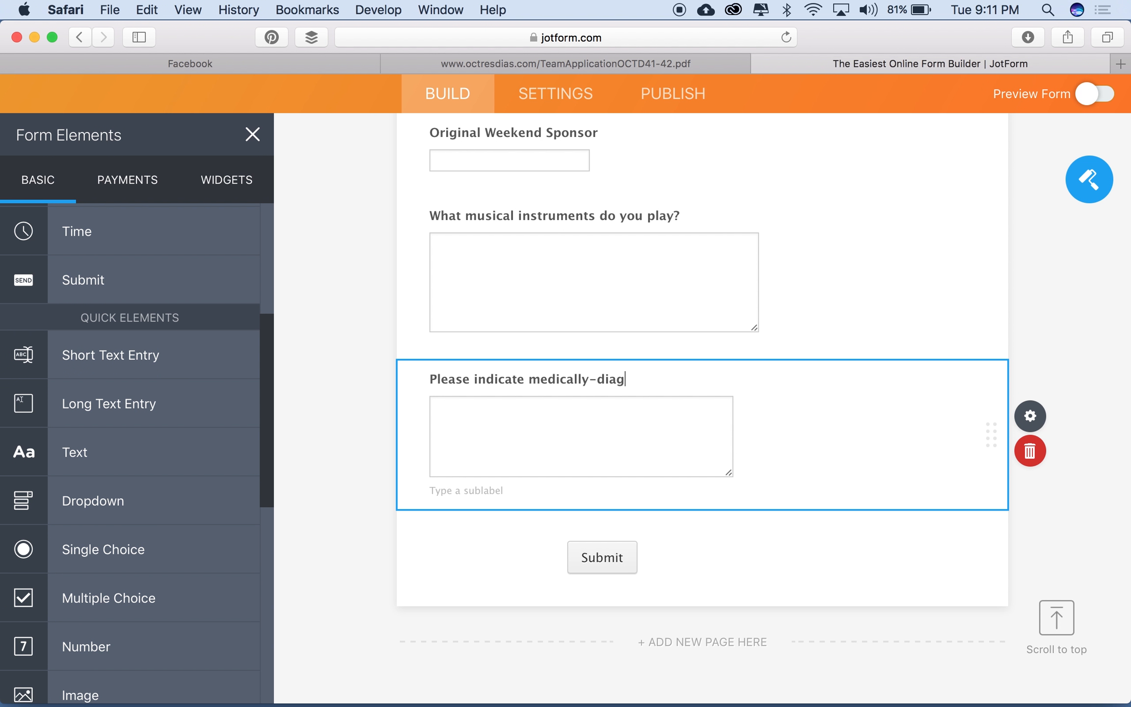
pyautogui.write('nosed dietary or mobil')
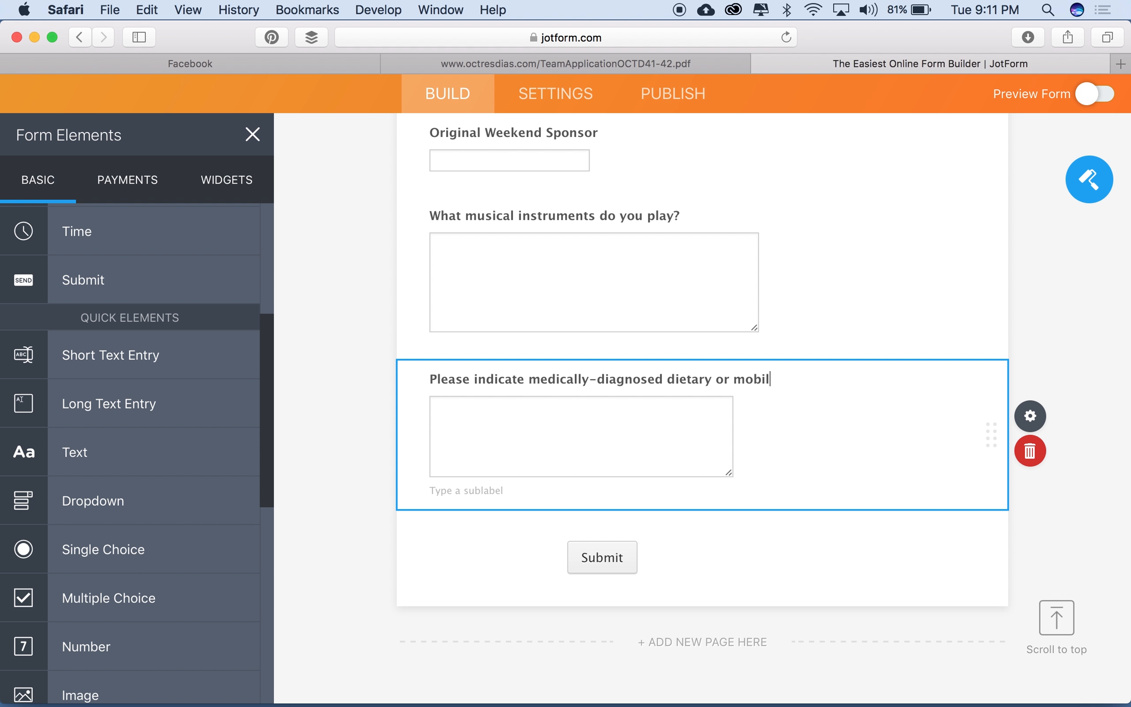
pyautogui.write('ity restrictions')
pyautogui.click(346, 417)
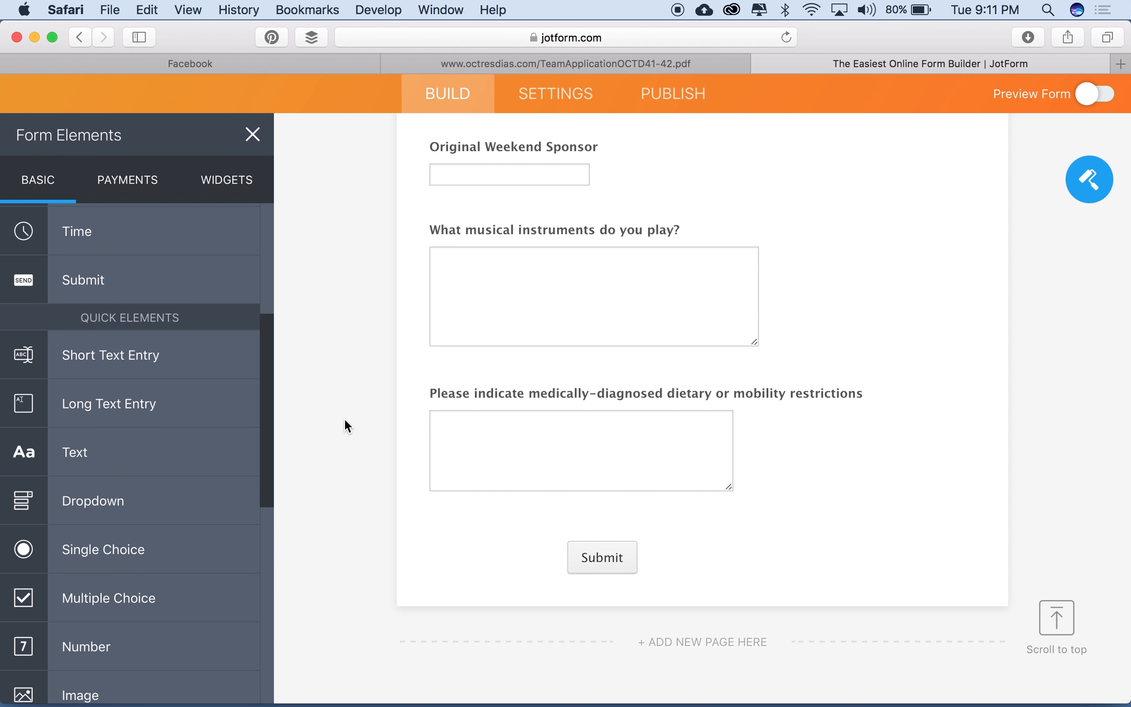
# Step: Check the team roles section of the PDF and add a Multiple Choice question labelled "Positions Served" above Submit
pyautogui.click(544, 66)
pyautogui.scroll(-5, 259, 237)
pyautogui.click(259, 236)
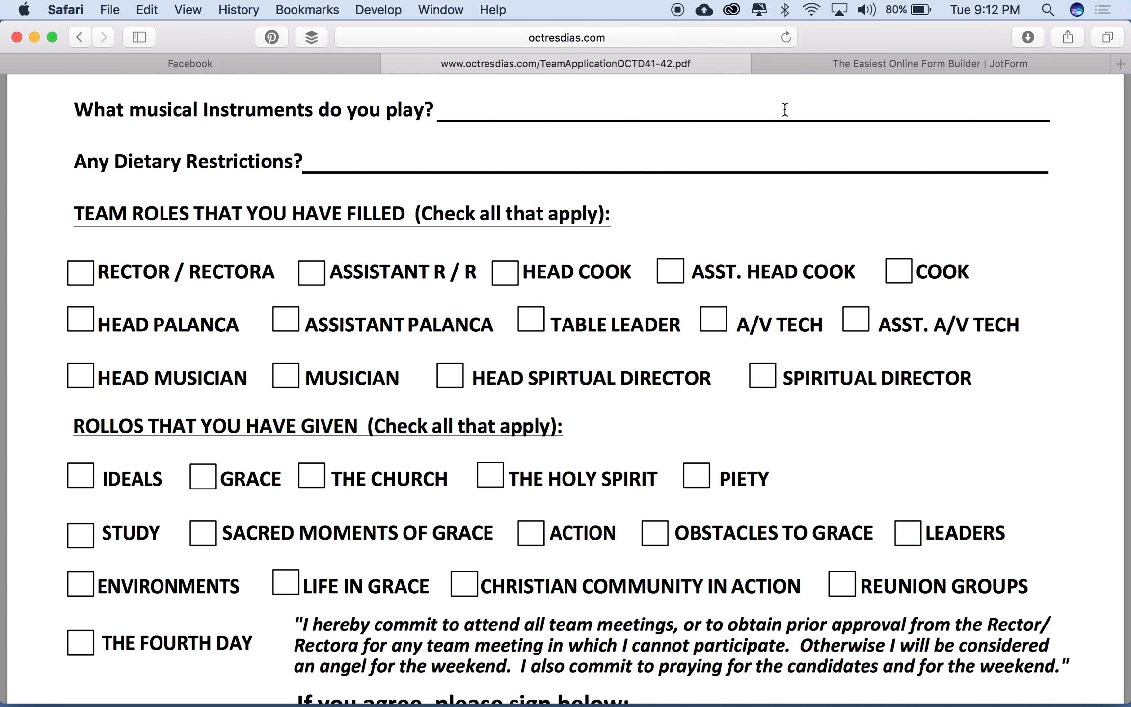
pyautogui.click(830, 63)
pyautogui.scroll(-5, 148, 432)
pyautogui.moveTo(151, 431); pyautogui.dragTo(365, 469)
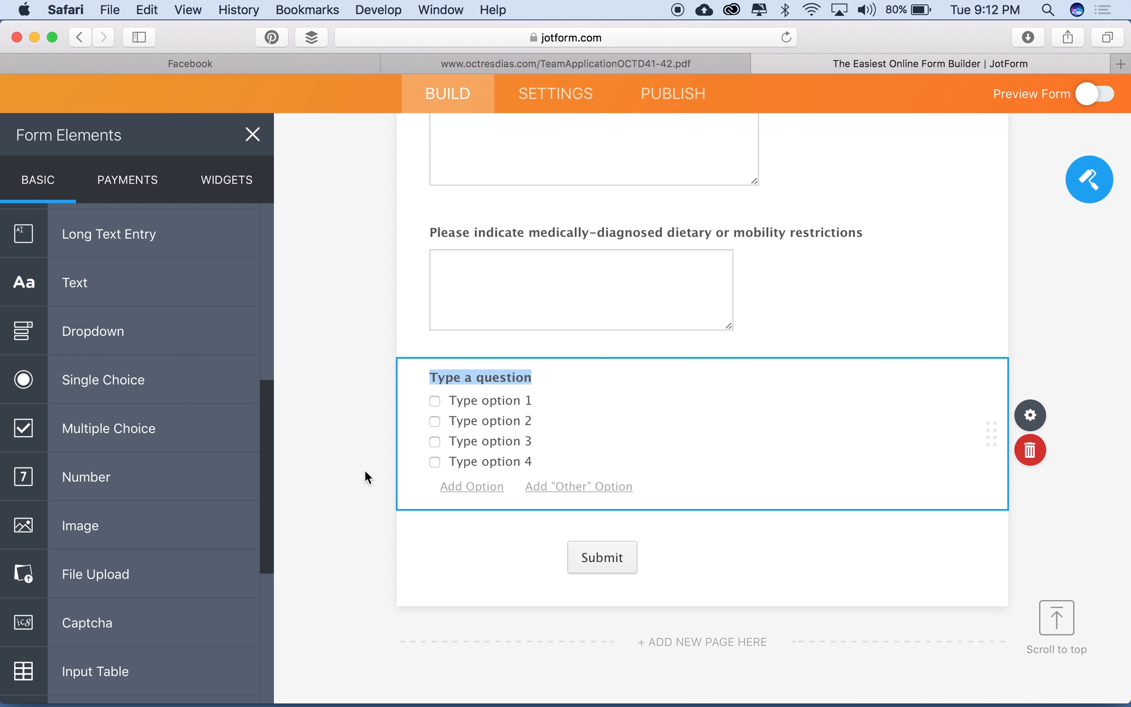
pyautogui.write('Posistion')
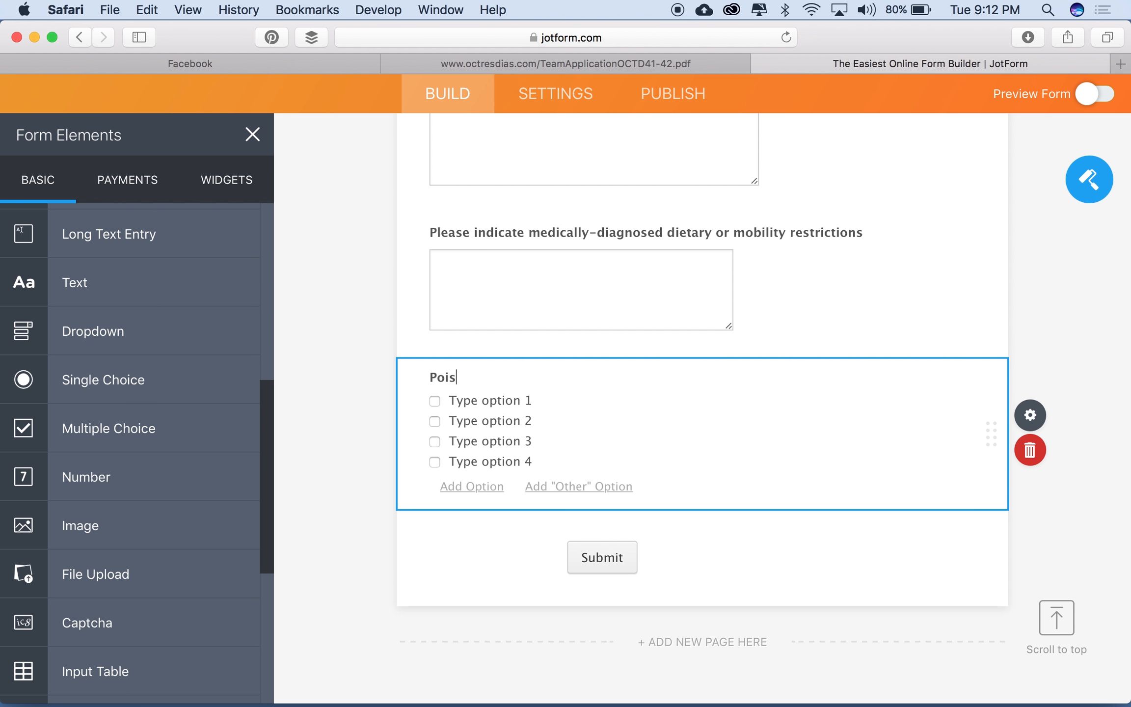
pyautogui.write('s Served')
# Step: Open the option settings of the Positions Served question and clear all four placeholder options
pyautogui.doubleClick(492, 404)
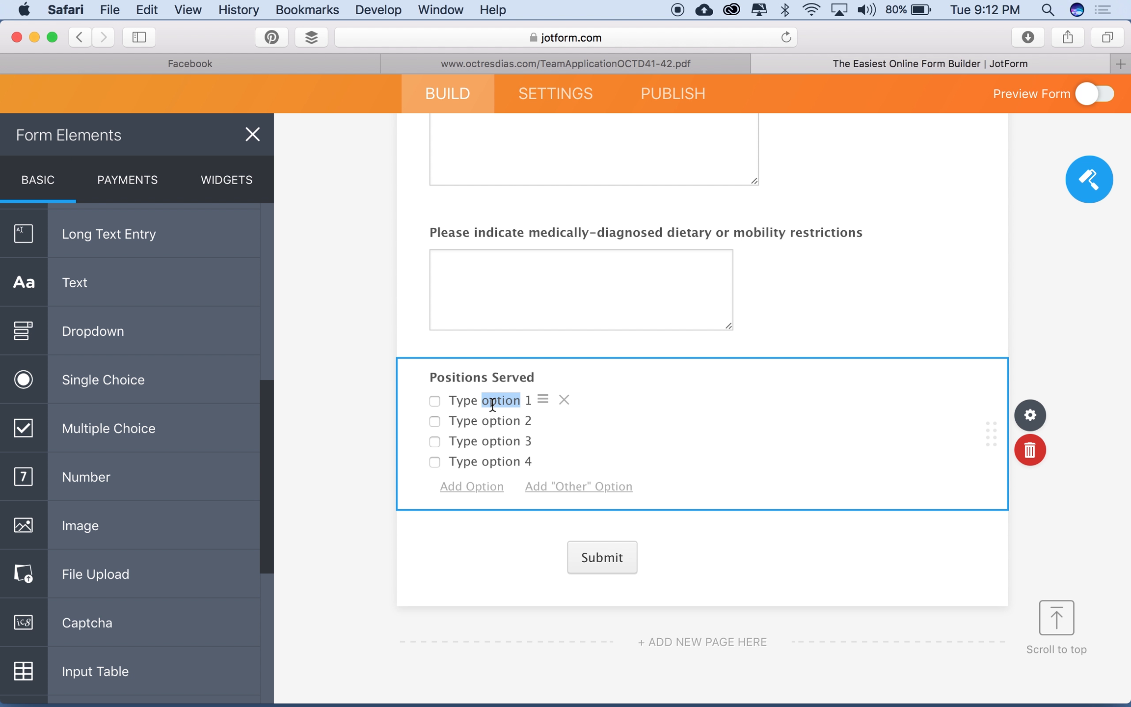
pyautogui.click(493, 403)
pyautogui.click(1037, 420)
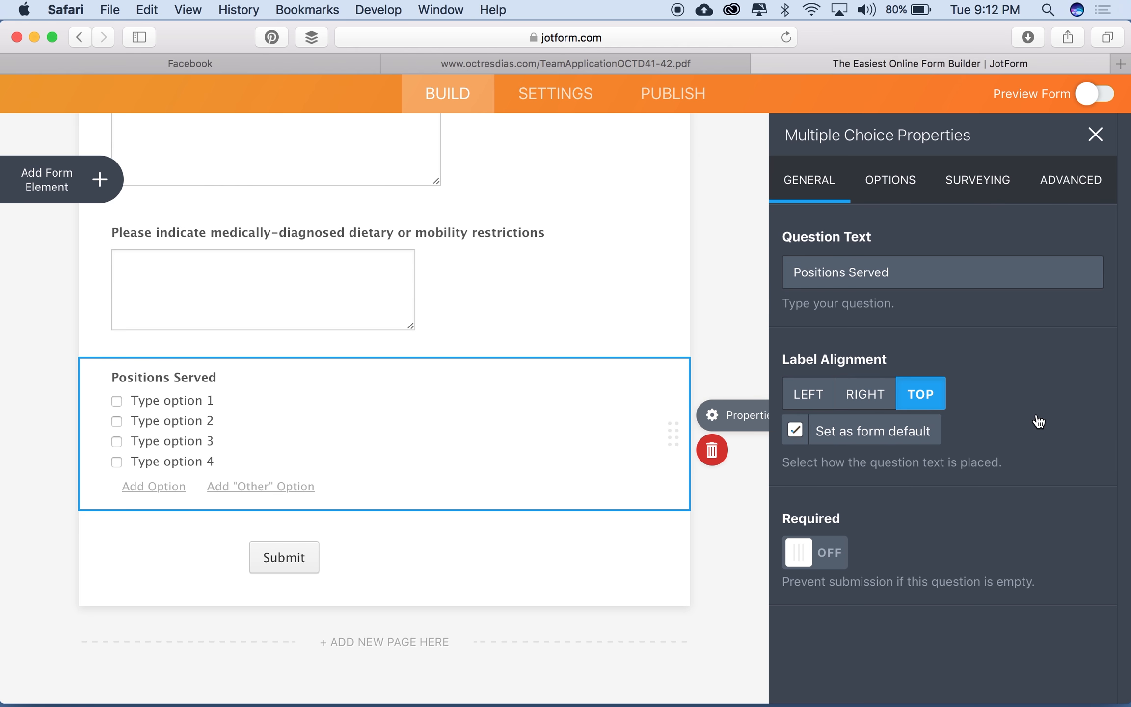
pyautogui.click(900, 189)
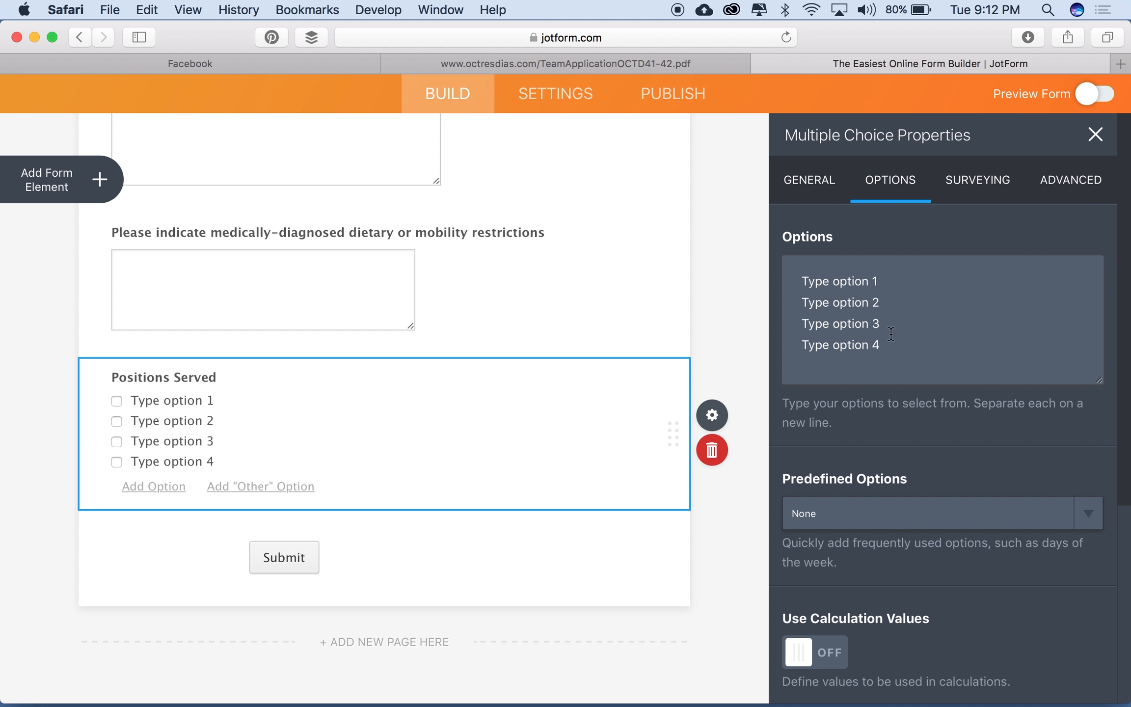
pyautogui.press('super+a')
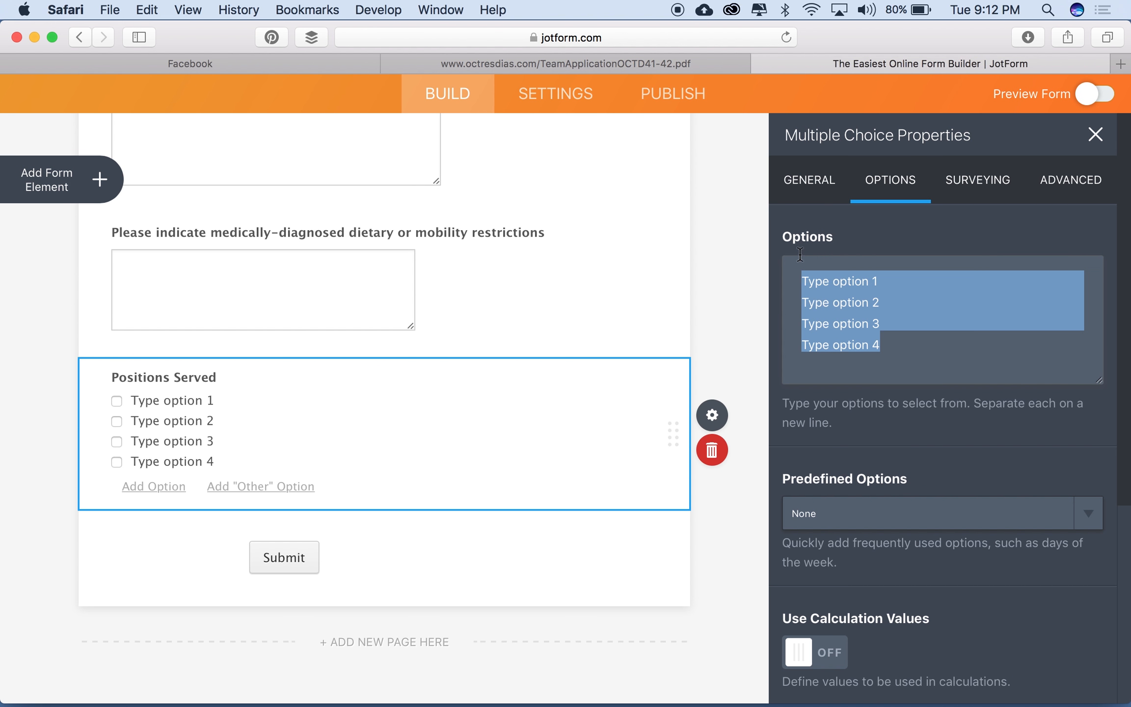
pyautogui.press('BackSpace')
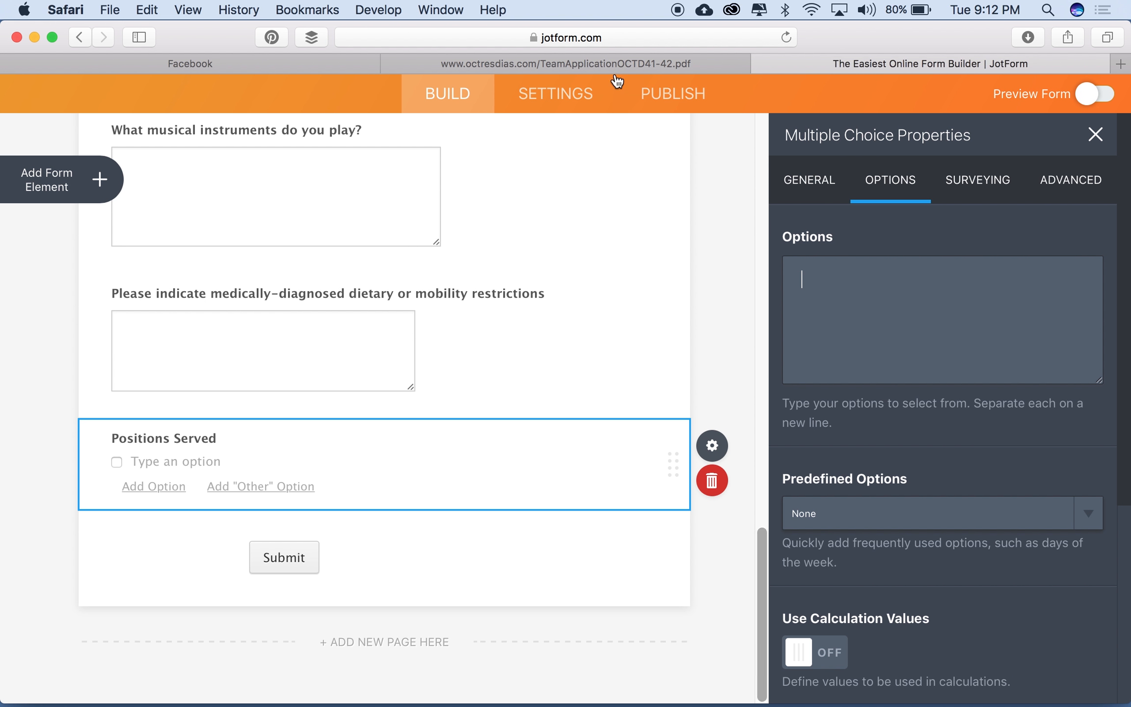
# Step: Copy the team role names from the PDF and paste them into the options of the Positions Served question
pyautogui.click(571, 67)
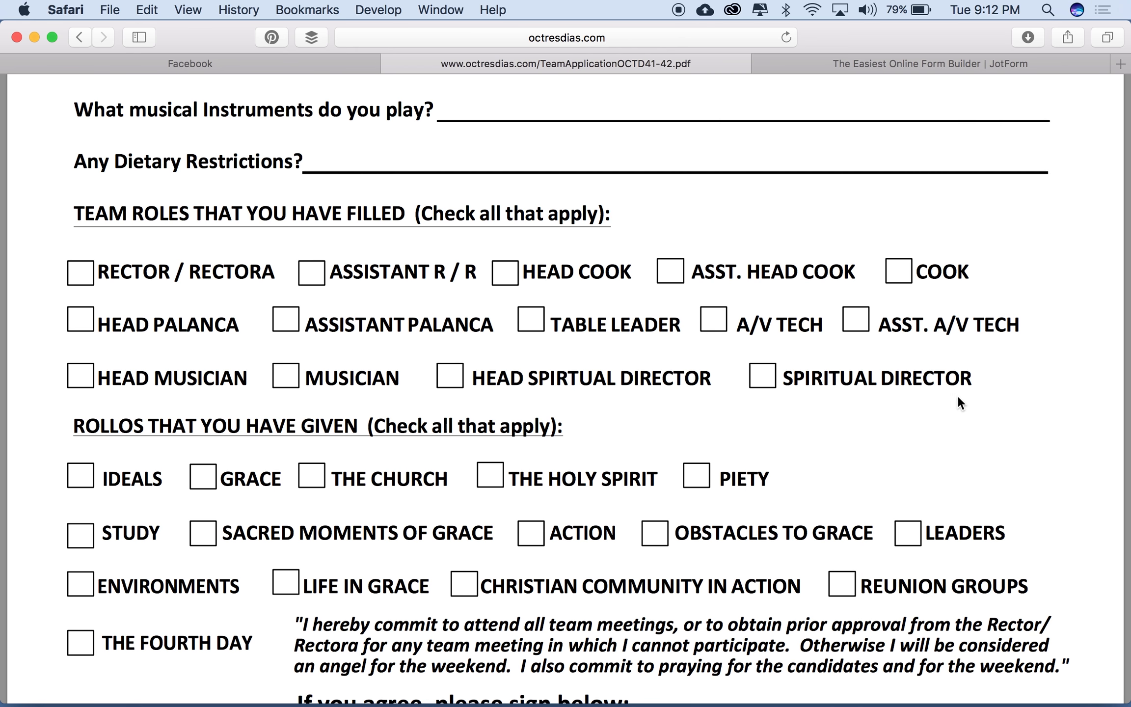
pyautogui.moveTo(971, 377); pyautogui.dragTo(167, 280)
pyautogui.click(182, 290)
pyautogui.moveTo(100, 272); pyautogui.dragTo(981, 375)
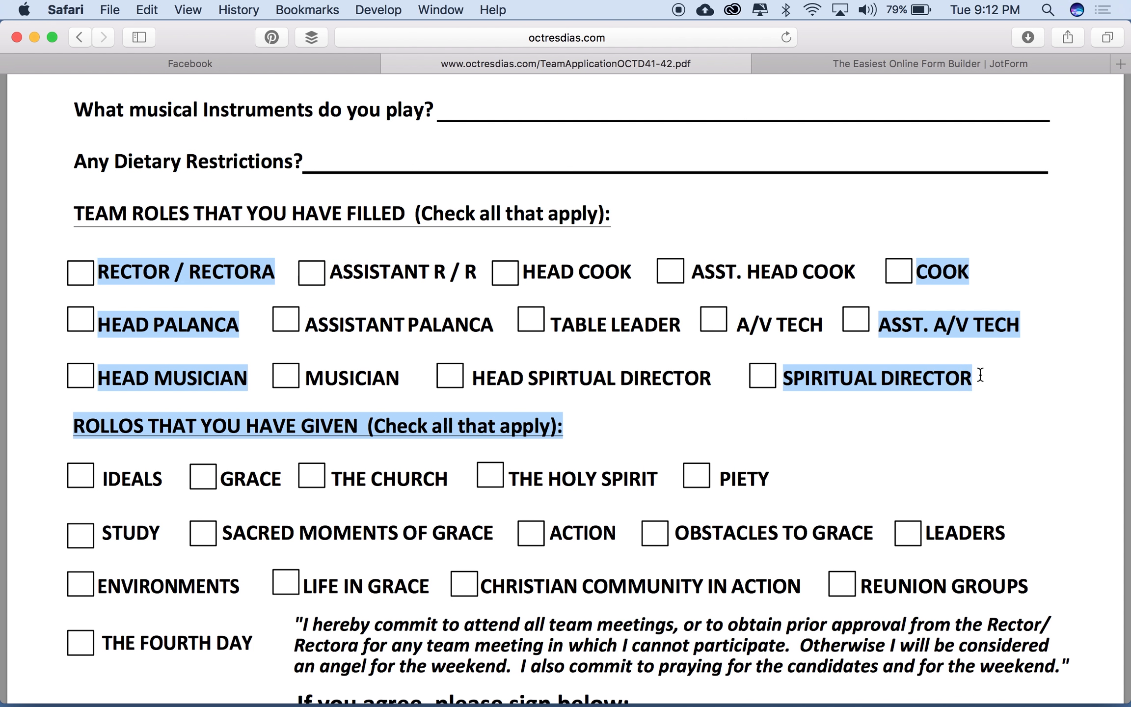
pyautogui.click(856, 344)
pyautogui.moveTo(660, 240); pyautogui.dragTo(705, 380)
pyautogui.press('super+c')
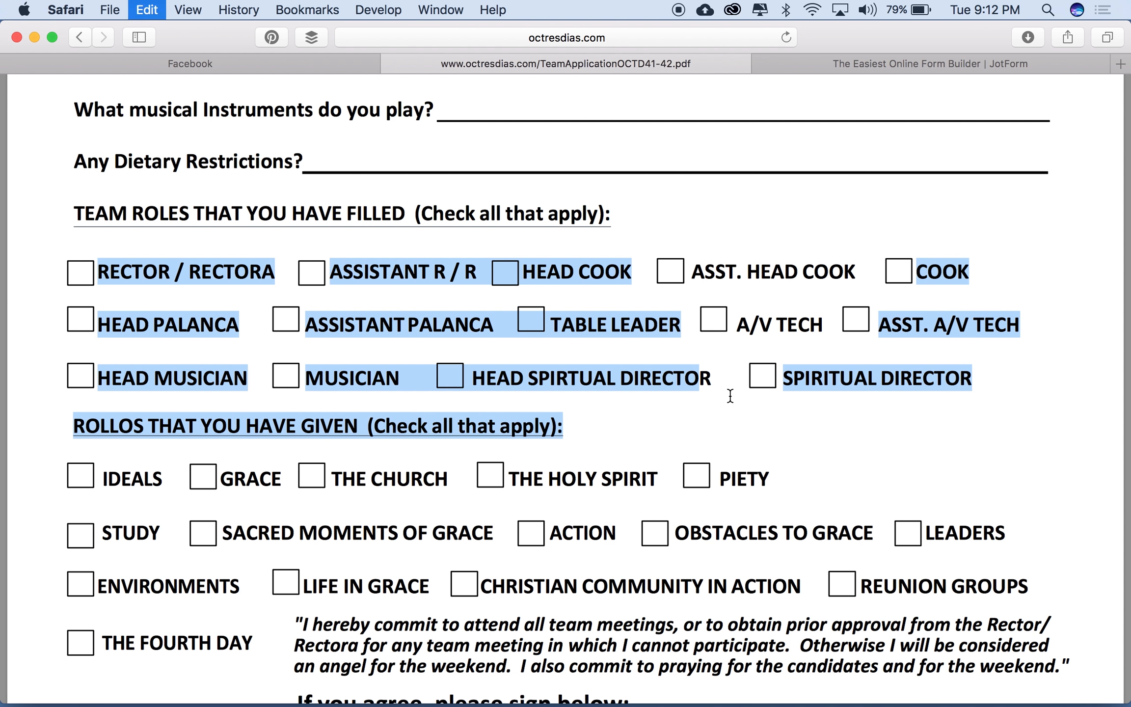
pyautogui.click(856, 64)
pyautogui.click(826, 332)
pyautogui.press('super+v')
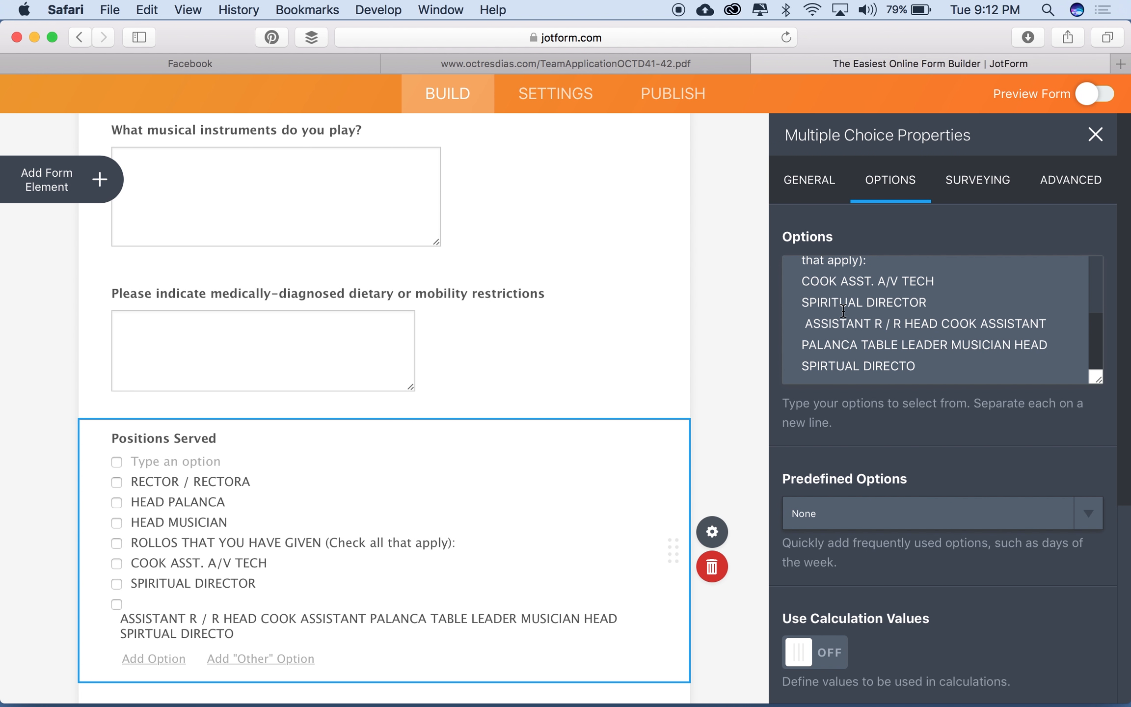
# Step: Clean up the pasted options to one role per line, removing the "ROLLOS THAT YOU HAVE GIVEN" heading and the leading blank line
pyautogui.scroll(5, 843, 311)
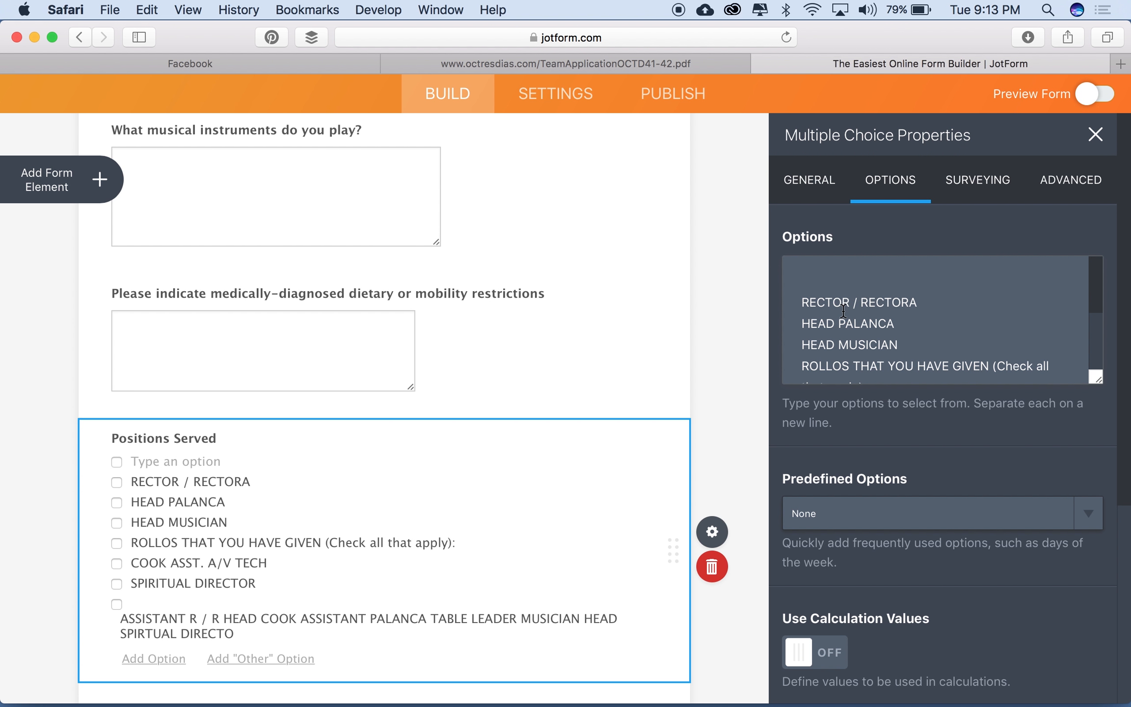
pyautogui.scroll(-2, 843, 311)
pyautogui.scroll(-1, 825, 303)
pyautogui.moveTo(801, 297); pyautogui.dragTo(885, 315)
pyautogui.press('BackSpace')
pyautogui.press('BackSpace')
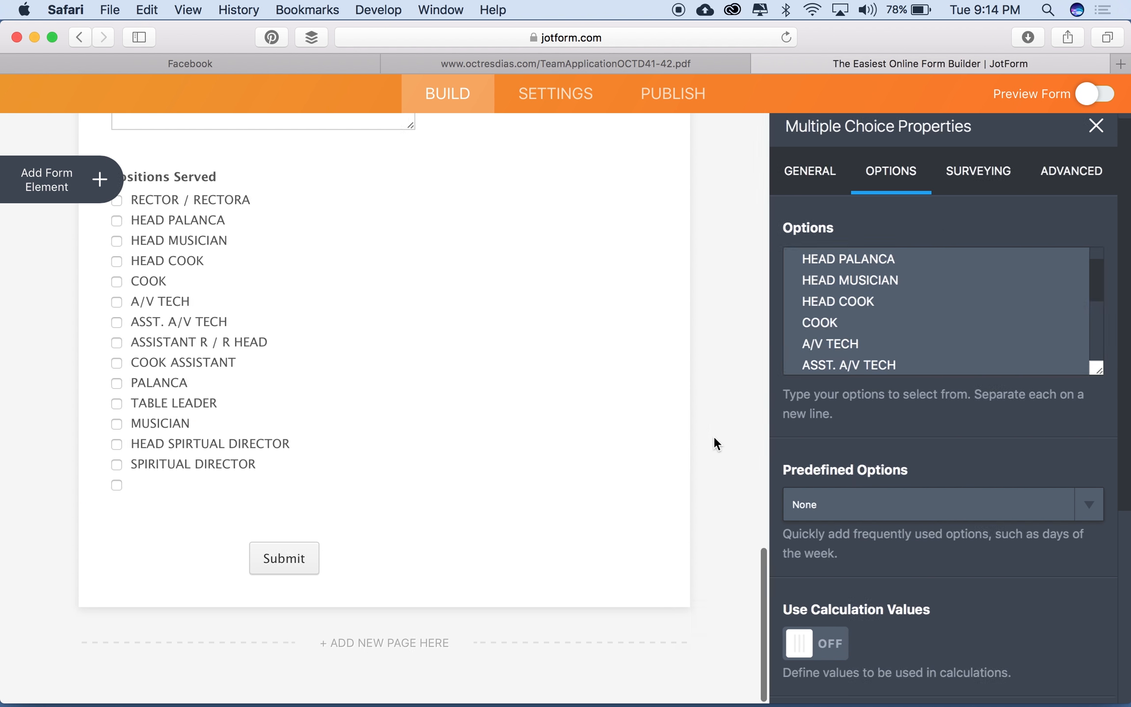
# Step: Close the question's properties and delete the empty option below SPIRITUAL DIRECTOR
pyautogui.click(714, 435)
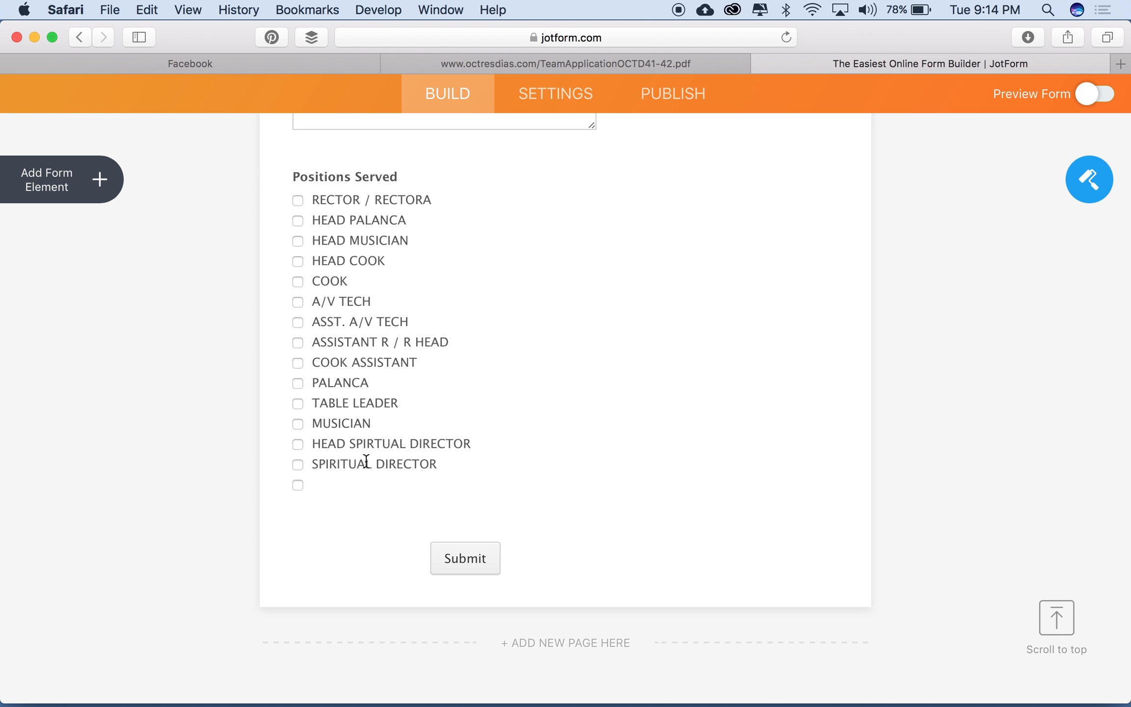
pyautogui.click(335, 490)
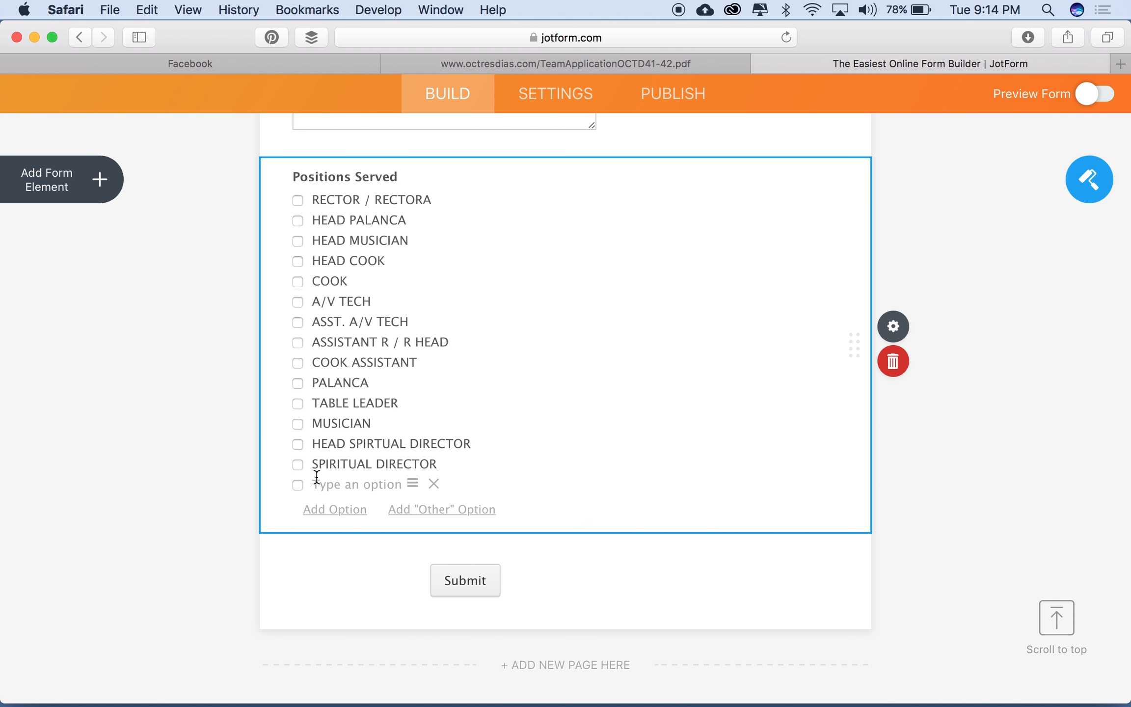
pyautogui.click(433, 486)
pyautogui.click(197, 467)
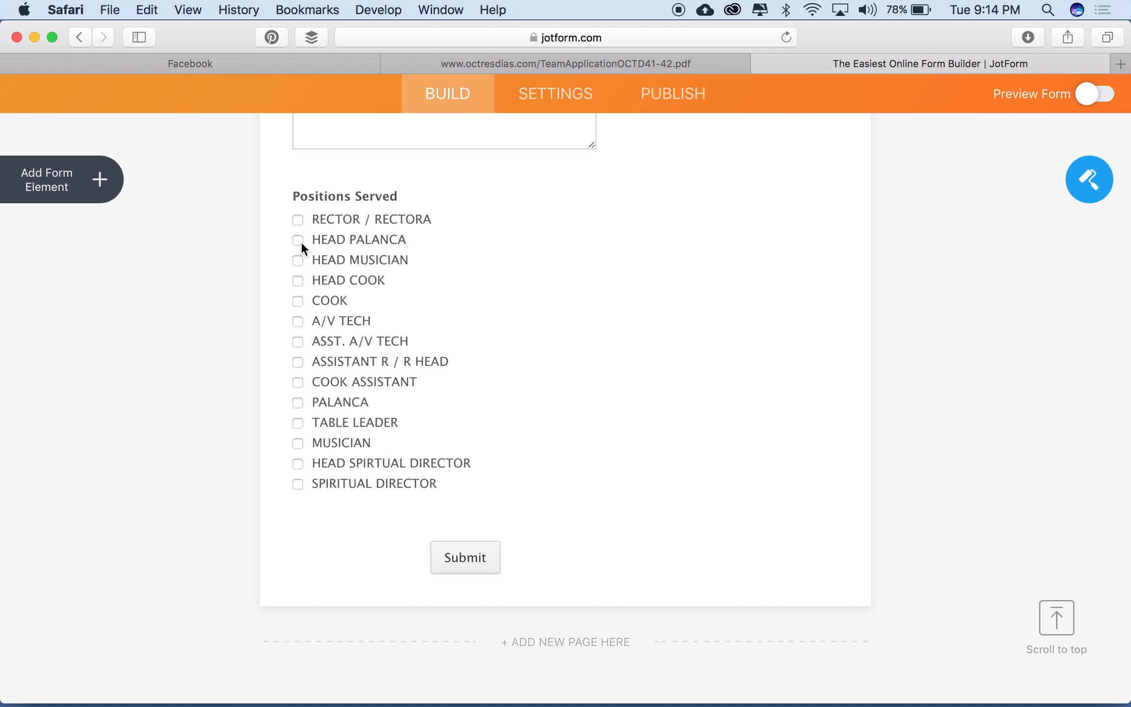
# Step: Extend the label of the positions question to "Positions Served (Check all that apply)"
pyautogui.click(397, 197)
pyautogui.write('(Che')
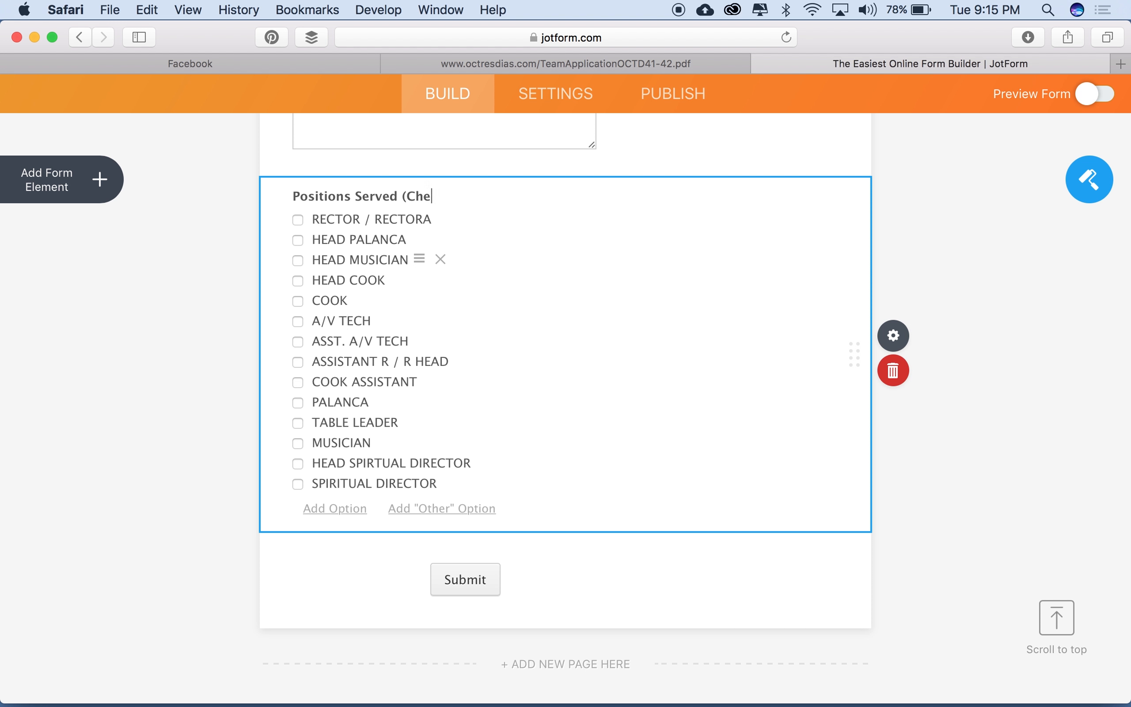
pyautogui.write('ck all that apply')
pyautogui.click(153, 372)
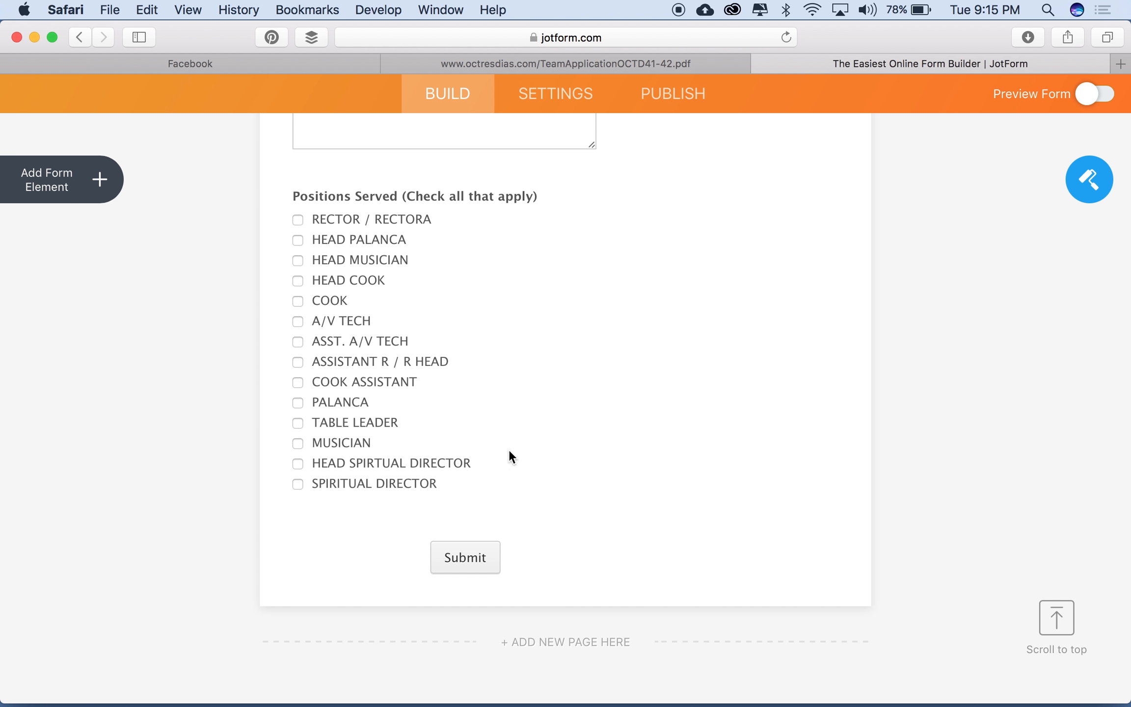
# Step: Add a second Multiple Choice question above Submit and label it "Rolls Given (Check All That Apply)"
pyautogui.click(580, 456)
pyautogui.click(75, 195)
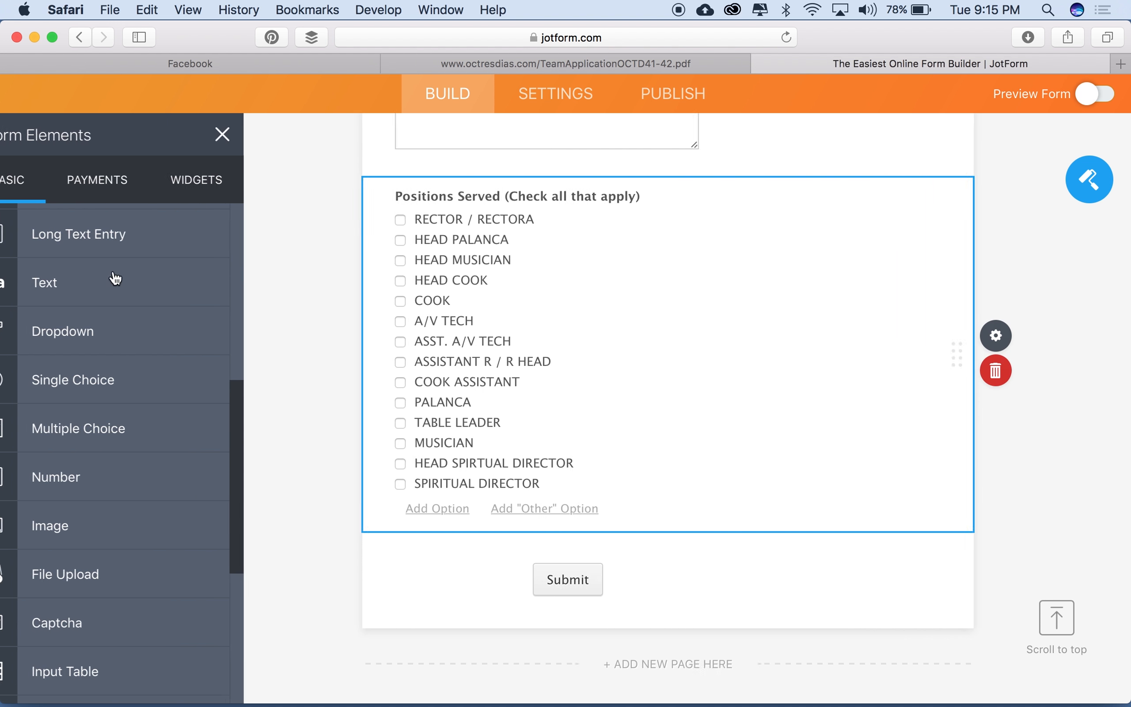
pyautogui.scroll(-3, 131, 516)
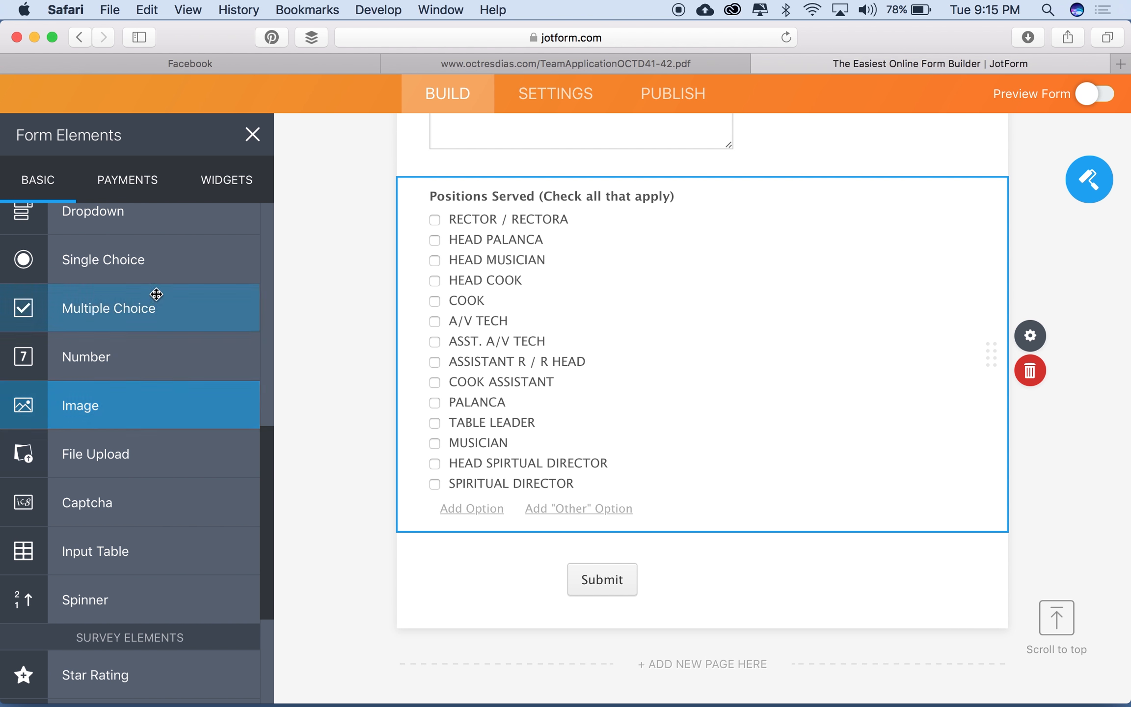
pyautogui.moveTo(156, 293); pyautogui.dragTo(357, 472)
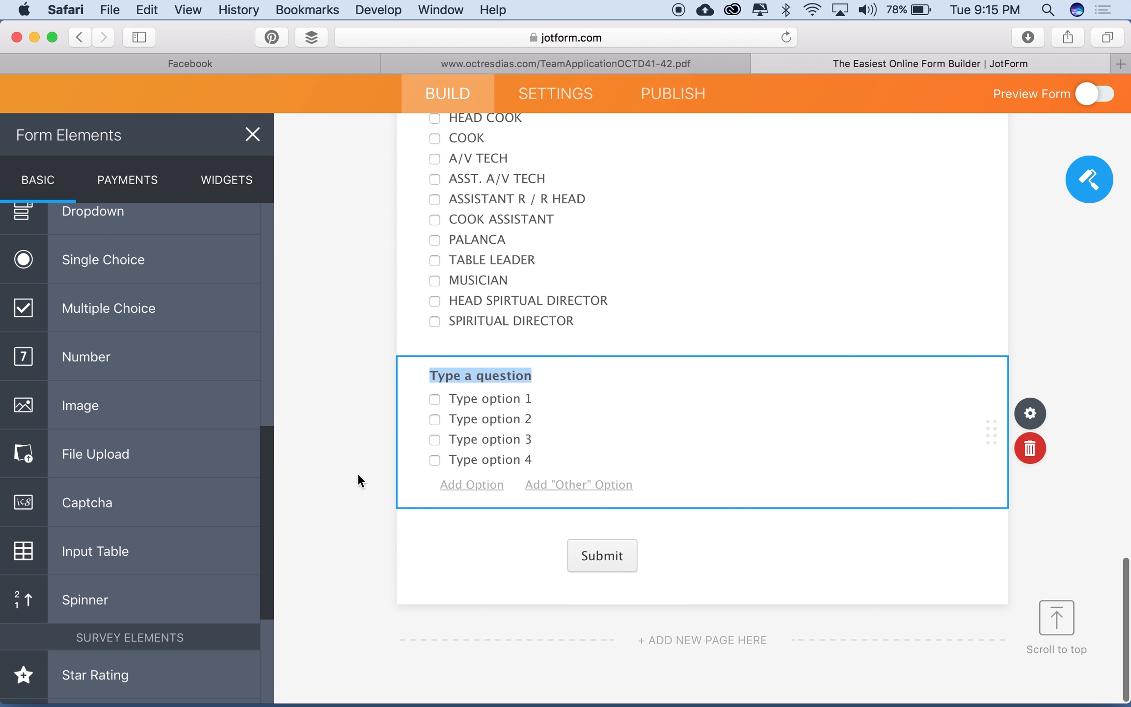
pyautogui.write('Rollos')
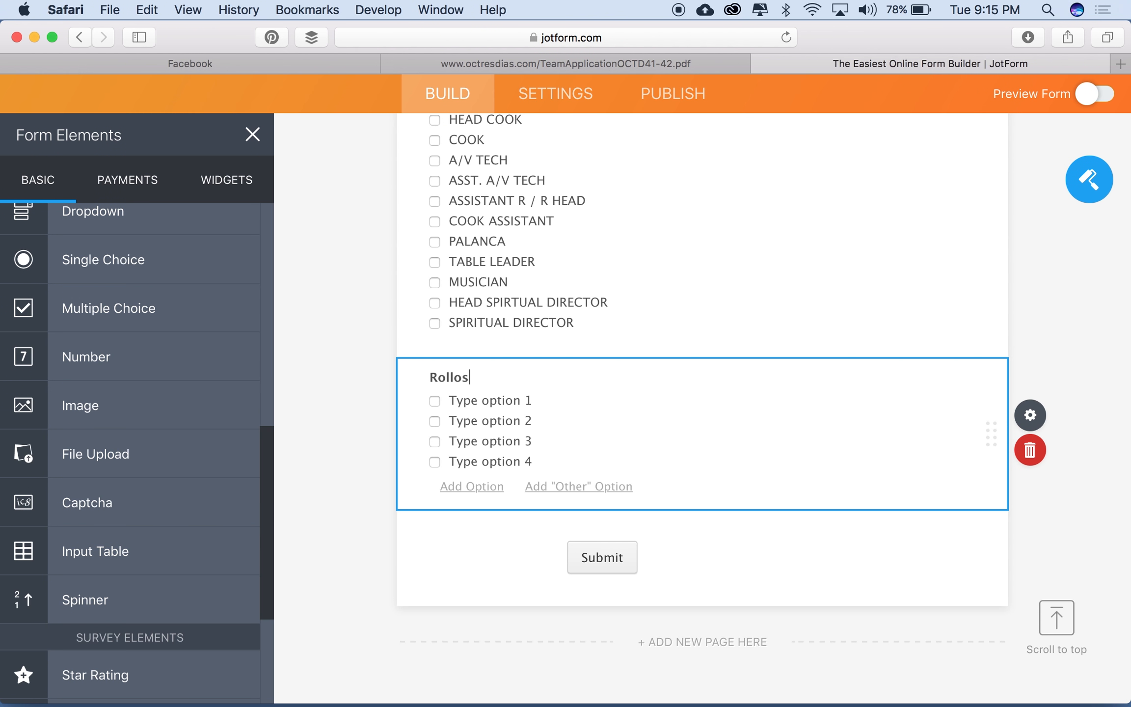
pyautogui.press('BackSpace')
pyautogui.press('BackSpace')
pyautogui.write('s Given (Check All That Apply')
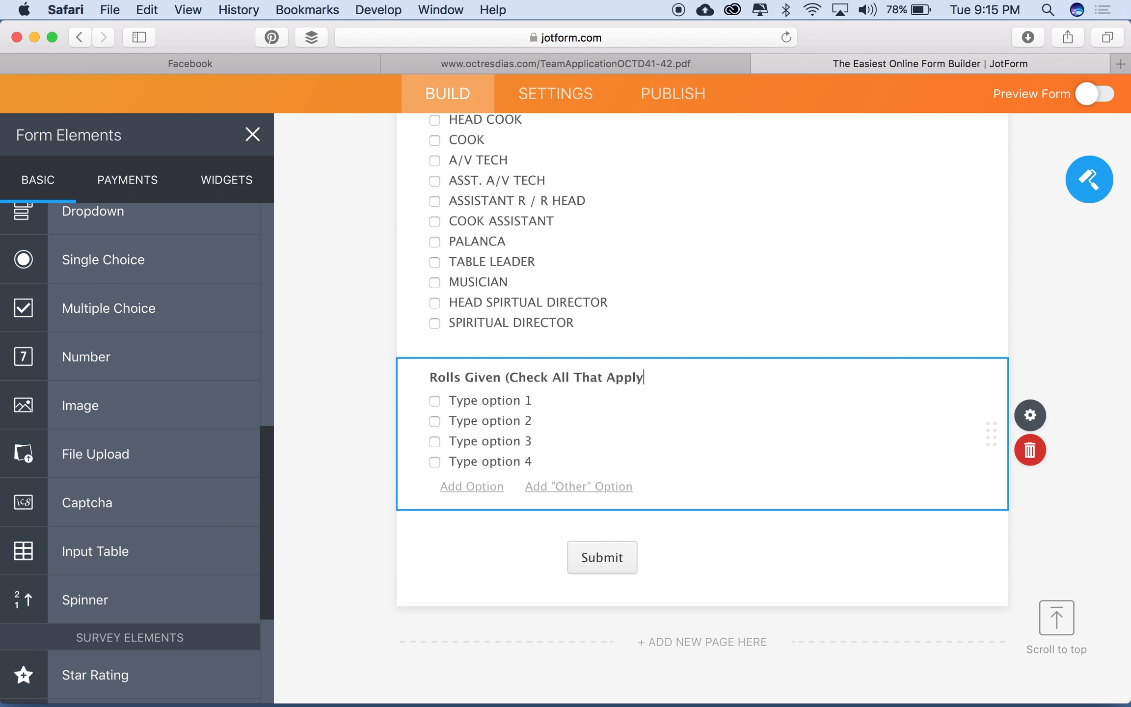
# Step: Replace the placeholder options of the "Rolls Given (Check All That Apply)" question with the copied rollo list, one per line, and close its properties
pyautogui.scroll(3, 329, 399)
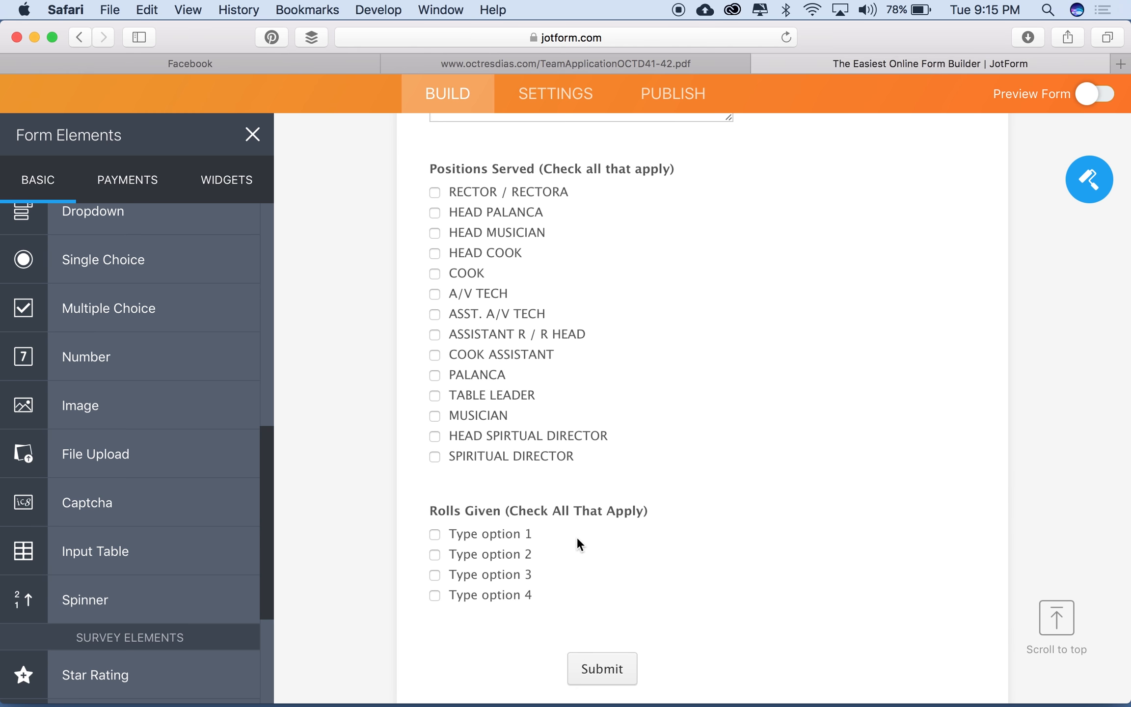
pyautogui.click(551, 545)
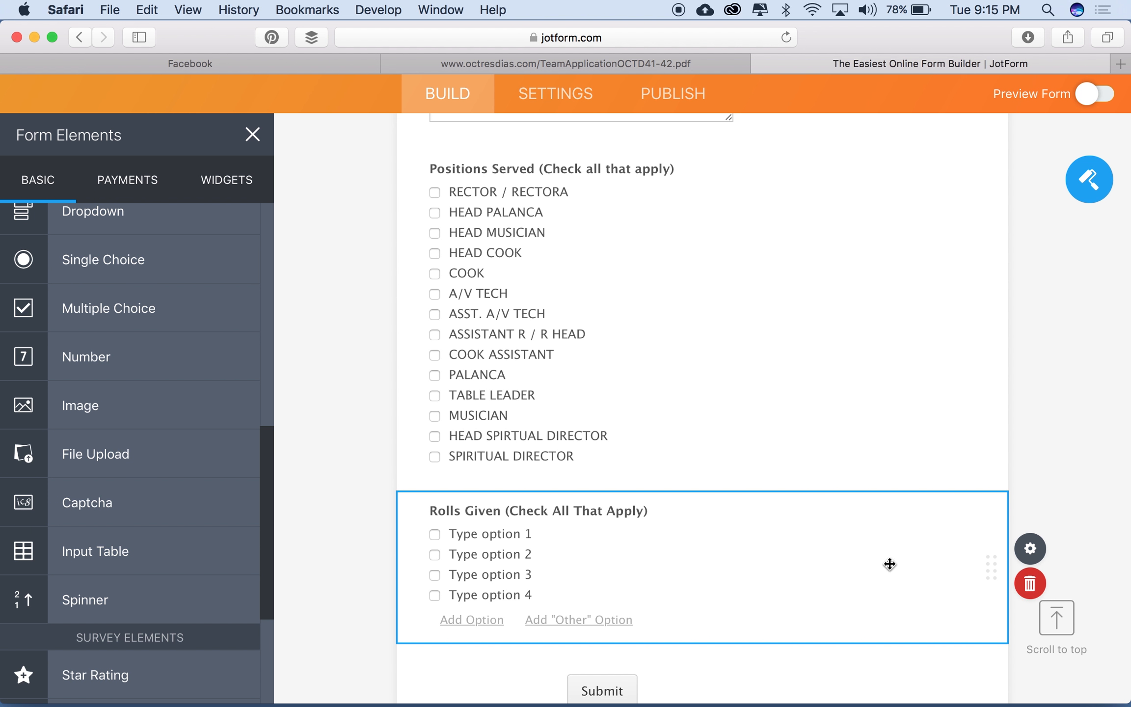
pyautogui.click(1031, 556)
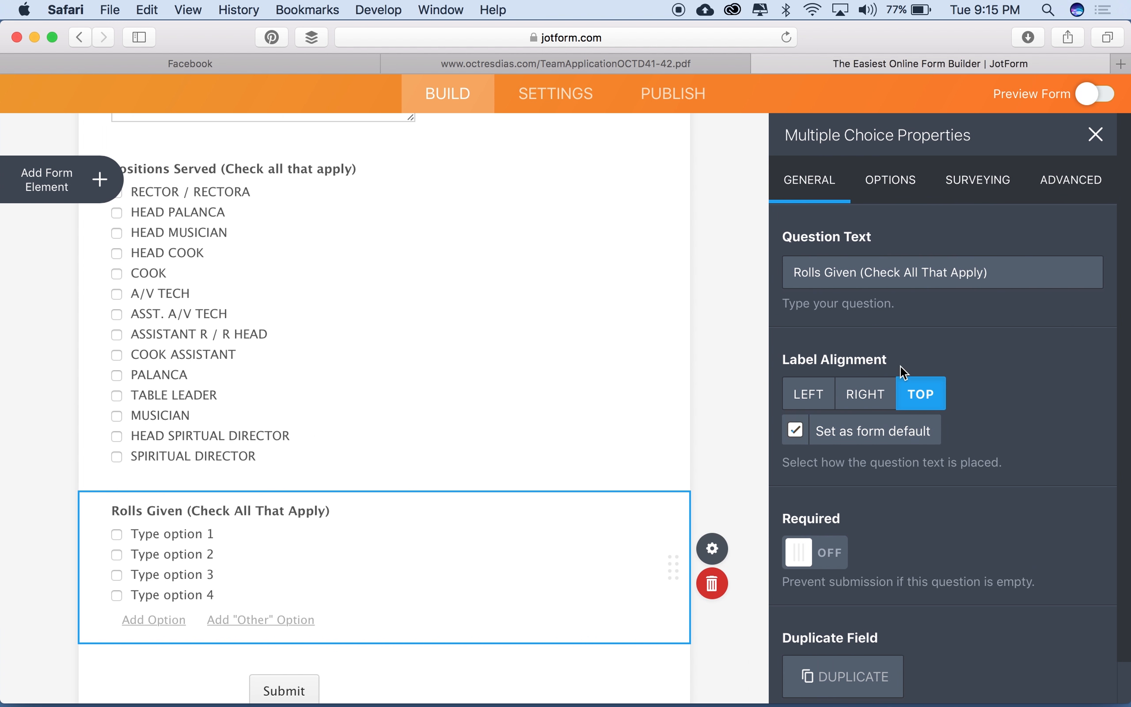
pyautogui.click(893, 184)
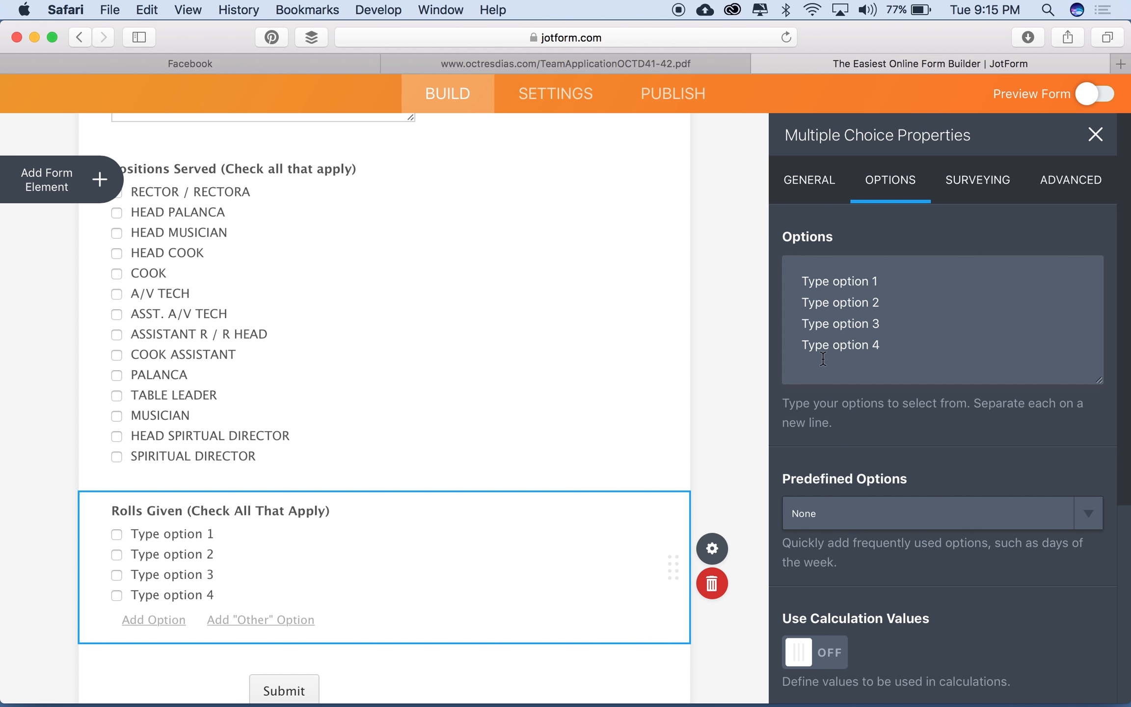
pyautogui.moveTo(822, 363); pyautogui.dragTo(771, 240)
pyautogui.press('BackSpace')
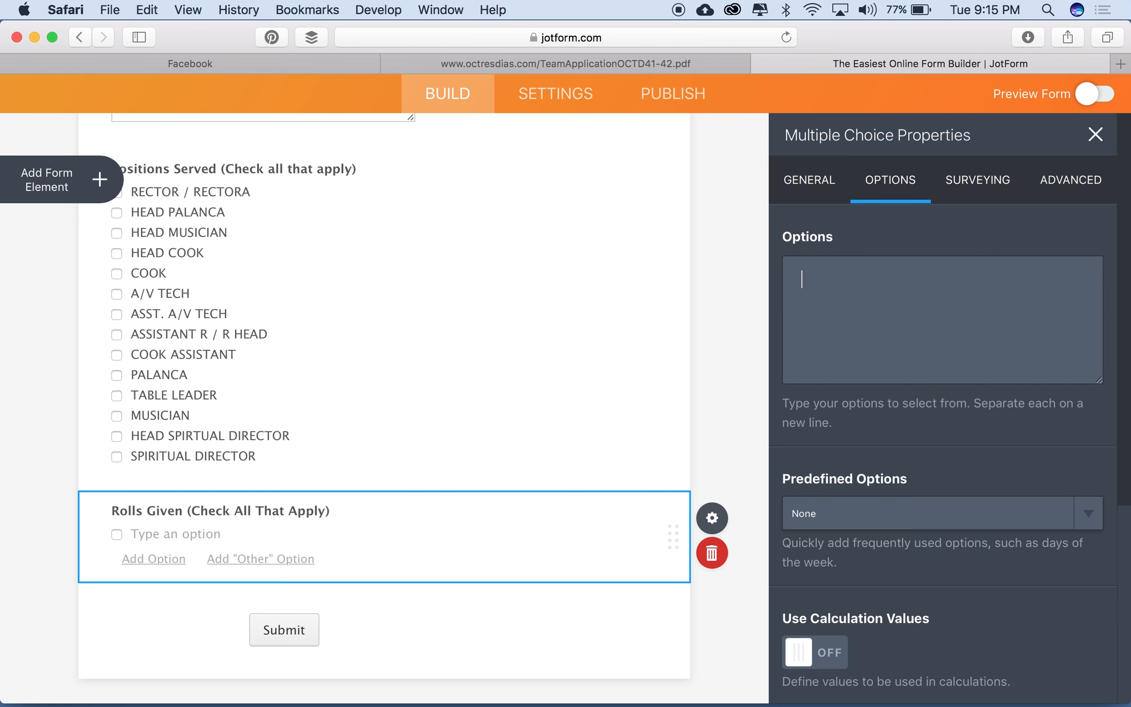
pyautogui.click(942, 270)
pyautogui.press('super+v')
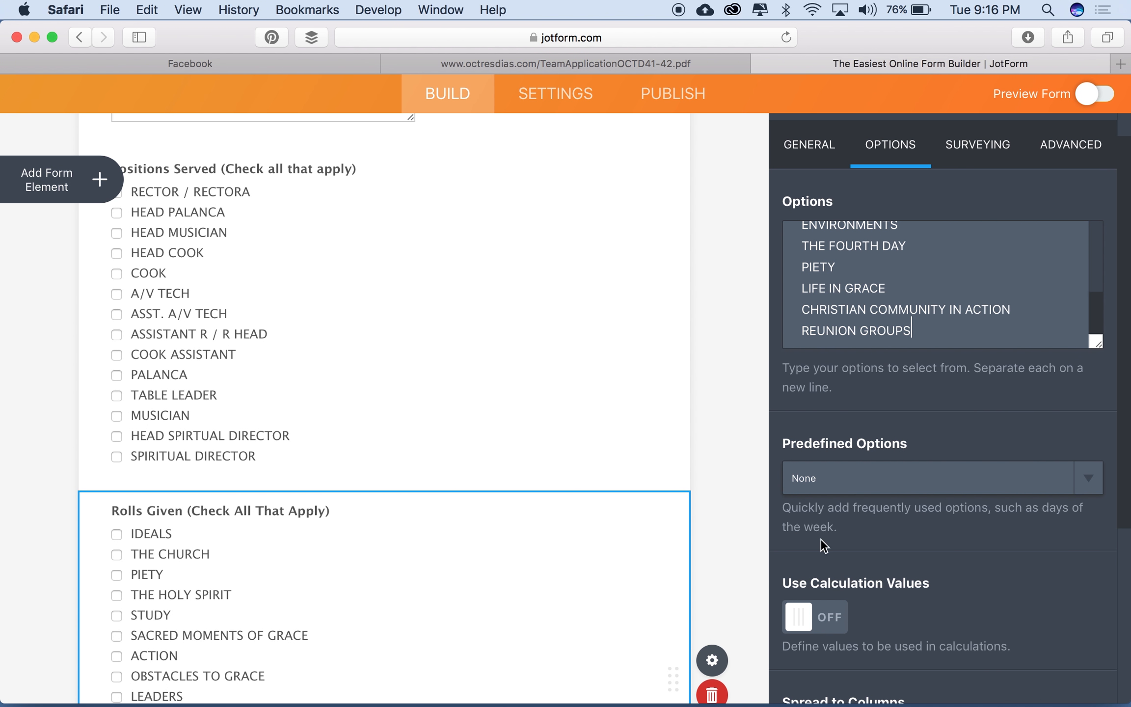
pyautogui.click(722, 336)
pyautogui.scroll(-4, 708, 416)
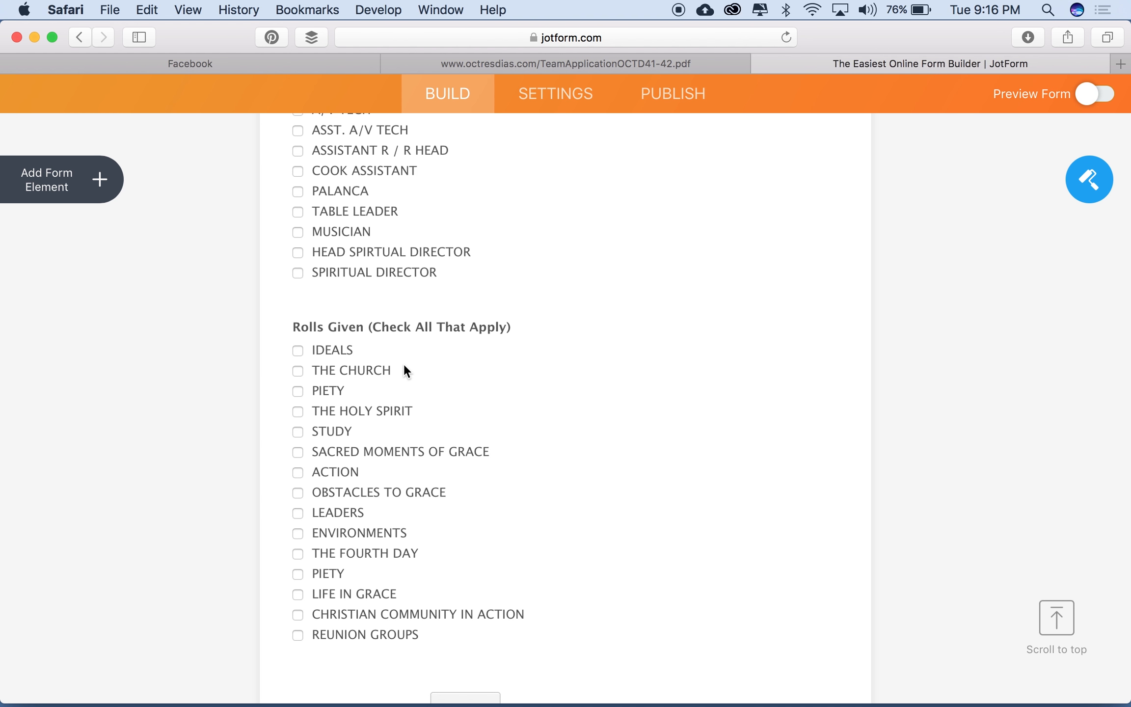
pyautogui.scroll(6, 404, 370)
pyautogui.scroll(-7, 405, 369)
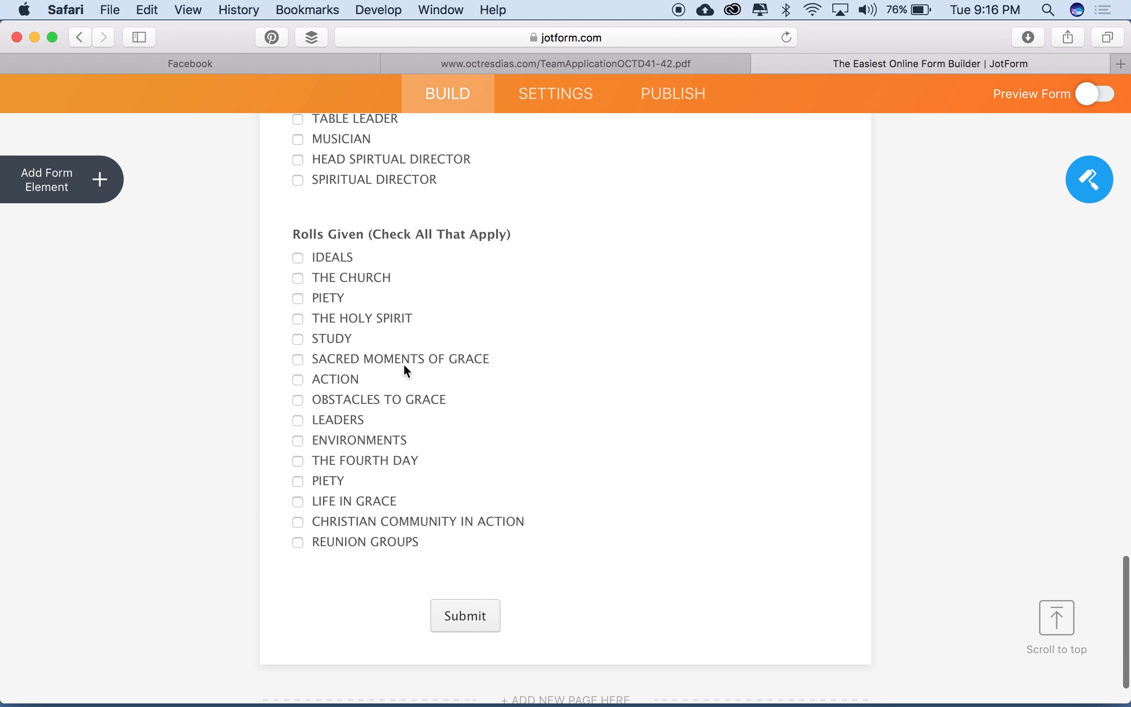
# Step: Switch to the team application PDF and copy the commitment statement beginning "I hereby commit to attend all team meetings"
pyautogui.click(622, 58)
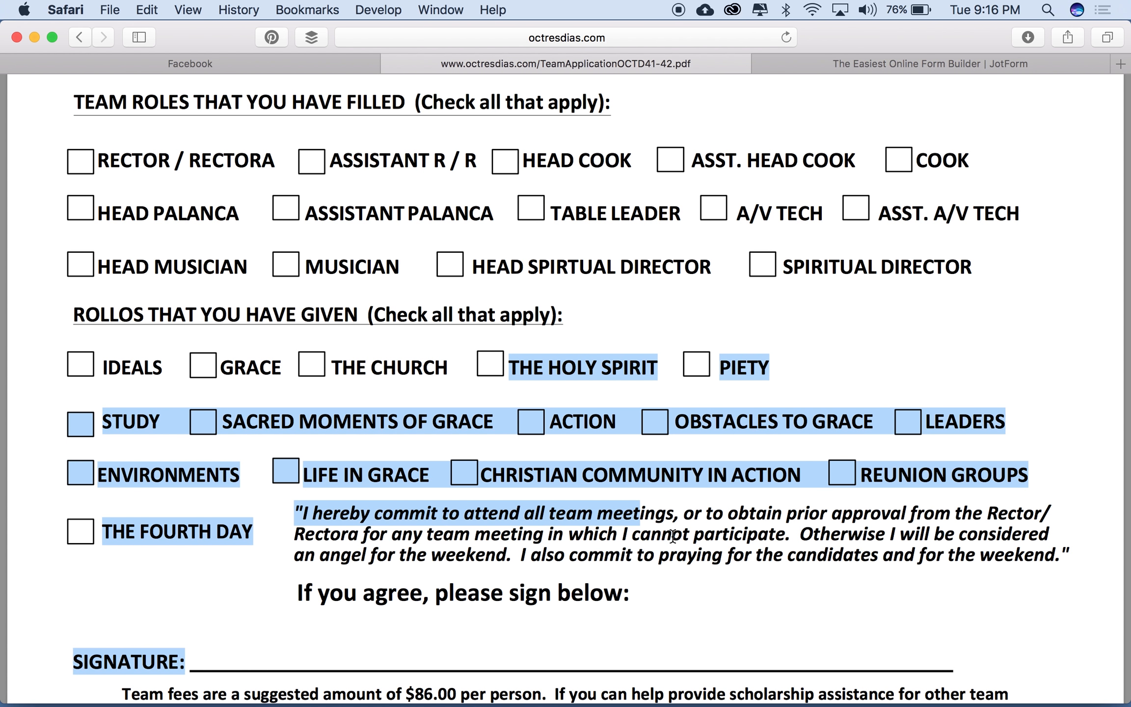
pyautogui.scroll(3, 673, 537)
pyautogui.scroll(-8, 661, 459)
pyautogui.click(646, 421)
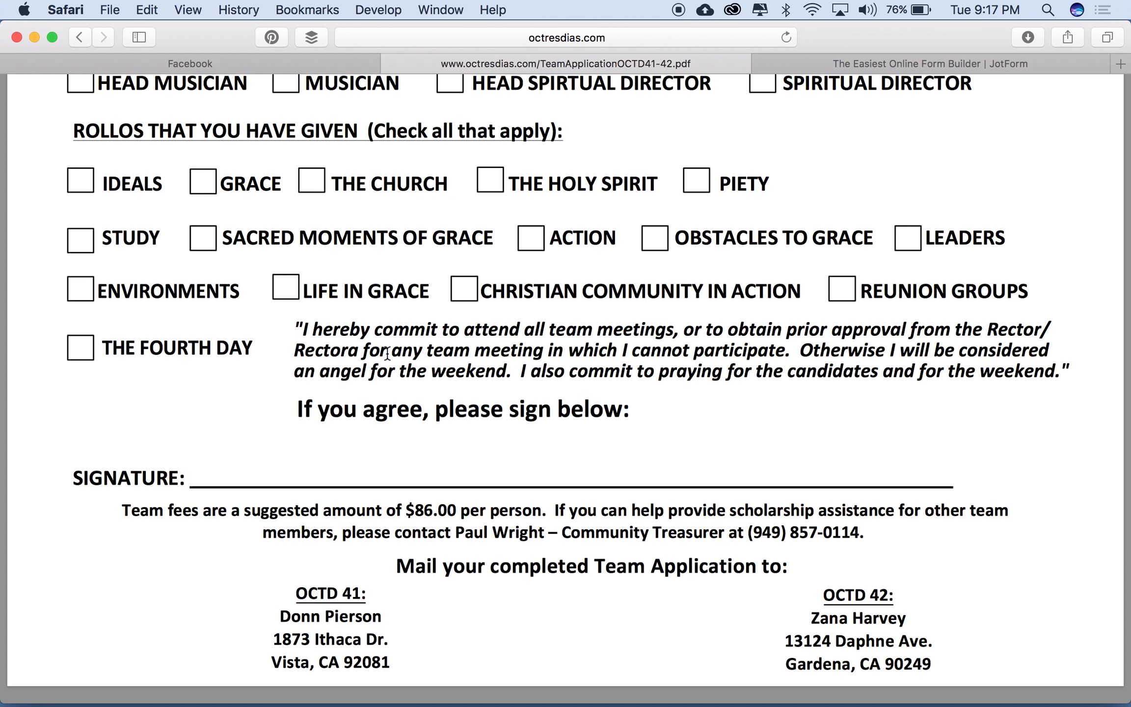
pyautogui.moveTo(300, 329); pyautogui.dragTo(1073, 373)
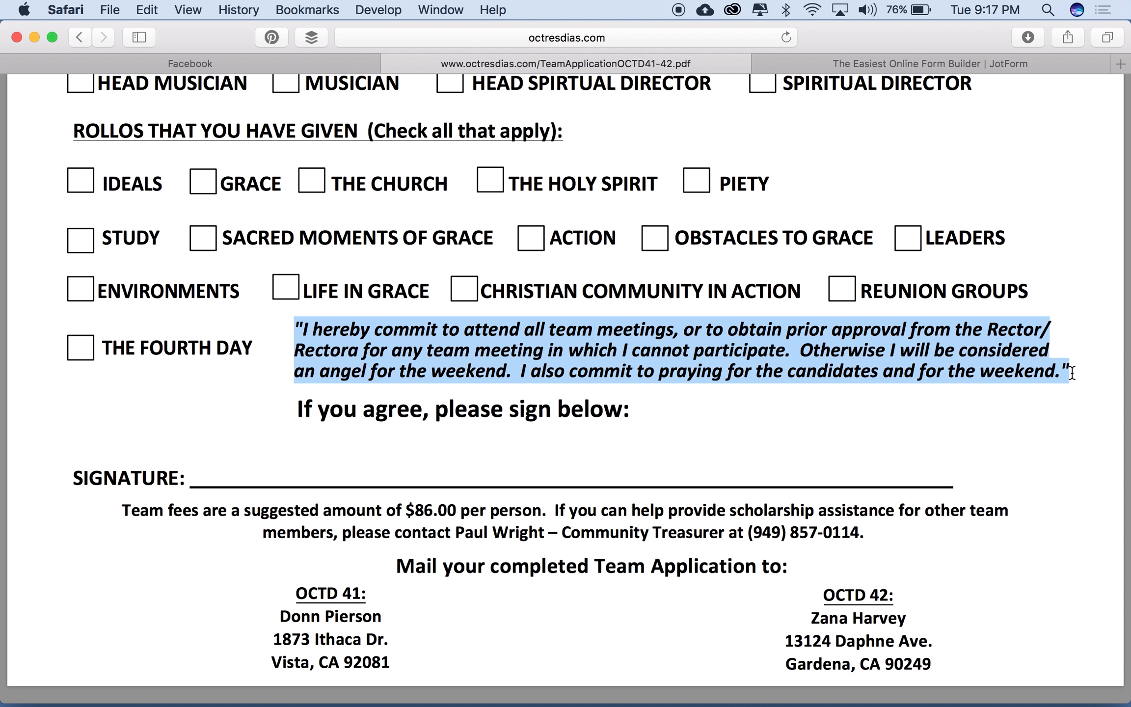
pyautogui.press('super+c')
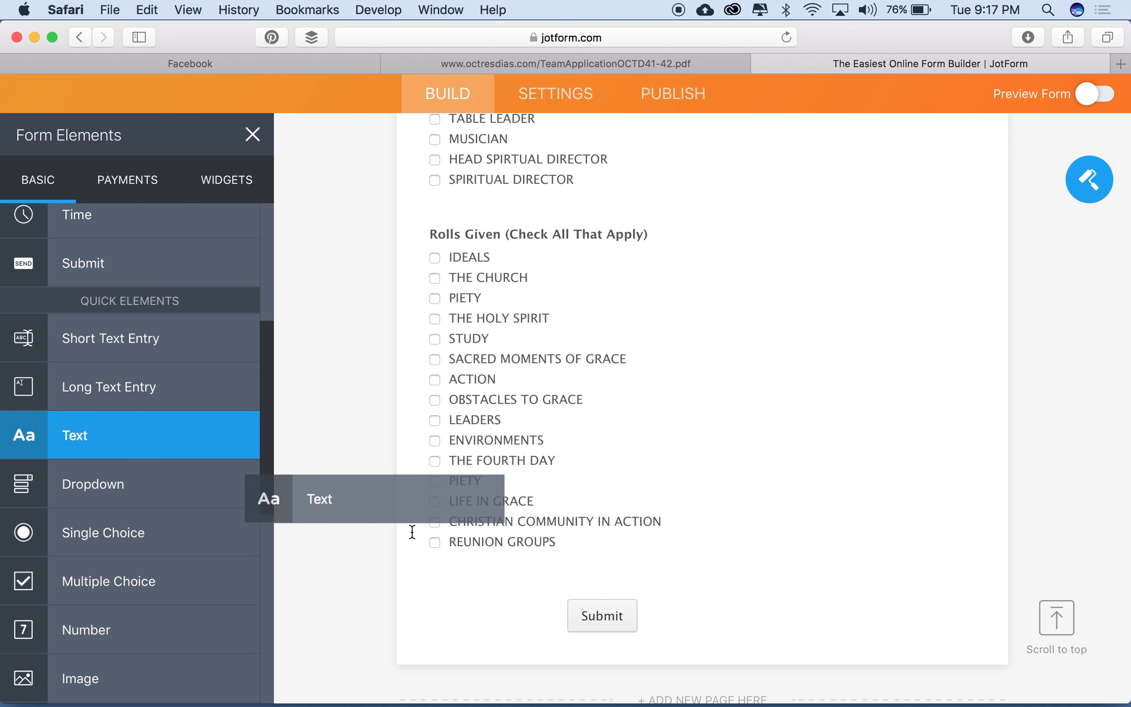
# Step: In the JotForm builder, add a Text element between the rolls question and Submit, and replace its placeholder with the copied commitment statement
pyautogui.moveTo(412, 530); pyautogui.dragTo(516, 565)
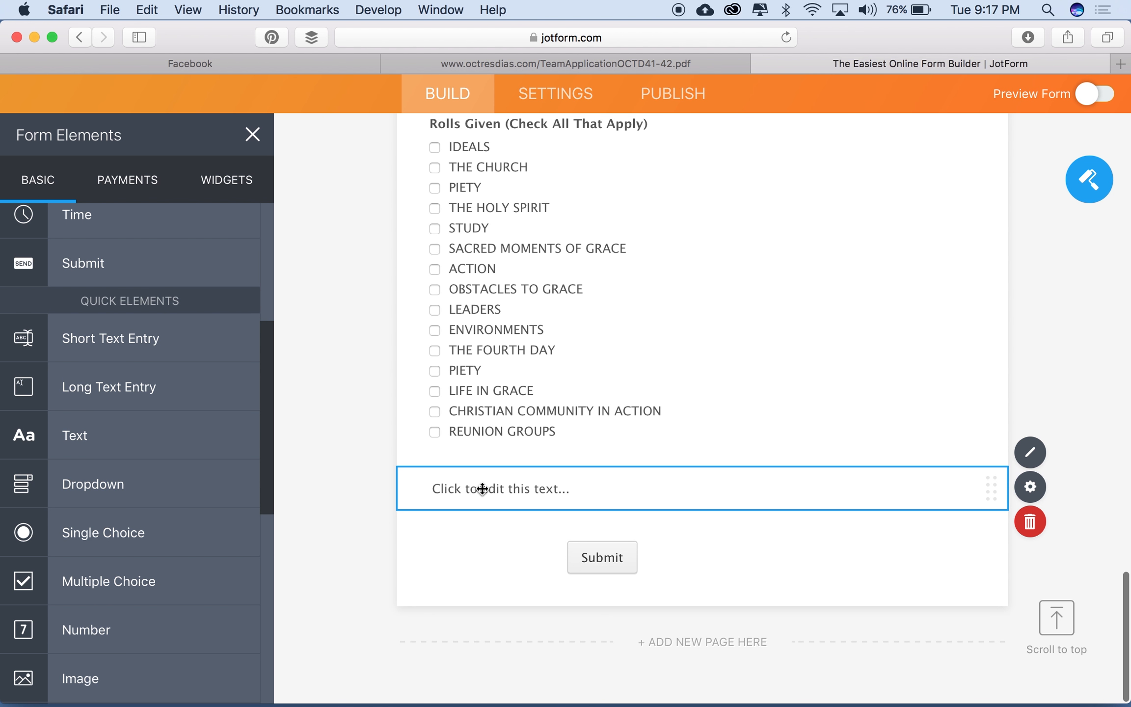
pyautogui.click(484, 489)
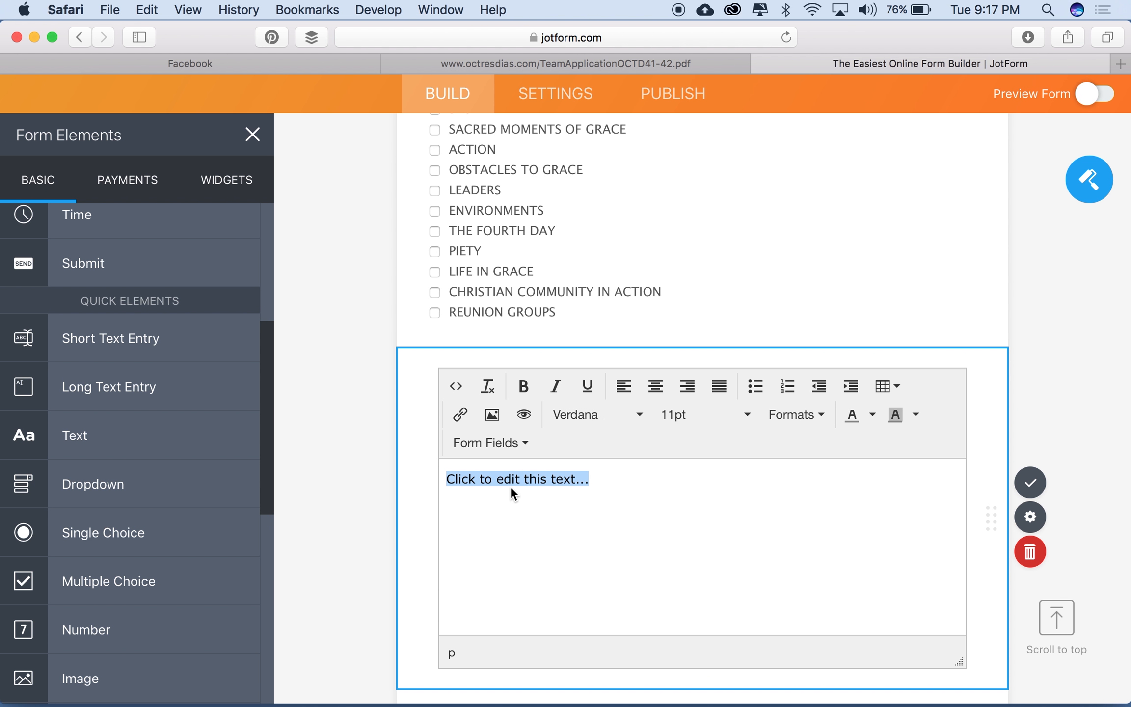
pyautogui.press('super+v')
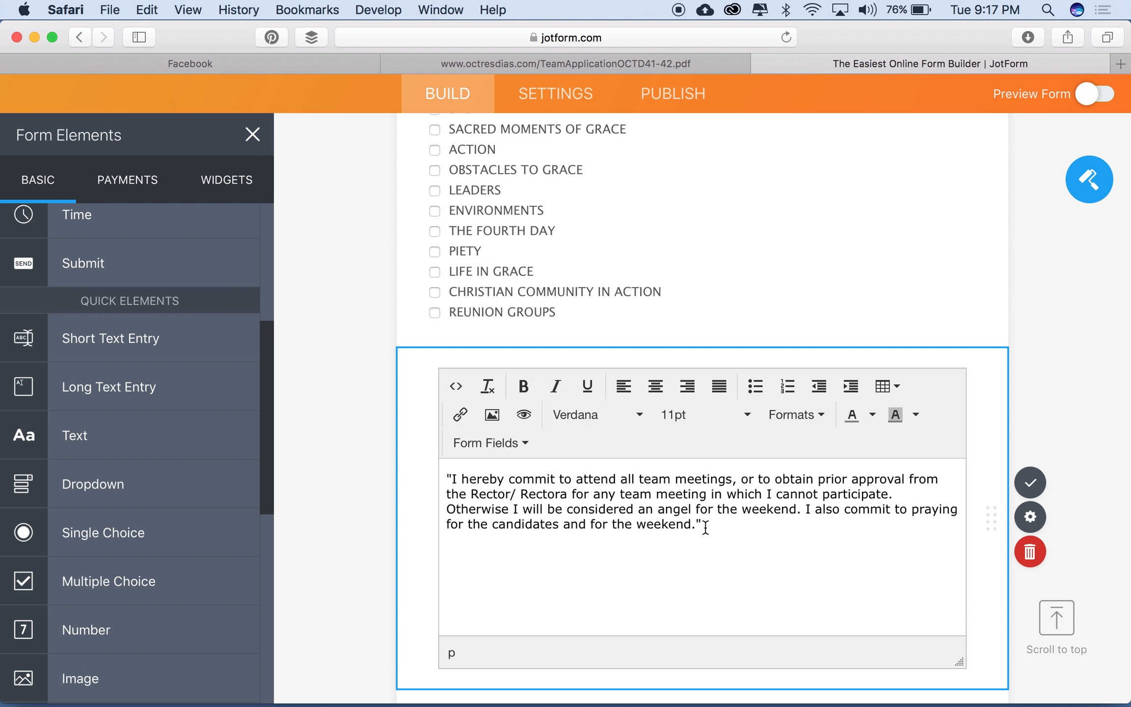
pyautogui.click(1076, 407)
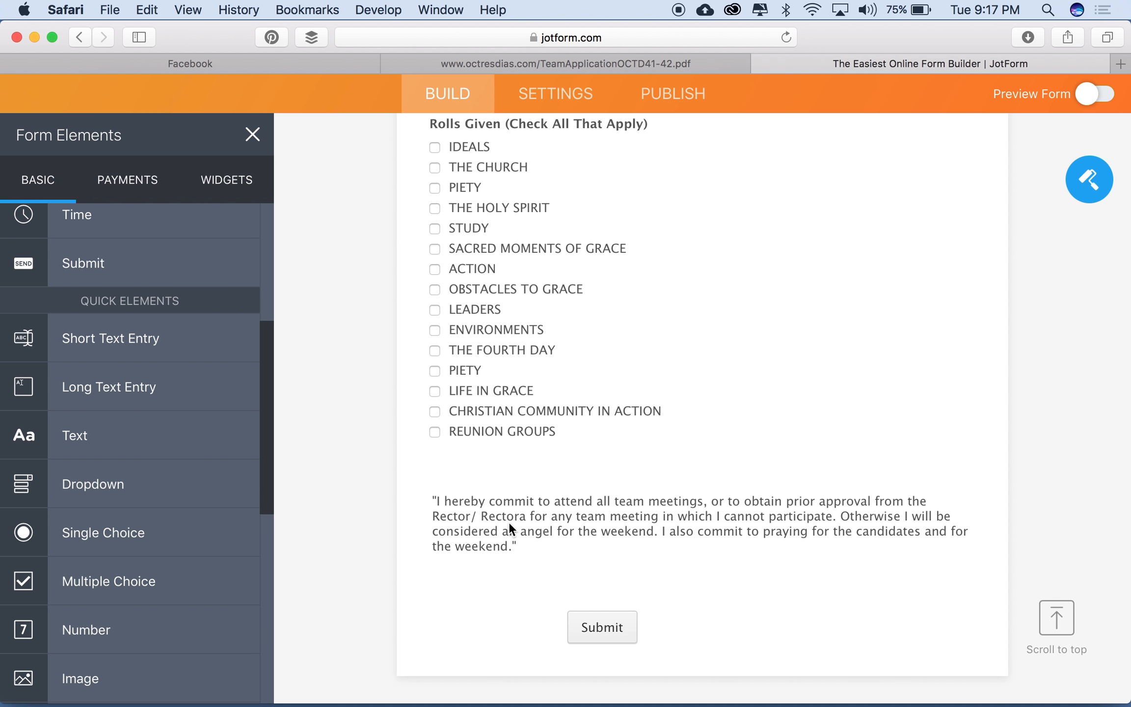
# Step: Add the line "DIGITAL SUBMISSION IS ACCEPTANCE OF TERMS OF SERVICE" as a new paragraph below the commitment statement
pyautogui.doubleClick(537, 518)
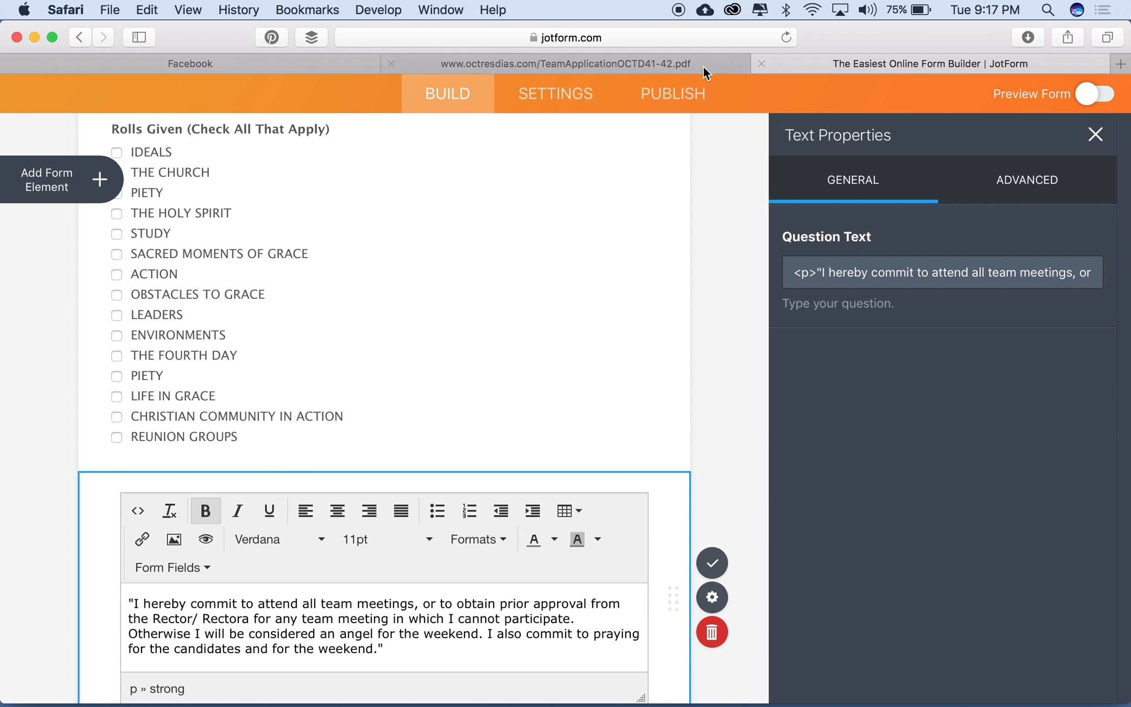
pyautogui.click(589, 633)
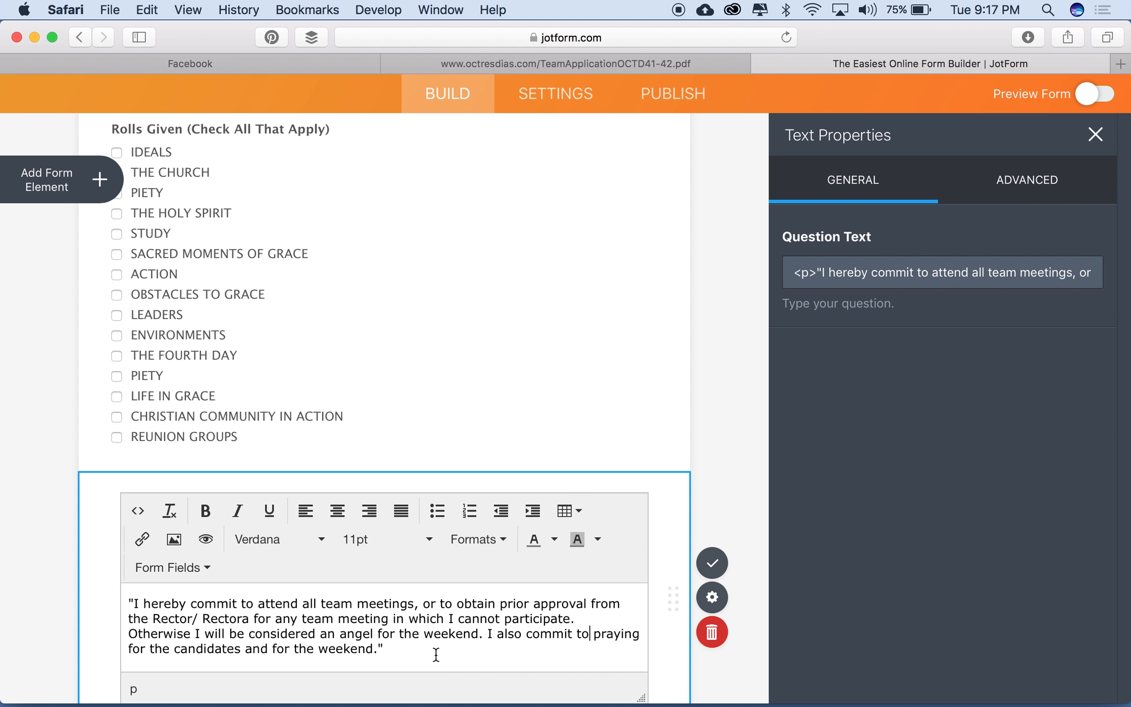
pyautogui.press('Return')
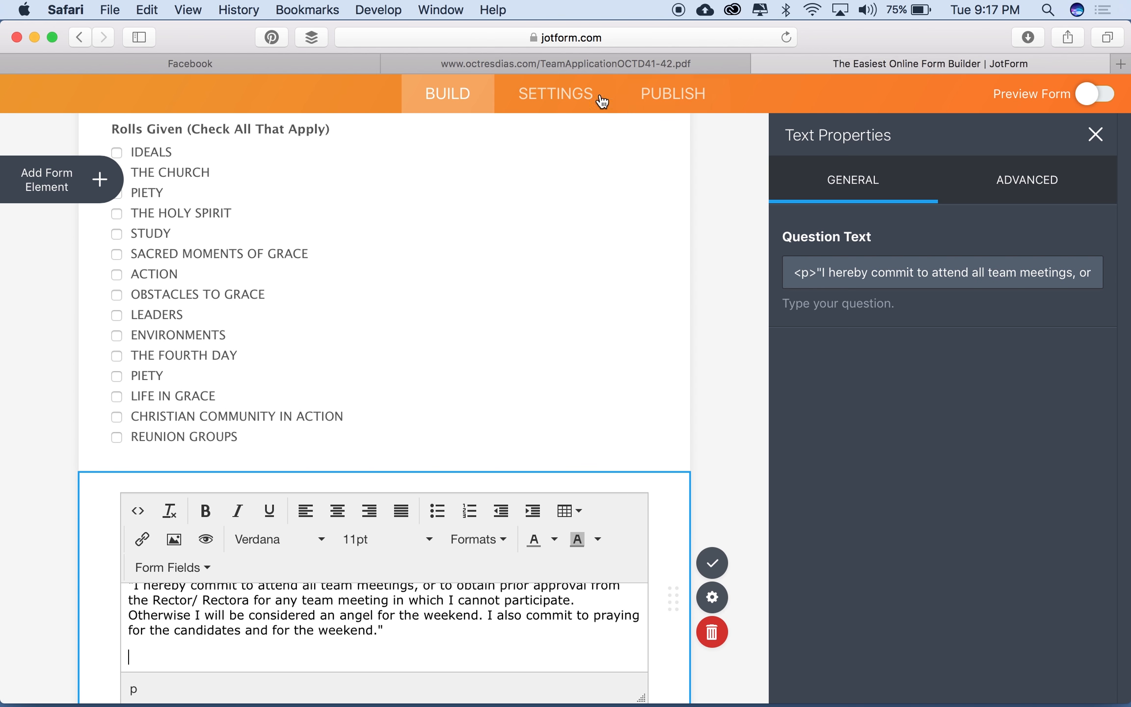
pyautogui.click(591, 67)
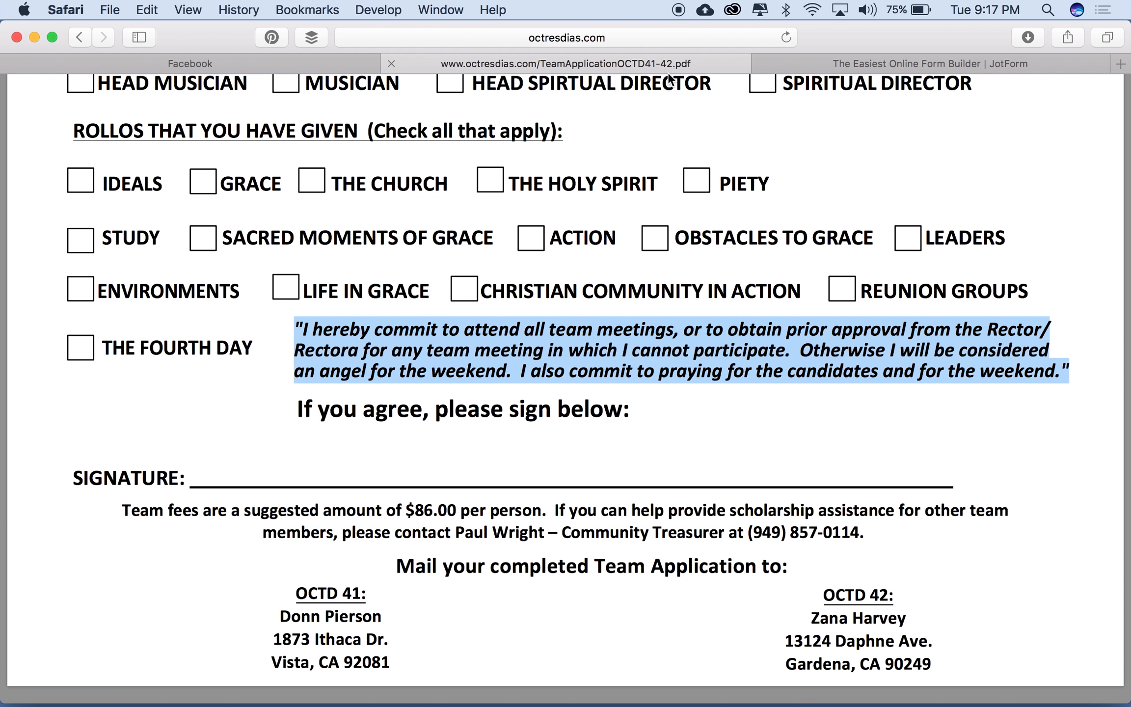
pyautogui.write('N IS ACCE')
pyautogui.write('PTANCE')
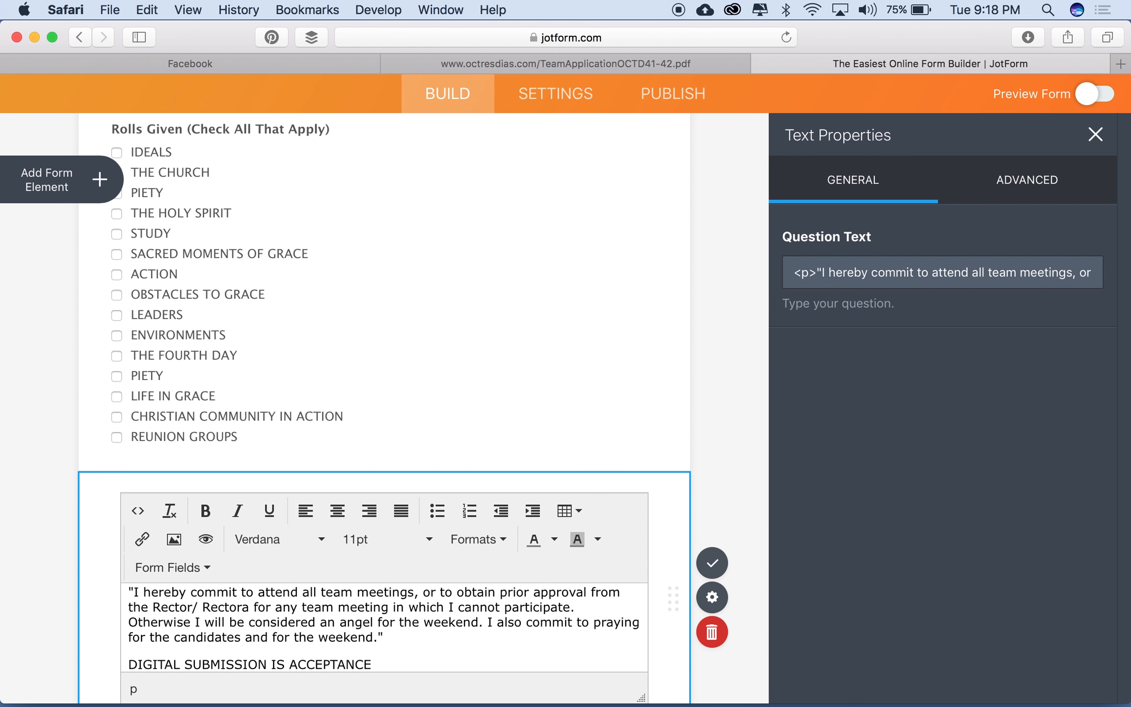
pyautogui.write(' OF TERMS OF SERVICE')
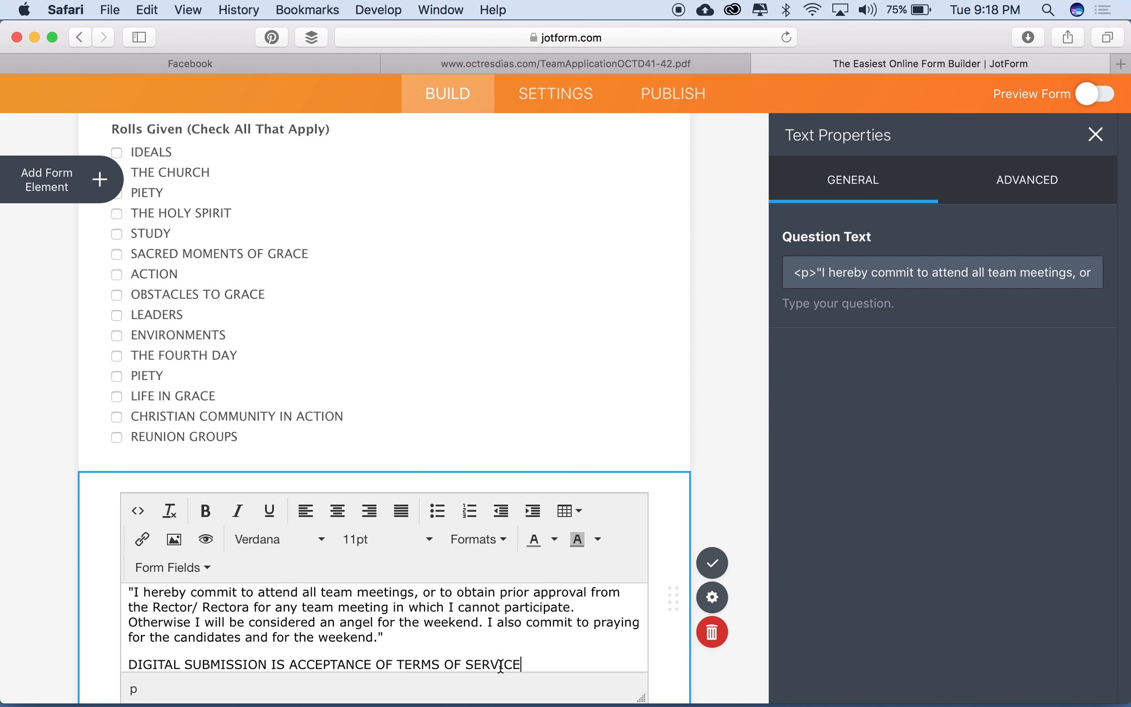
# Step: Make the acceptance line bold and insert FORM so it reads "DIGITAL FORM SUBMISSION IS ACCEPTANCE OF TERMS OF SERVICE"
pyautogui.tripleClick(522, 663)
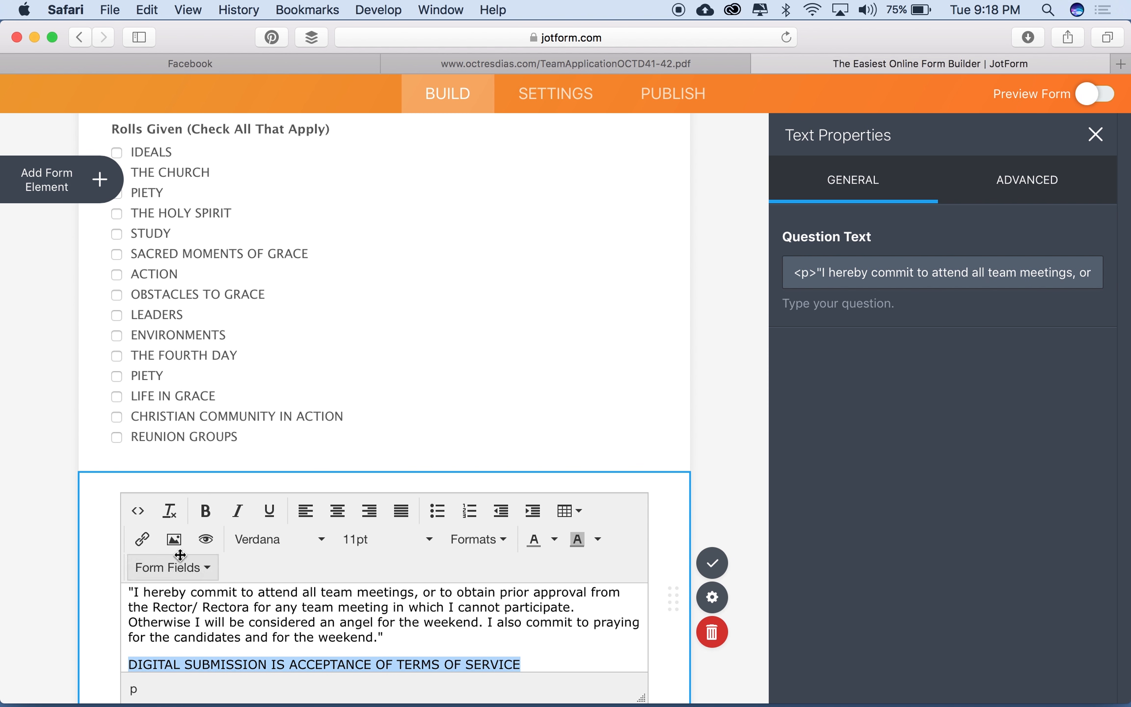
pyautogui.click(205, 512)
pyautogui.click(193, 663)
pyautogui.write('FOM')
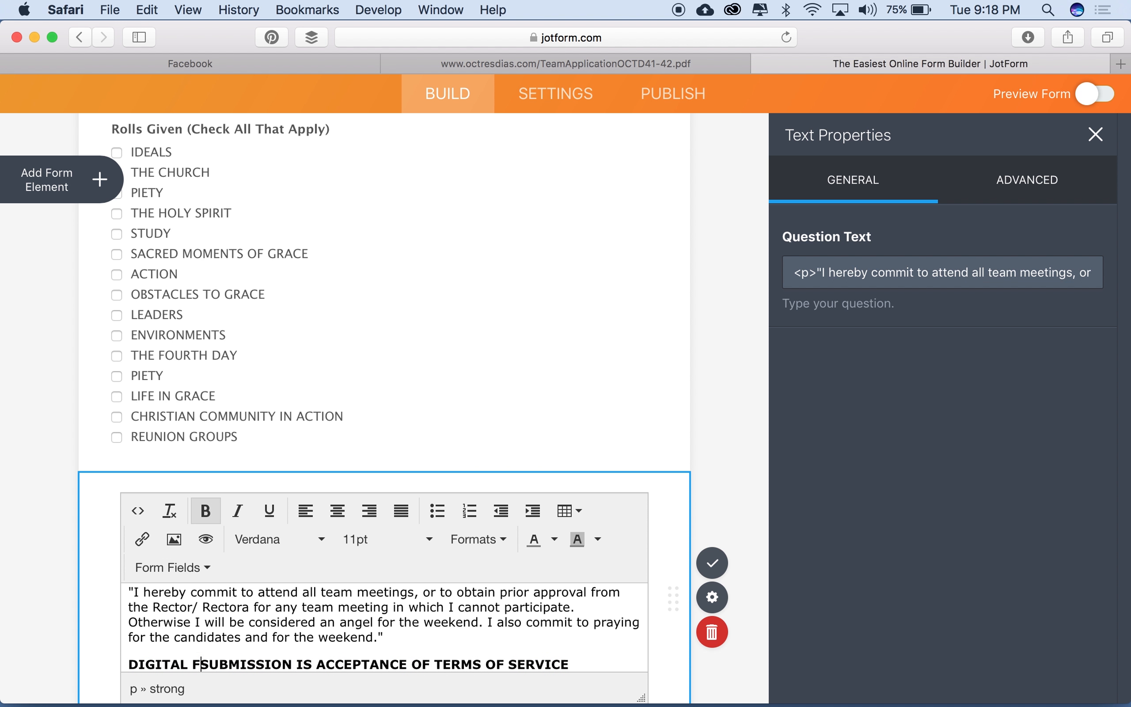
pyautogui.press('BackSpace')
pyautogui.write('RM')
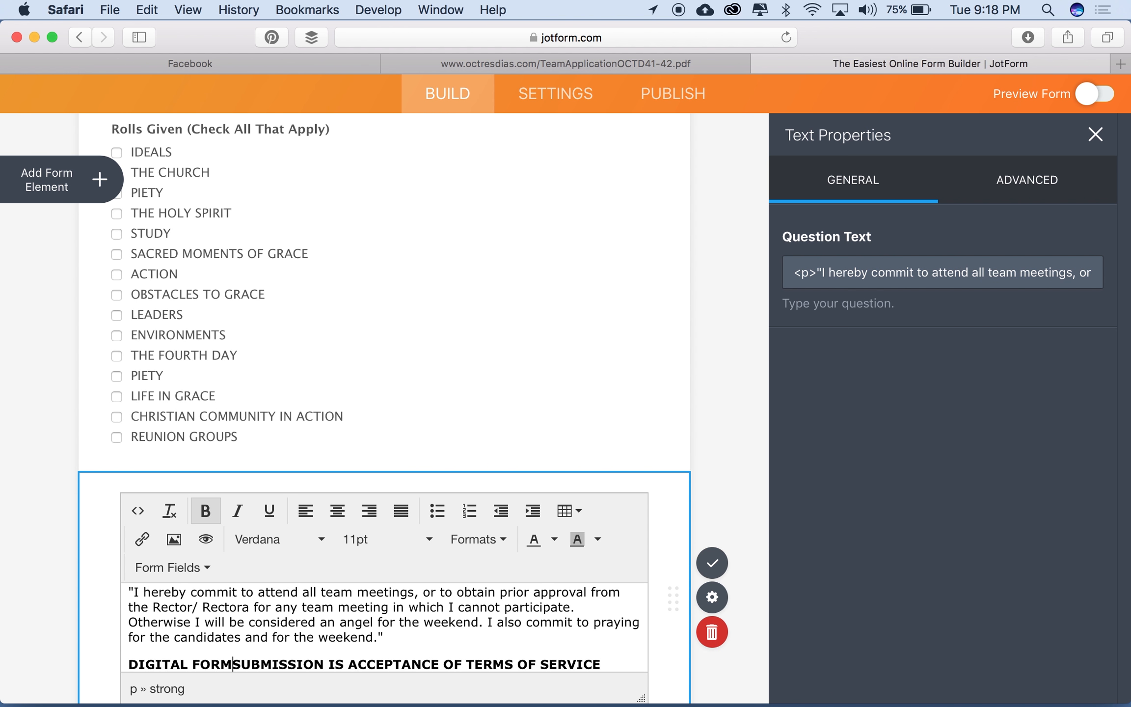
pyautogui.click(42, 628)
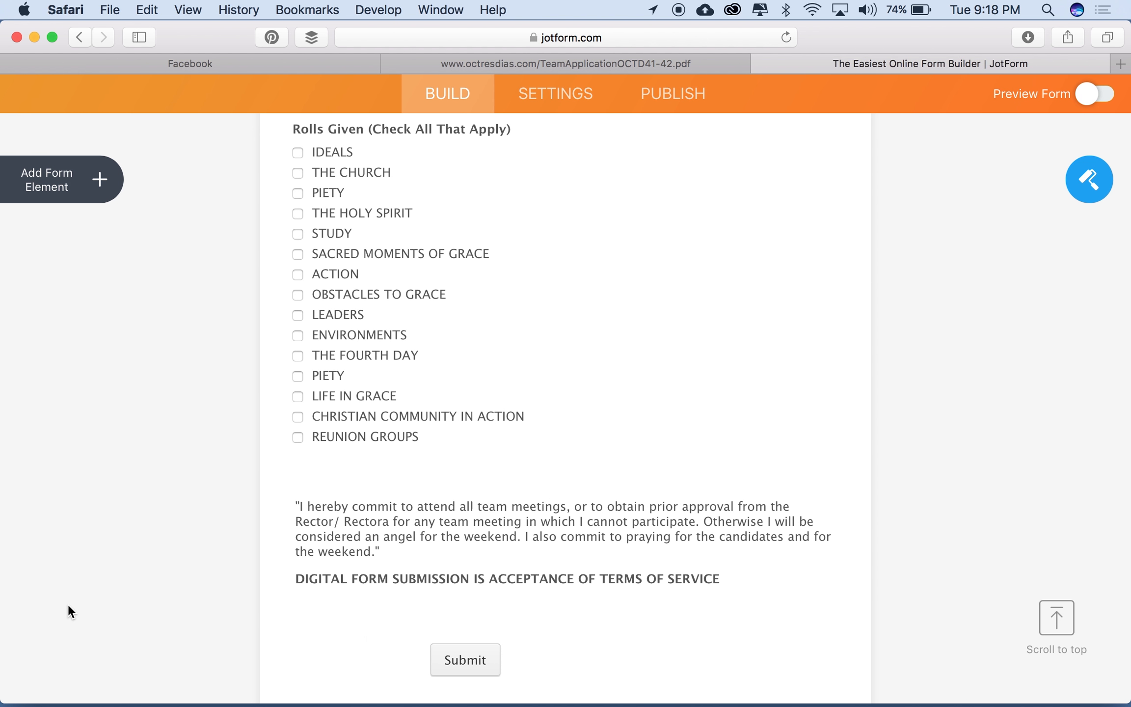
# Step: Copy the paragraph about the suggested $86.00 team fees and scholarship assistance from the PDF and return to the form builder
pyautogui.click(633, 69)
pyautogui.moveTo(865, 534); pyautogui.dragTo(118, 509)
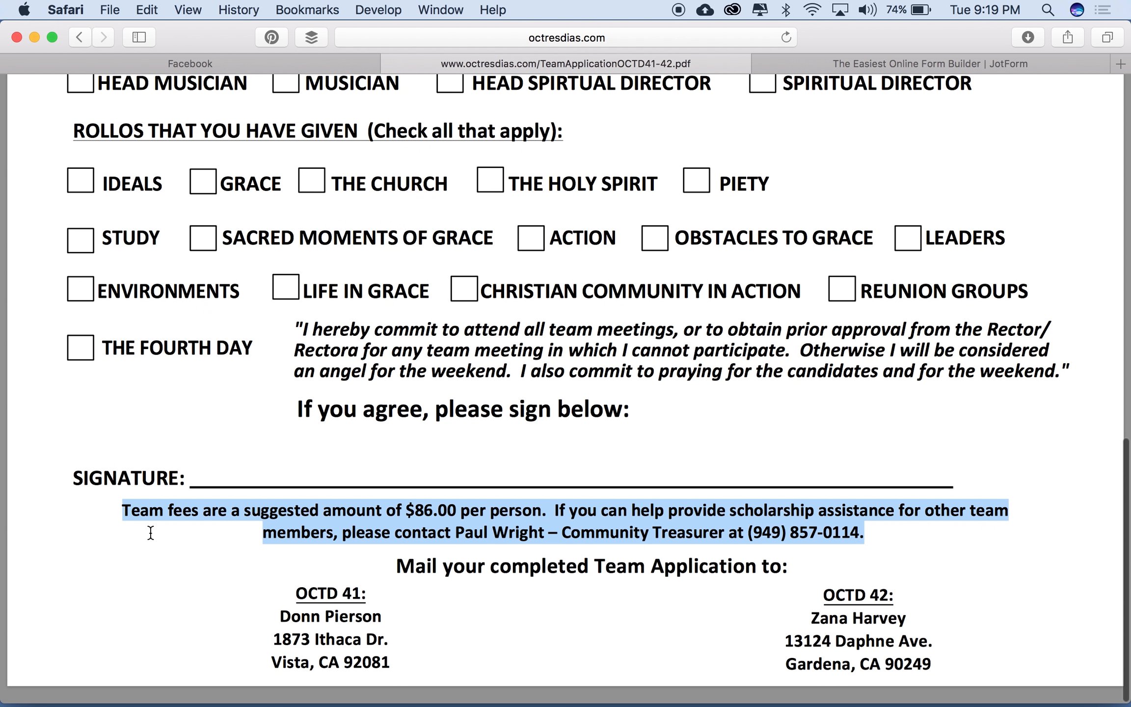
pyautogui.press('super+c')
pyautogui.click(861, 64)
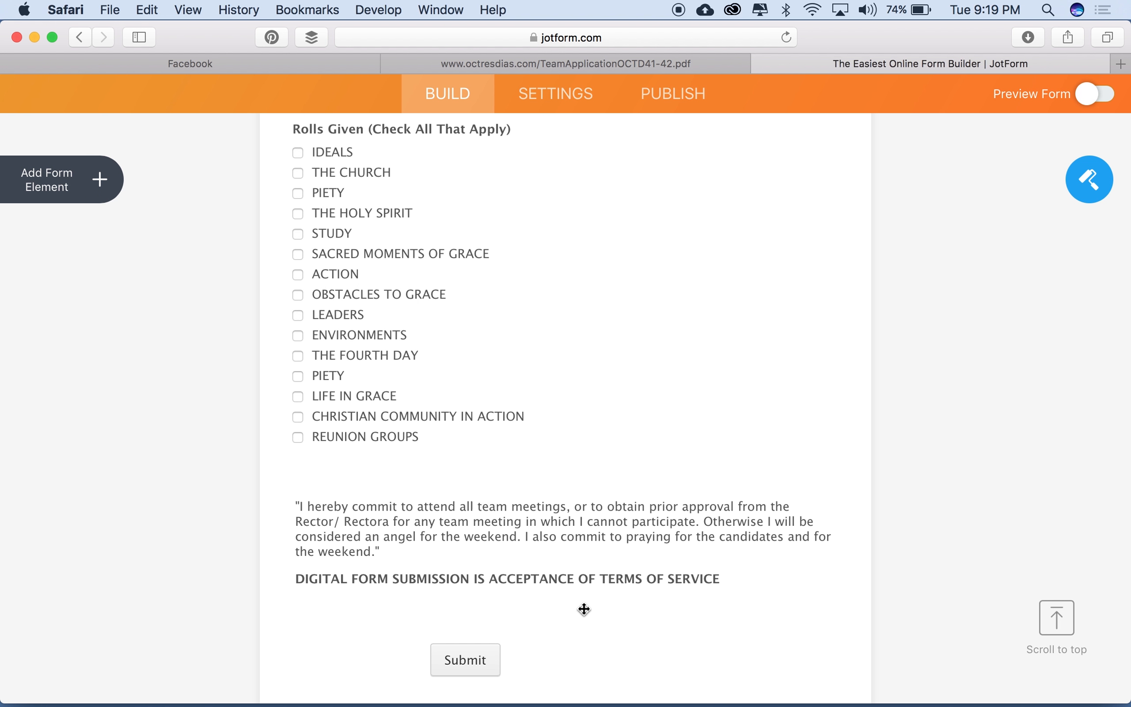
# Step: Paste the copied team fees paragraph on a new line below the bold acceptance line in the commitment text
pyautogui.click(576, 585)
pyautogui.click(576, 585)
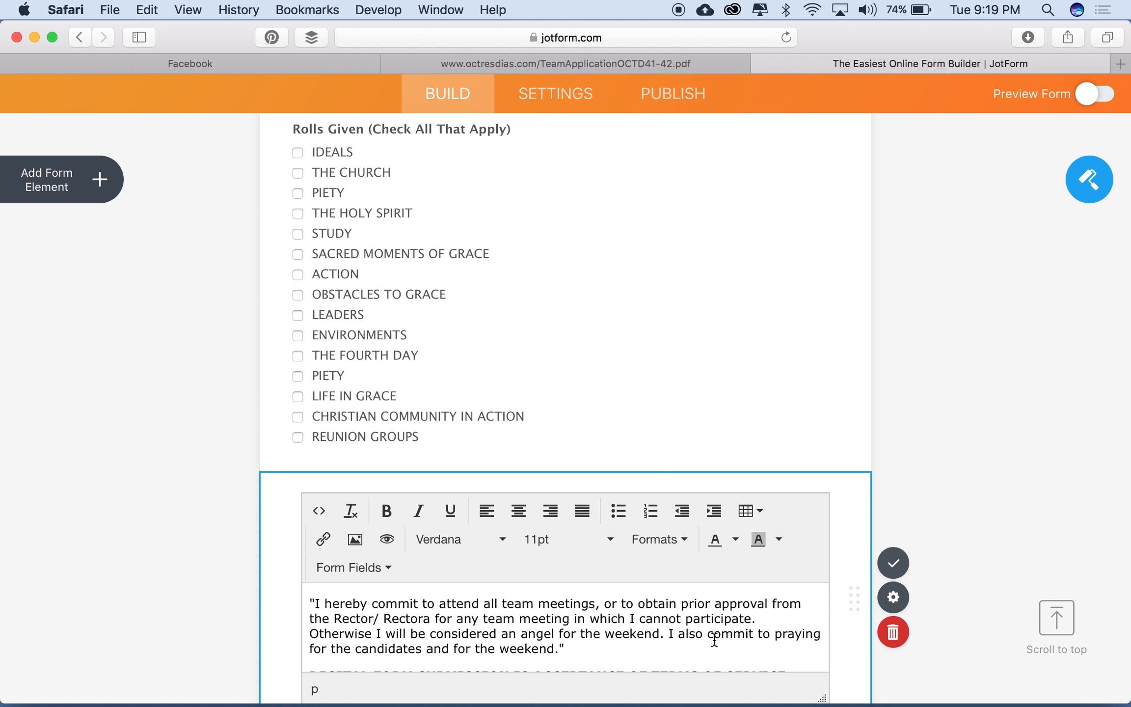
pyautogui.scroll(-2, 660, 614)
pyautogui.click(798, 656)
pyautogui.press('Return')
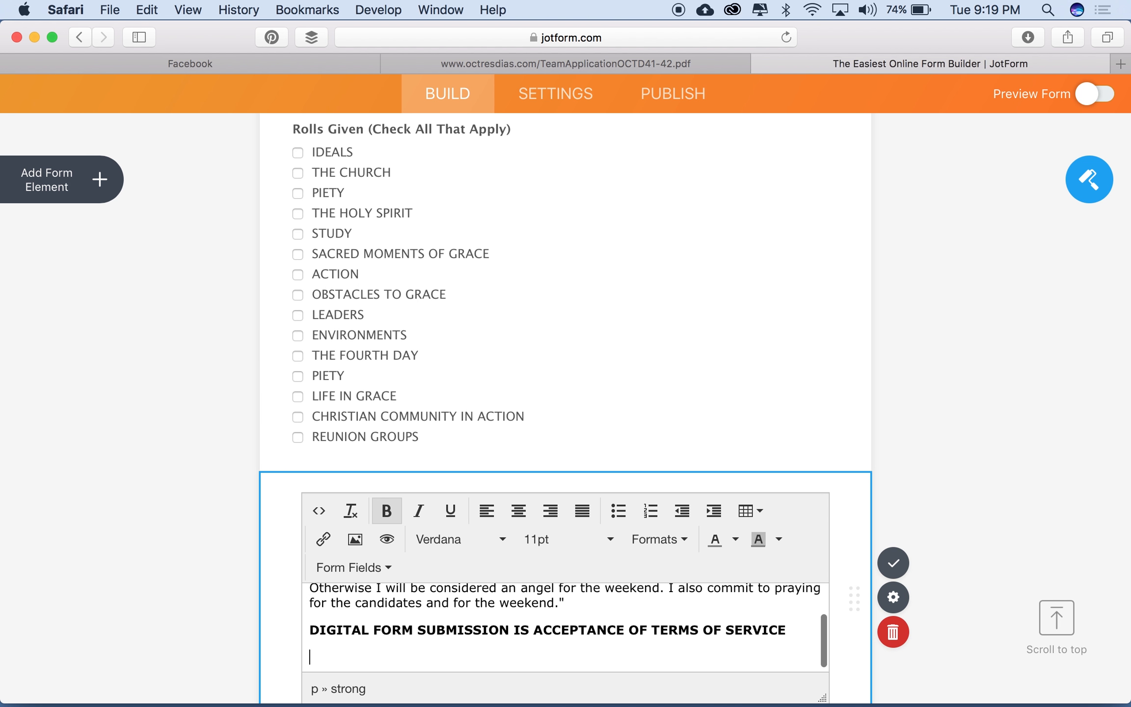
pyautogui.press('super+v')
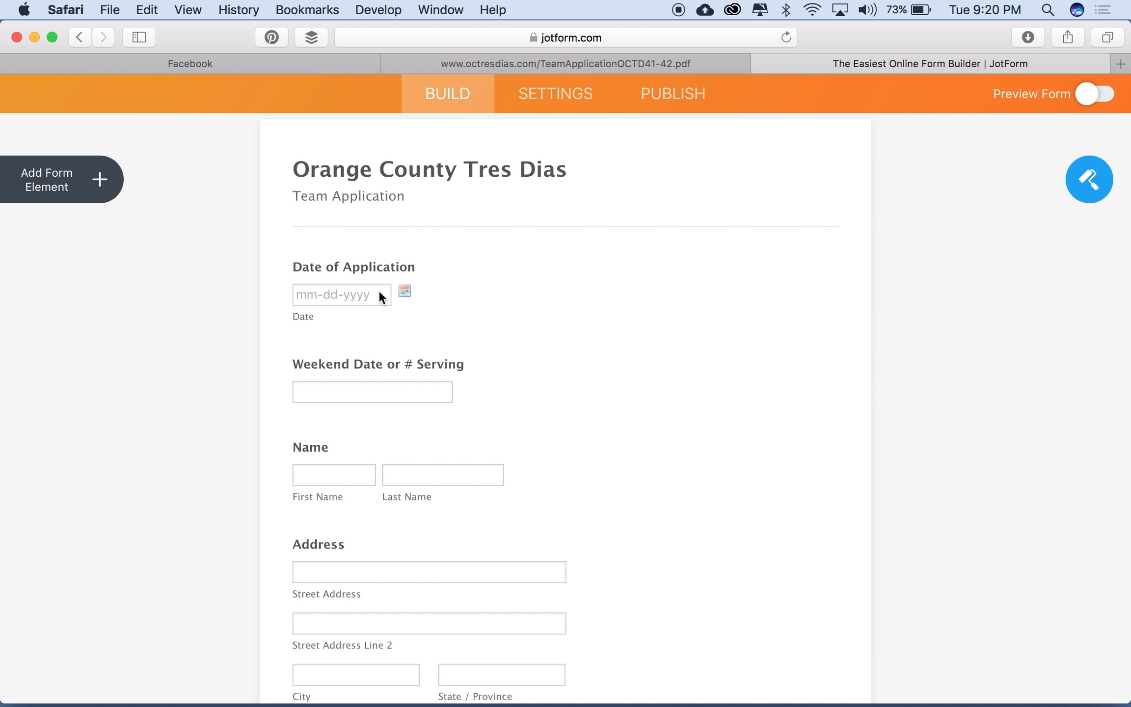
# Step: Make the "Date of Application" and "Weekend Date or # Serving" fields required
pyautogui.click(375, 282)
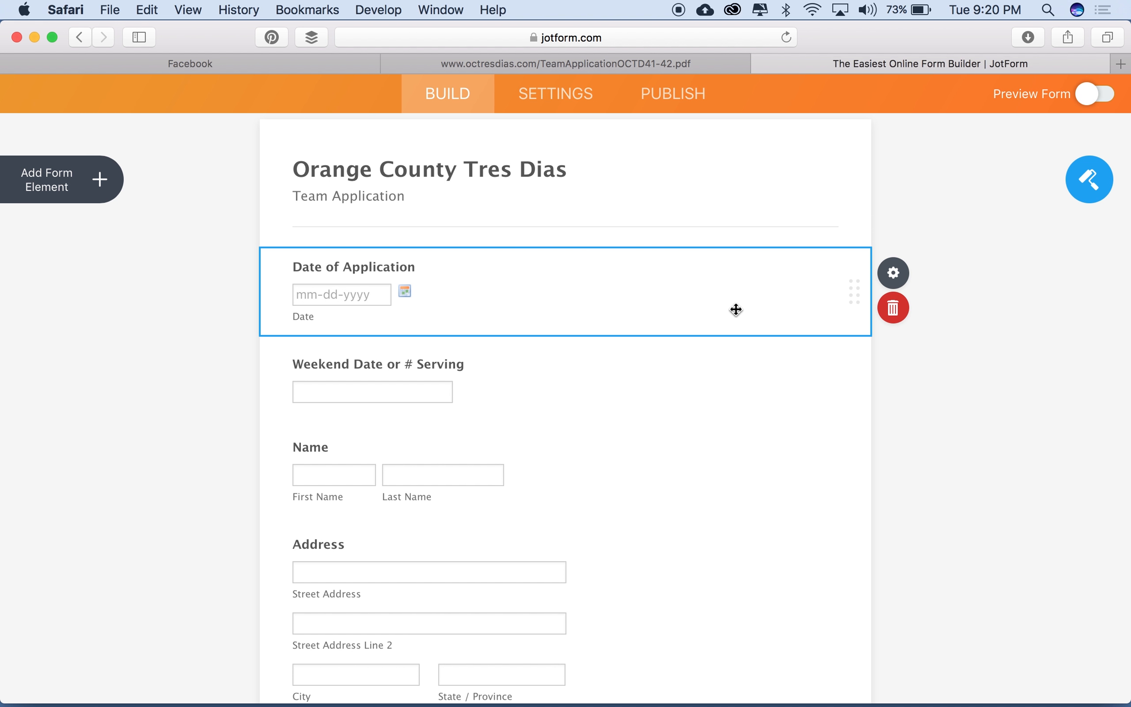
pyautogui.click(895, 277)
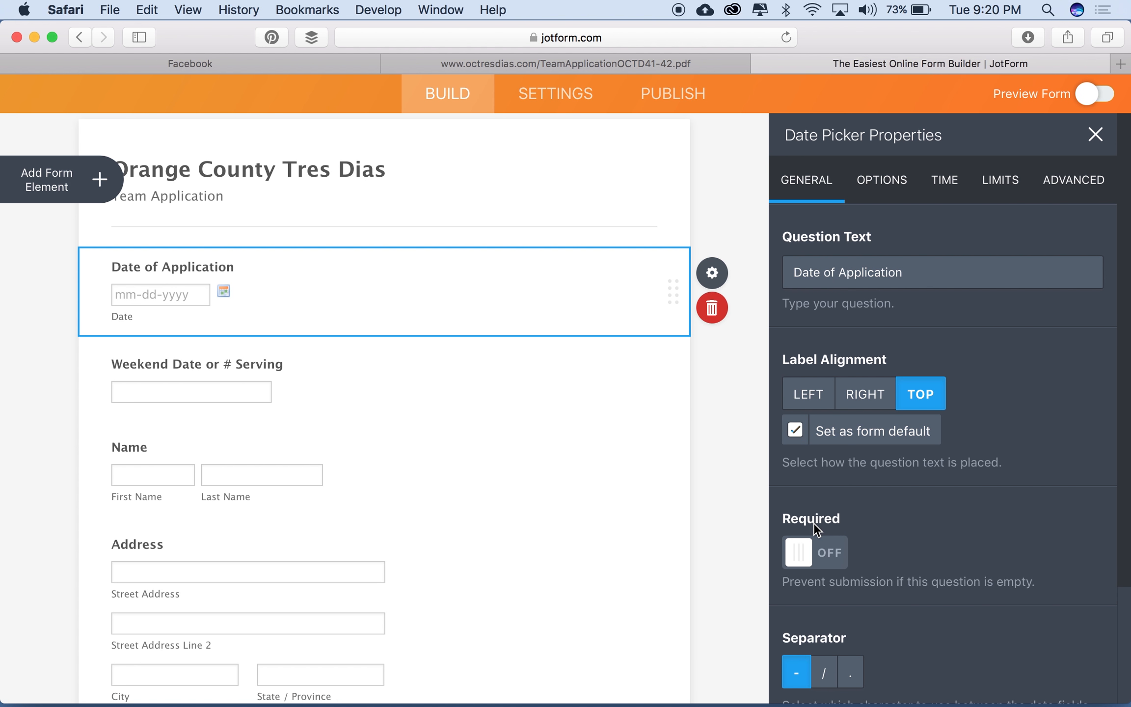
pyautogui.click(800, 553)
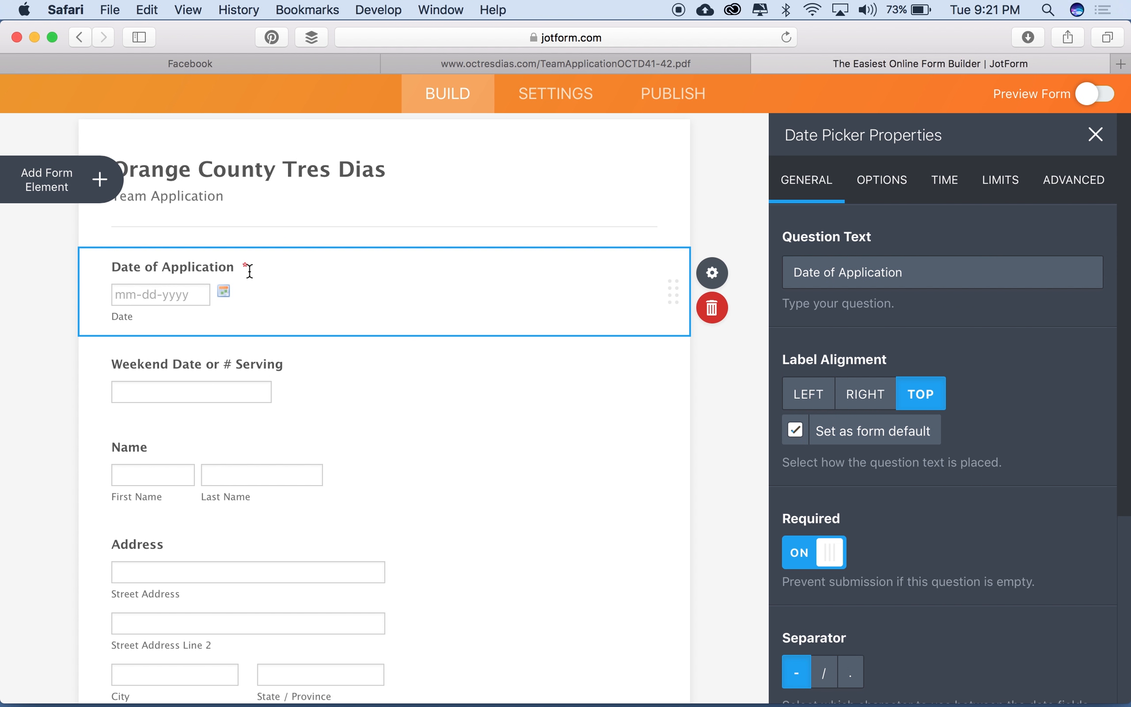
pyautogui.click(254, 391)
pyautogui.click(801, 551)
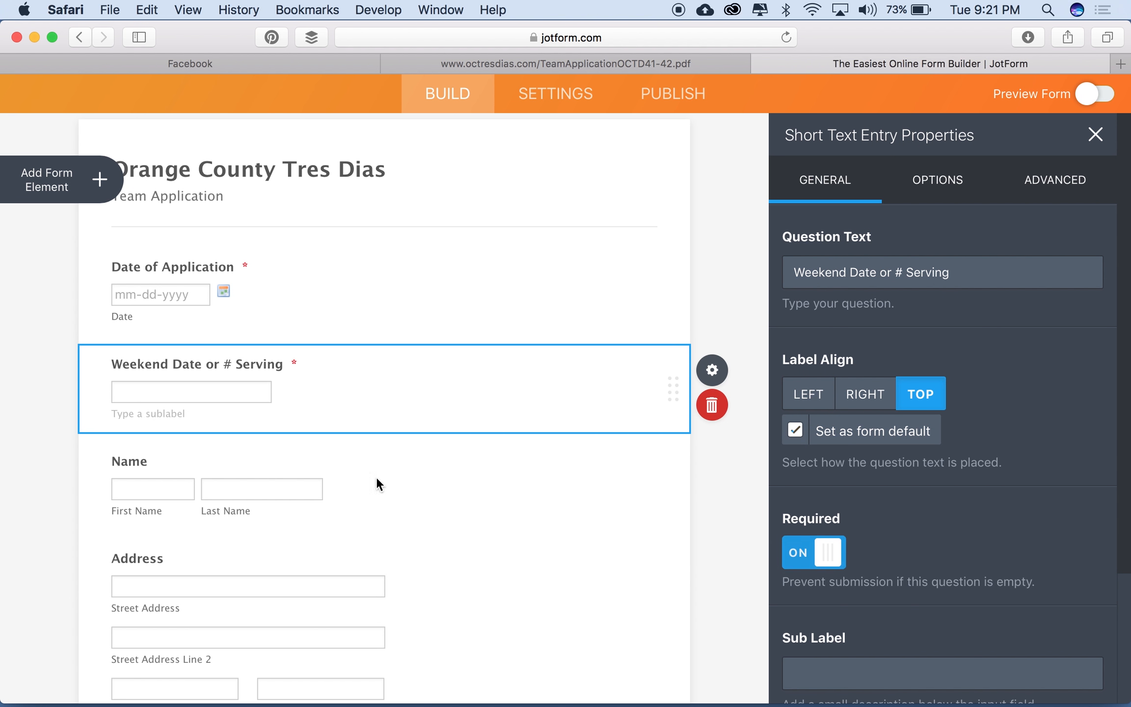
# Step: Make the Name and Address fields required
pyautogui.click(189, 481)
pyautogui.click(815, 554)
pyautogui.scroll(-4, 530, 583)
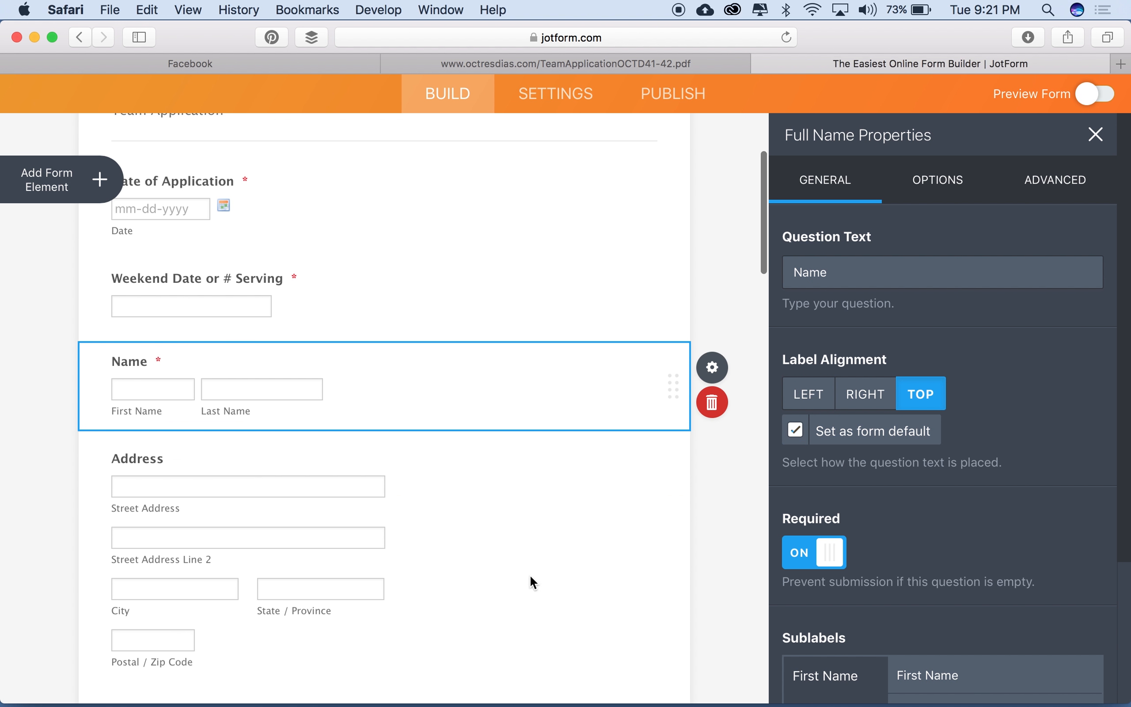
pyautogui.click(368, 457)
pyautogui.click(826, 556)
# Step: Make the Home Phone Number, Cell Phone Number, Email, Home Church and Home Church City fields required
pyautogui.scroll(-5, 550, 469)
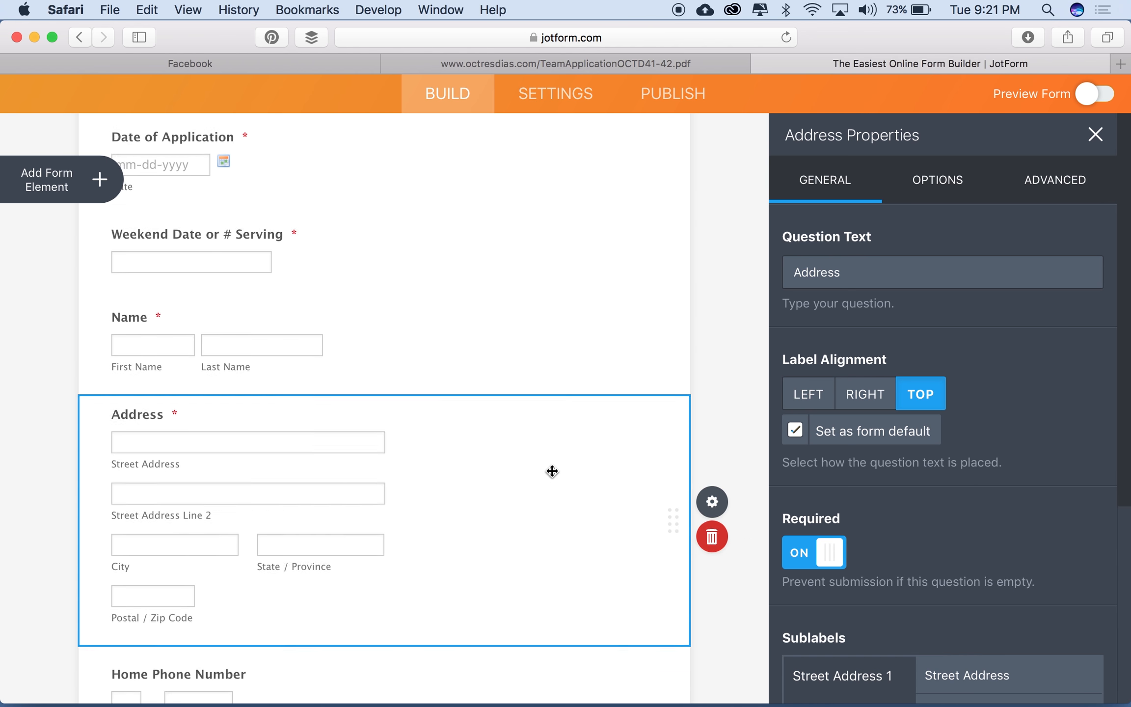
pyautogui.click(219, 475)
pyautogui.click(818, 553)
pyautogui.scroll(-3, 540, 577)
pyautogui.click(541, 466)
pyautogui.click(818, 554)
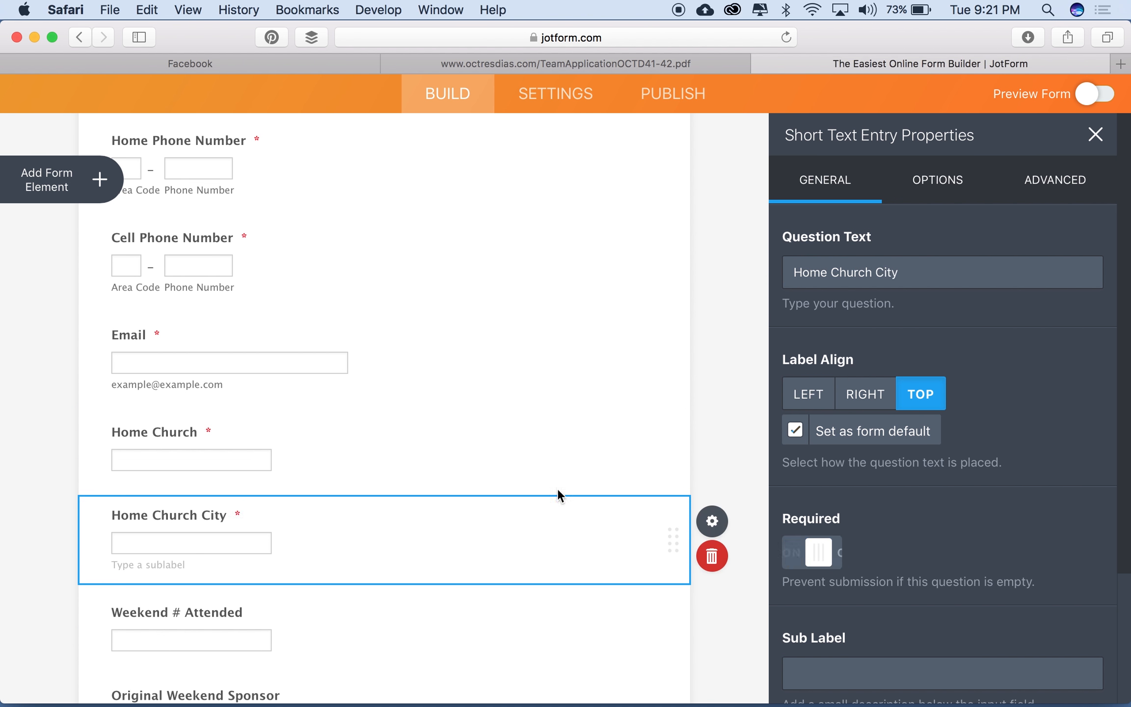
# Step: Make the remaining fields from "Weekend # Attended" through the Positions Served and Rolls Given checklists required, and close the field properties
pyautogui.scroll(-8, 558, 491)
pyautogui.scroll(-15, 540, 467)
pyautogui.click(488, 418)
pyautogui.scroll(10, 488, 419)
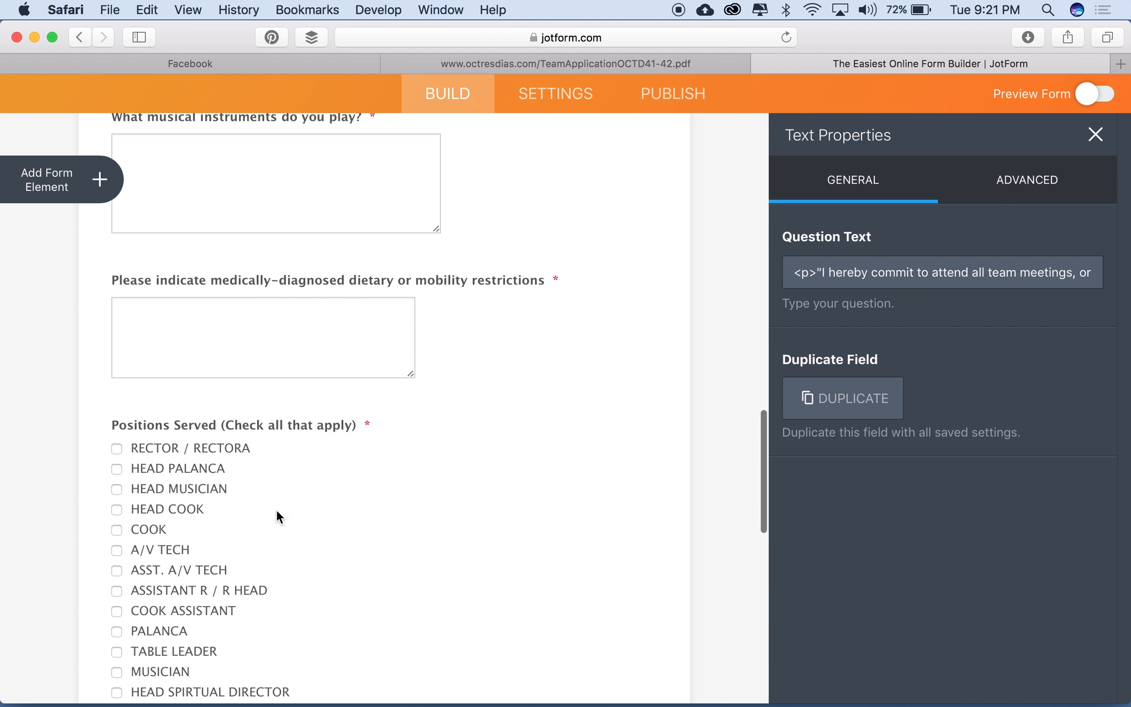
pyautogui.click(240, 511)
pyautogui.scroll(15, 417, 493)
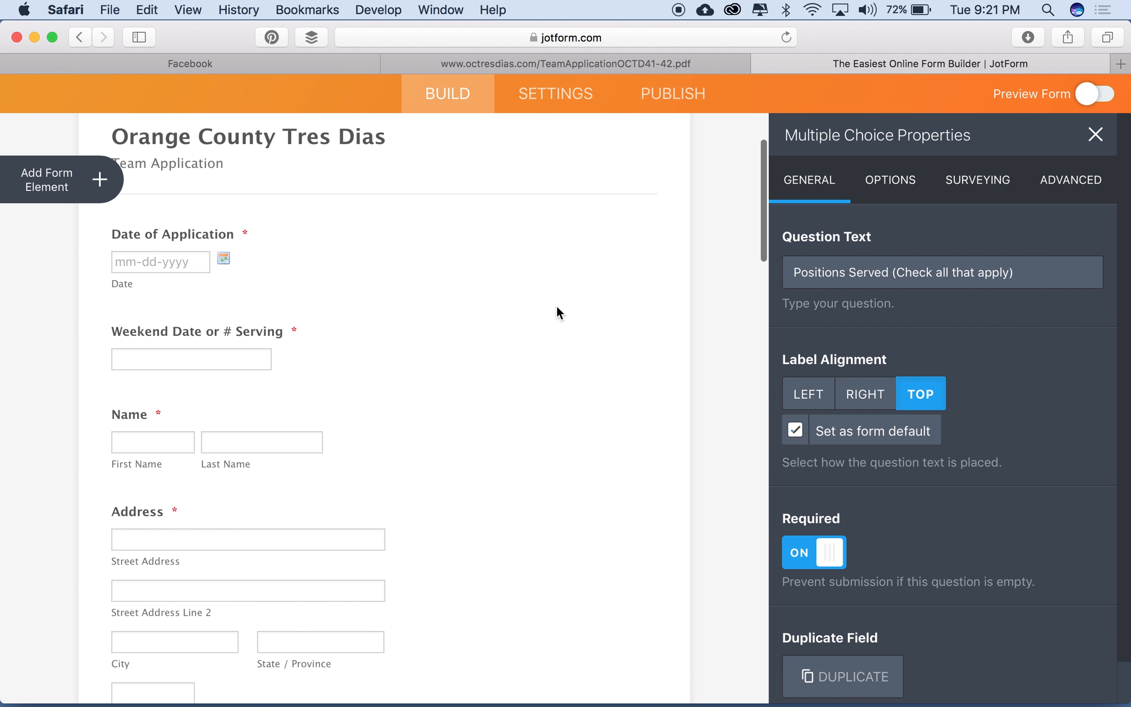
pyautogui.scroll(5, 609, 259)
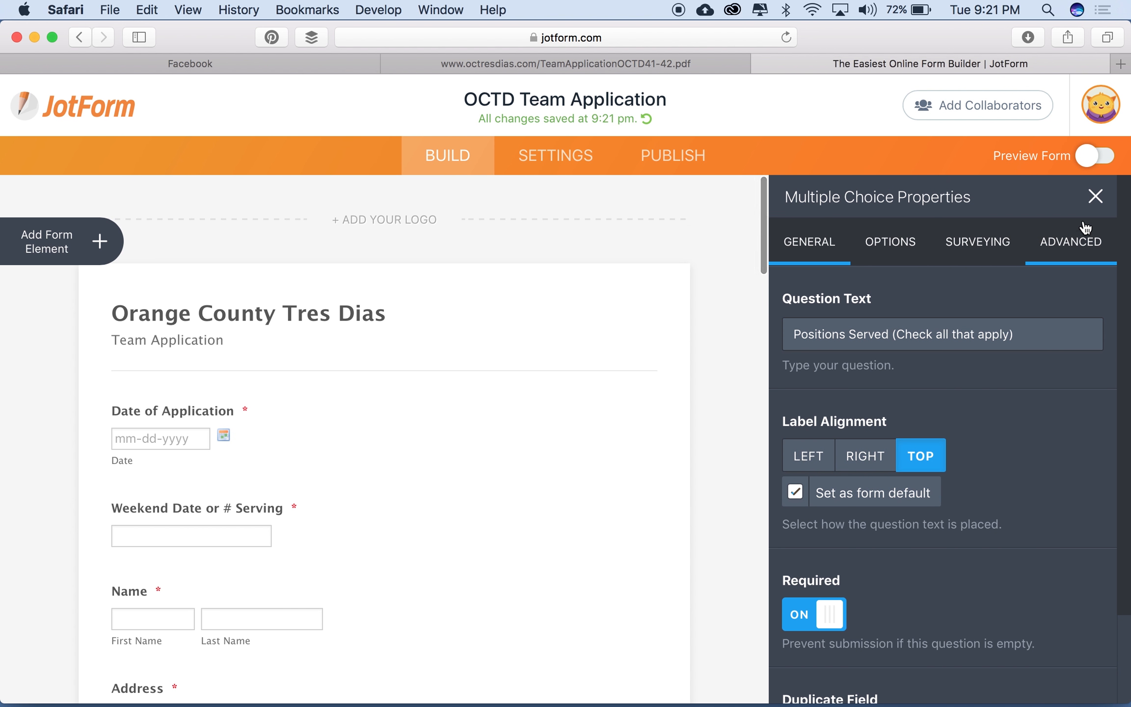
pyautogui.click(1095, 196)
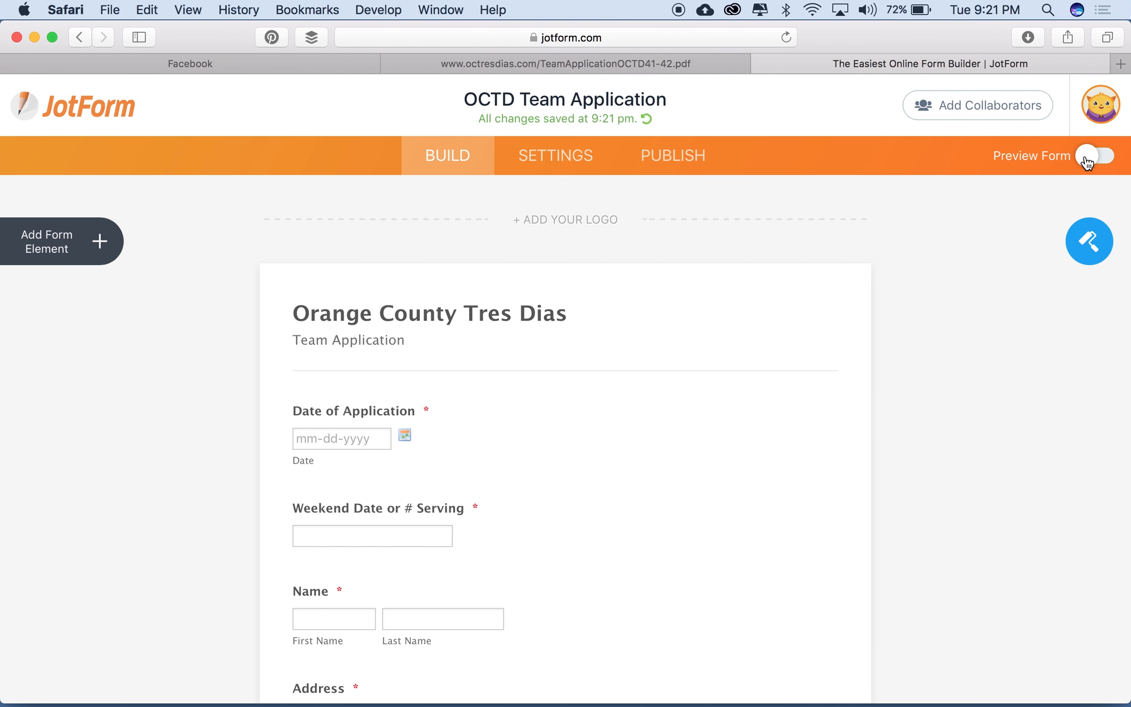
# Step: Preview the form in the portrait phone layout, check it from the title to the Submit button, and return to the builder
pyautogui.click(1085, 157)
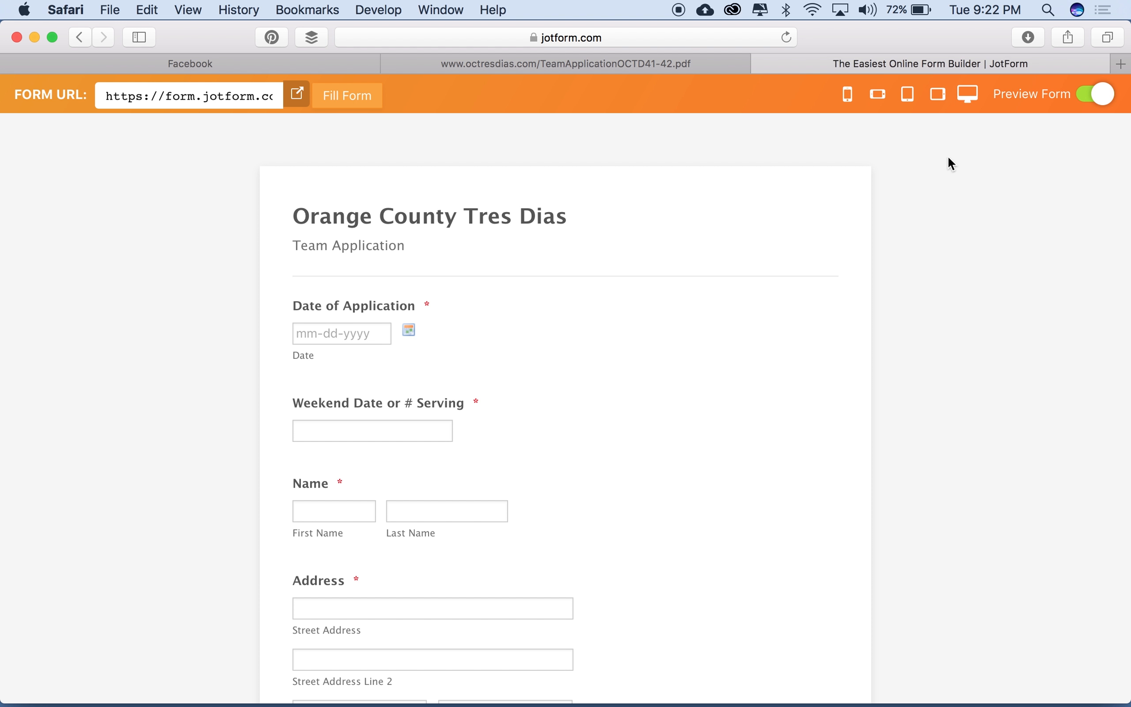
pyautogui.click(848, 105)
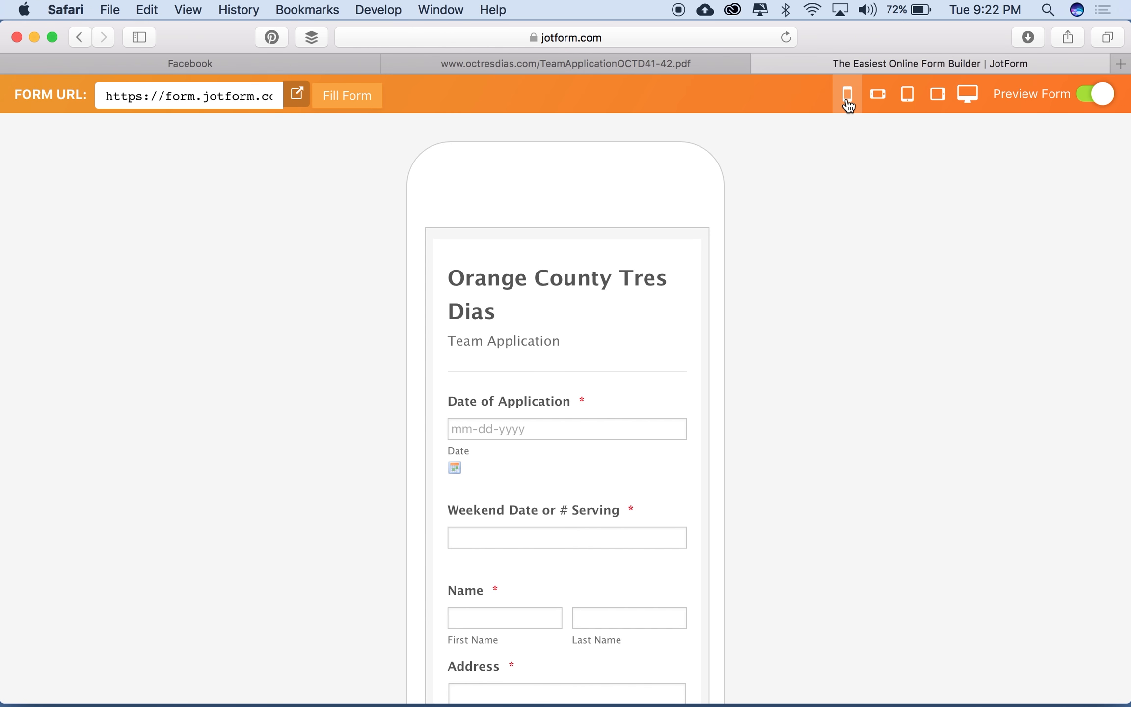
pyautogui.scroll(-2, 644, 429)
pyautogui.scroll(2, 645, 429)
pyautogui.scroll(-5, 645, 429)
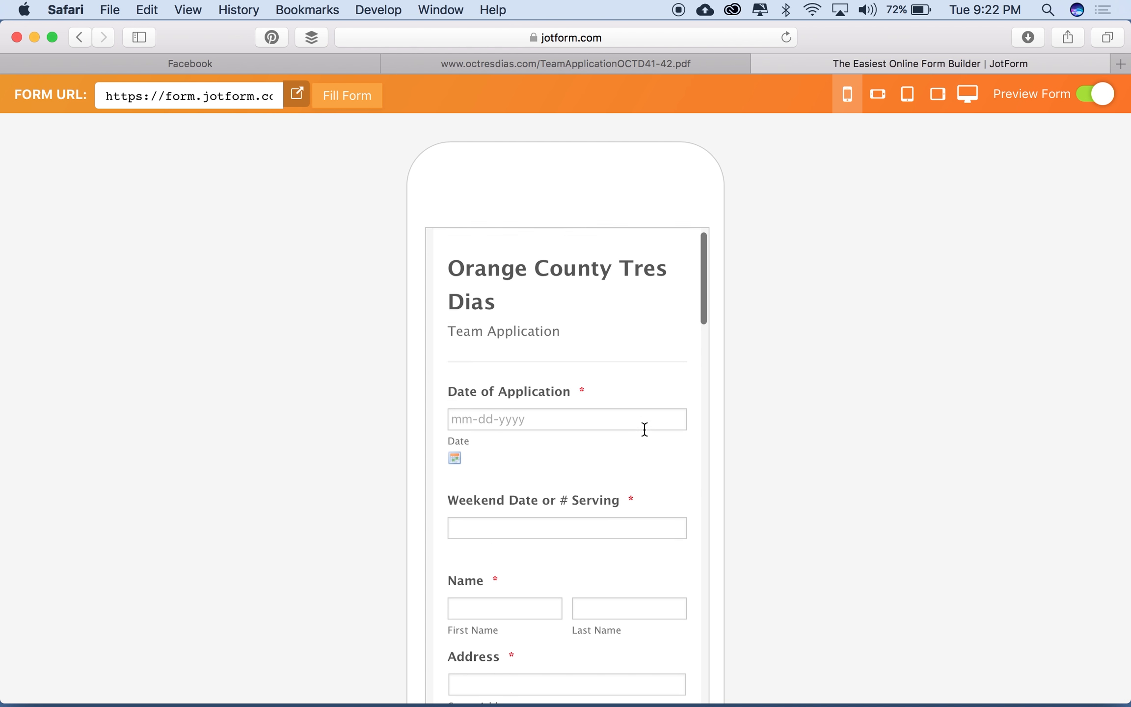
pyautogui.scroll(-10, 645, 429)
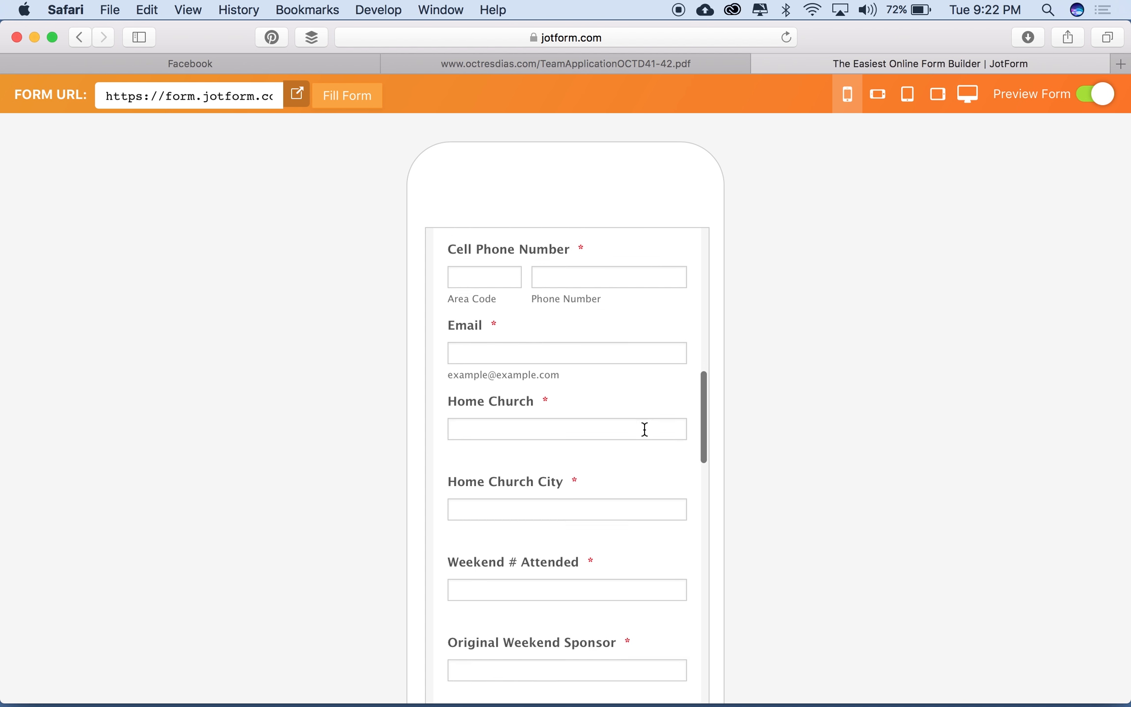
pyautogui.scroll(-10, 644, 429)
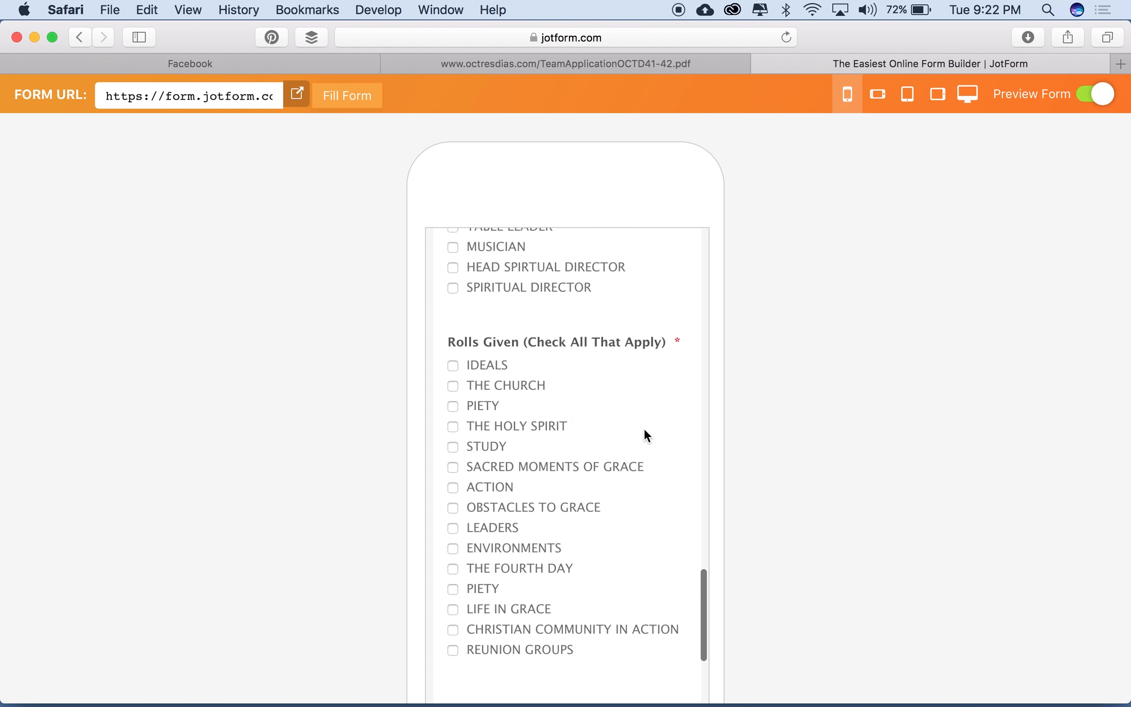
pyautogui.scroll(-2, 645, 430)
pyautogui.scroll(10, 644, 430)
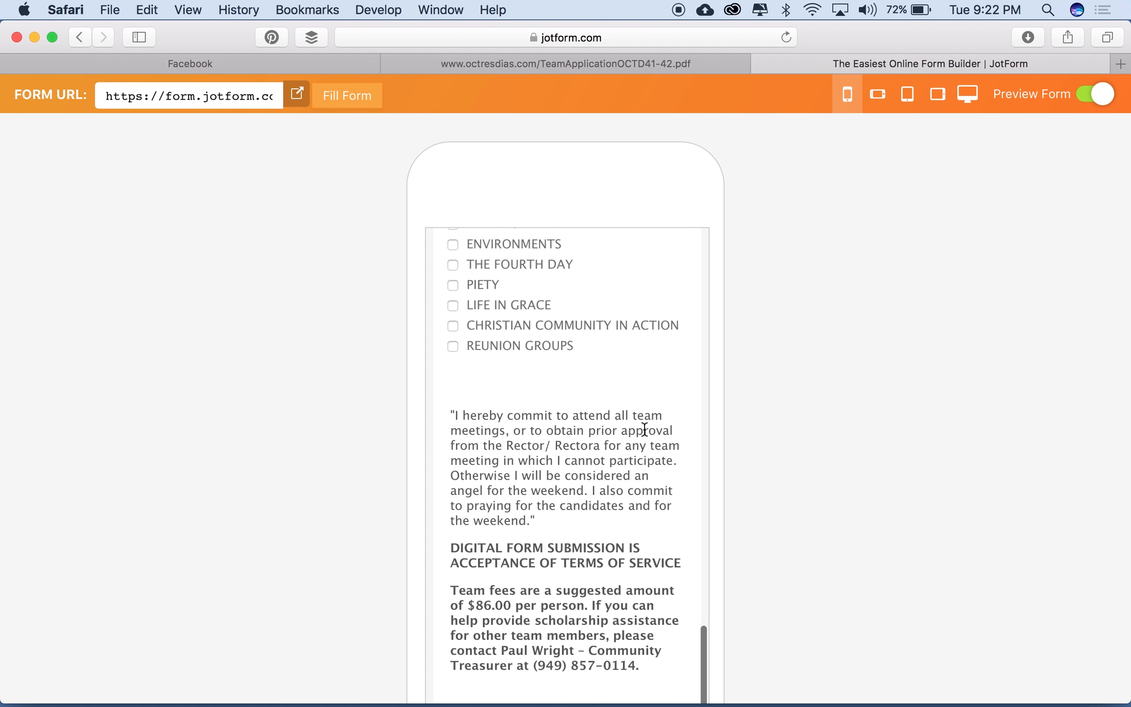
pyautogui.scroll(15, 645, 429)
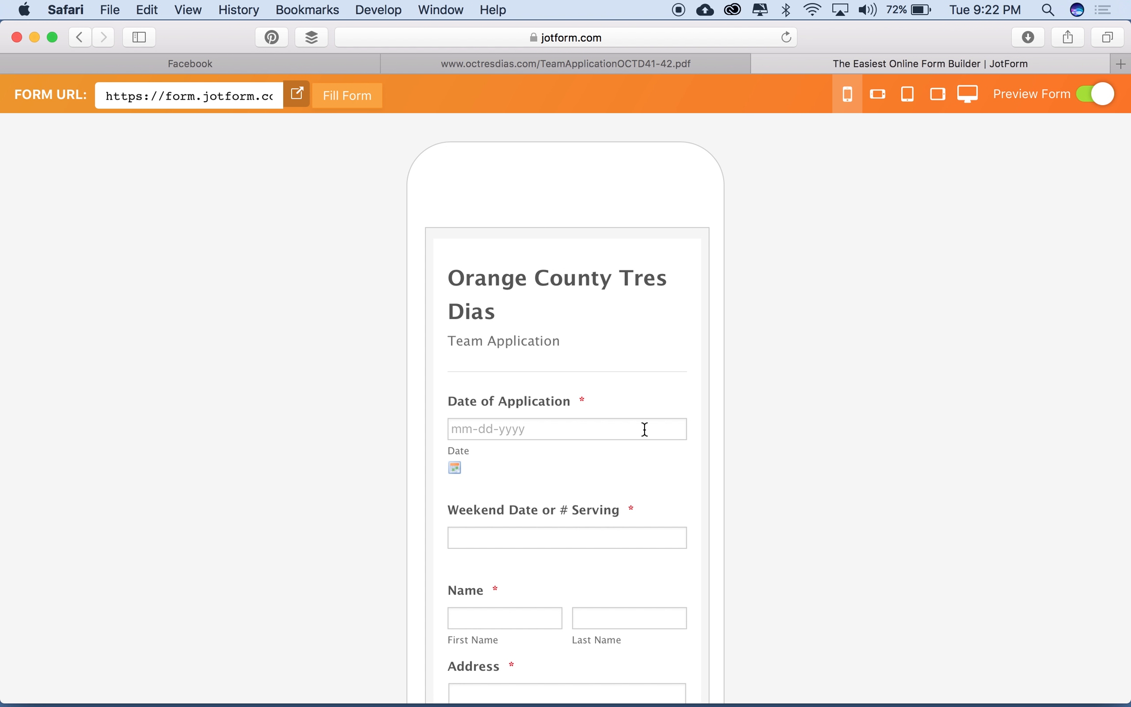
pyautogui.scroll(-10, 645, 429)
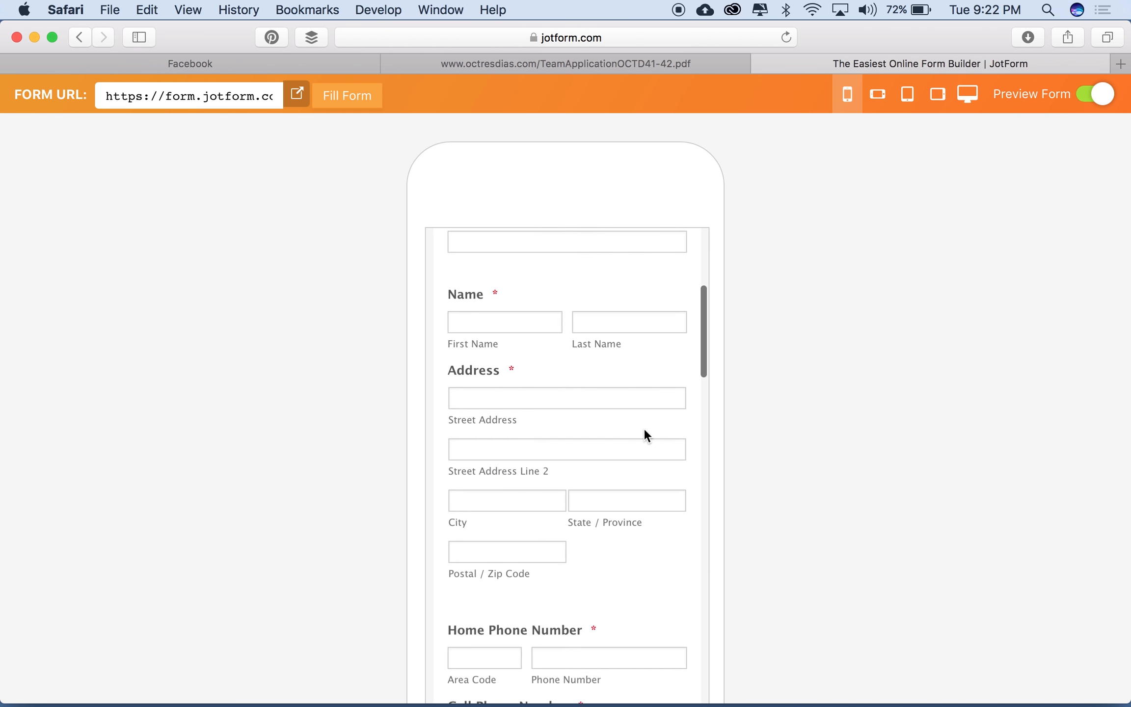
pyautogui.scroll(-15, 645, 434)
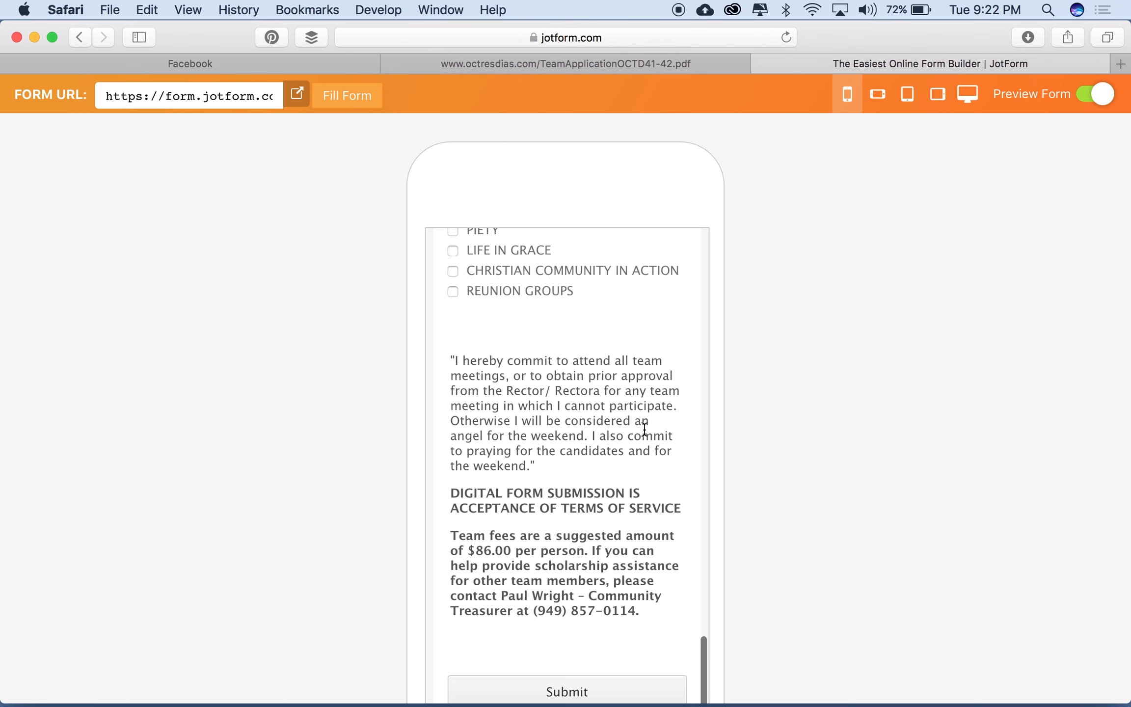
pyautogui.scroll(20, 645, 432)
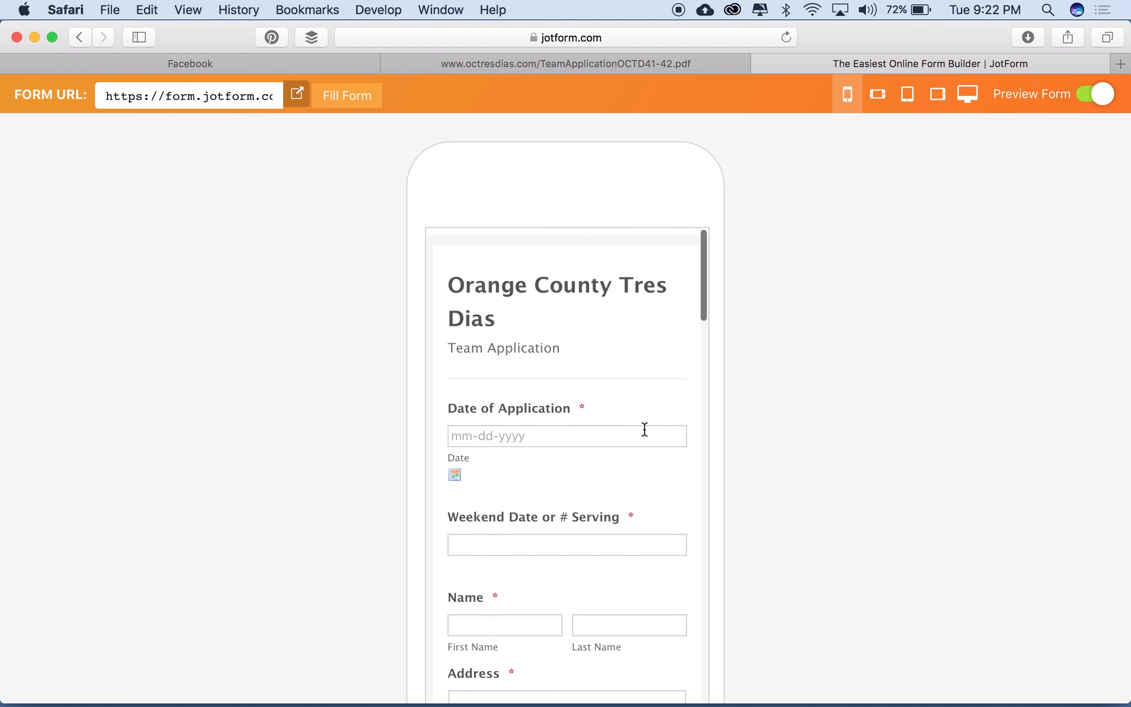
pyautogui.click(968, 94)
pyautogui.click(1095, 94)
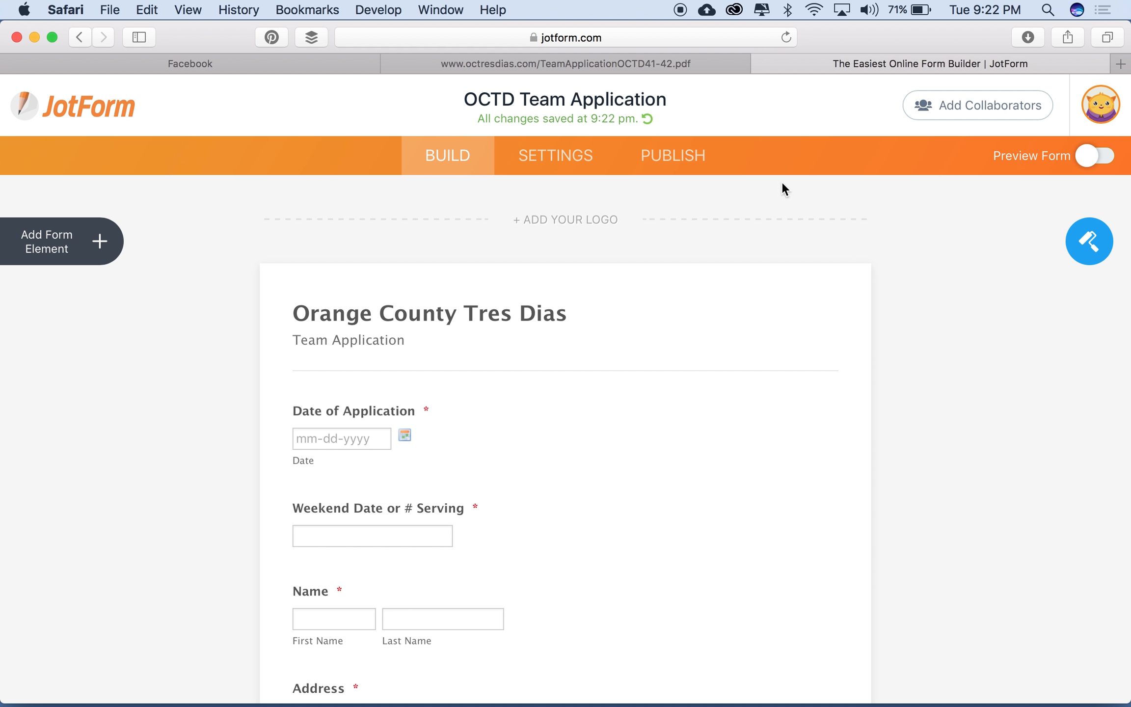
# Step: Examine the form's label and field layout from the title down to the Positions Served checklist
pyautogui.scroll(-1, 906, 344)
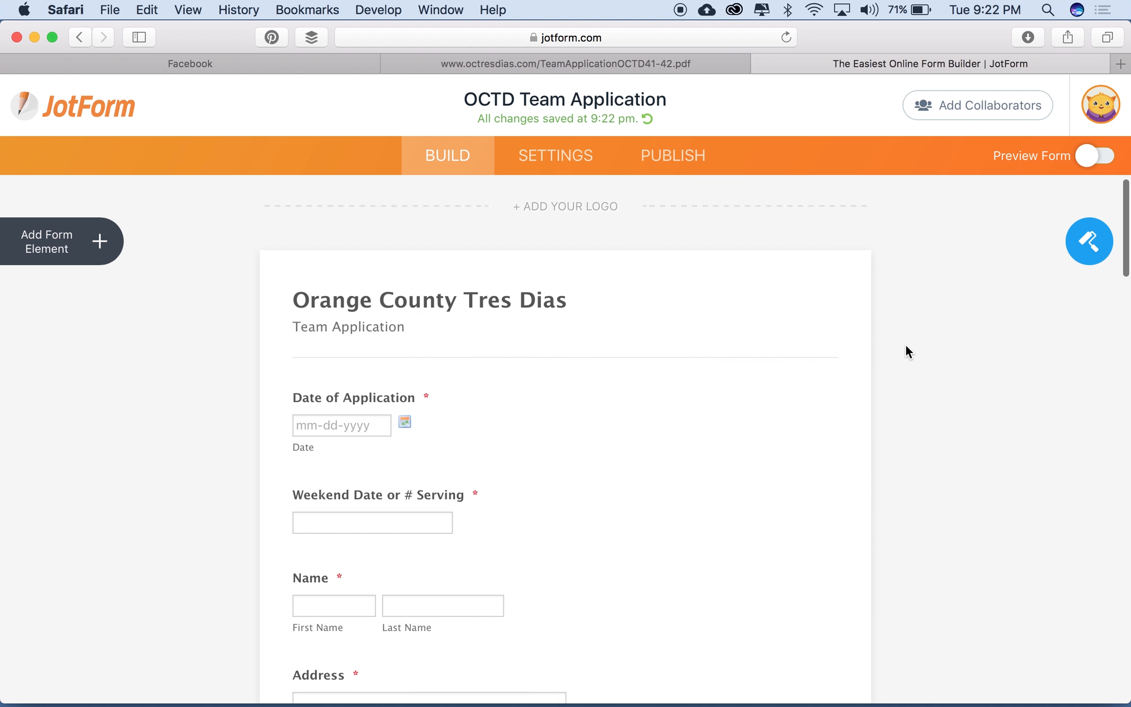
pyautogui.scroll(1, 906, 345)
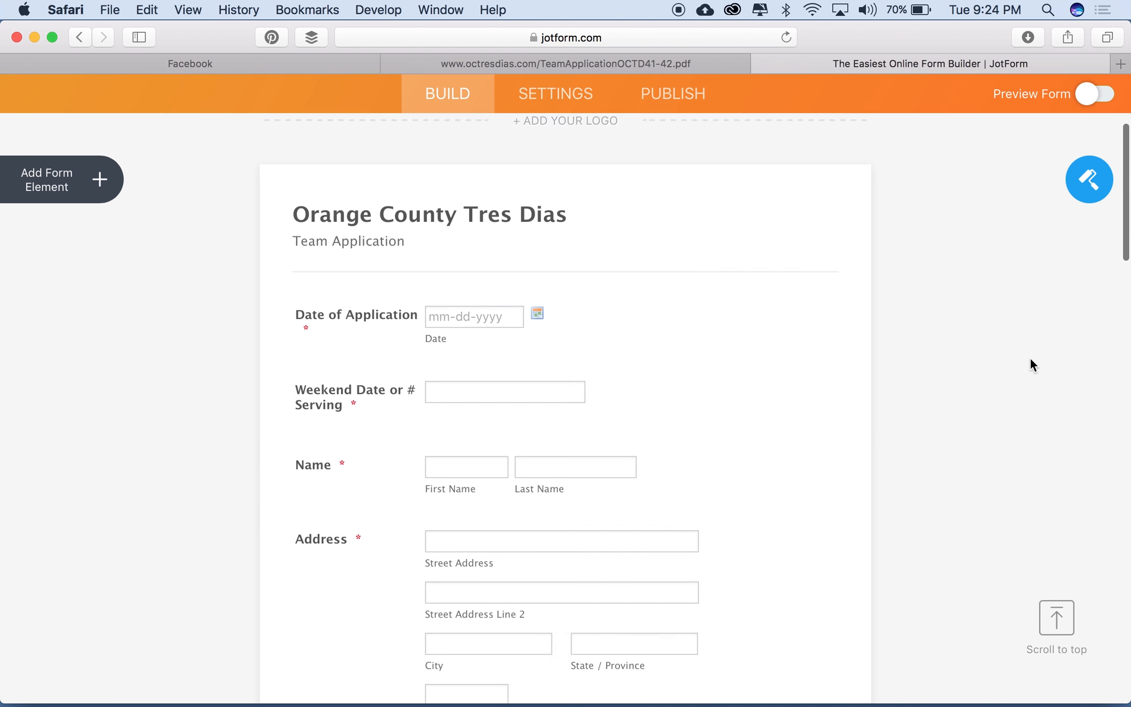
pyautogui.scroll(3, 1031, 356)
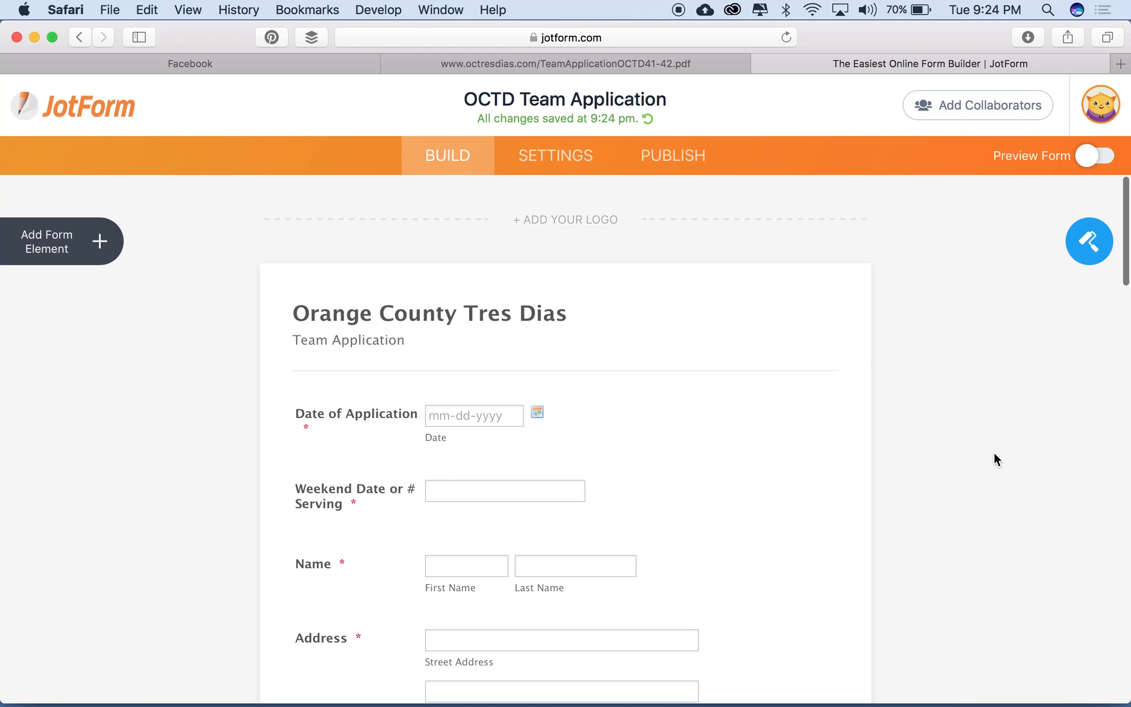
pyautogui.scroll(-3, 994, 452)
pyautogui.scroll(-3, 994, 454)
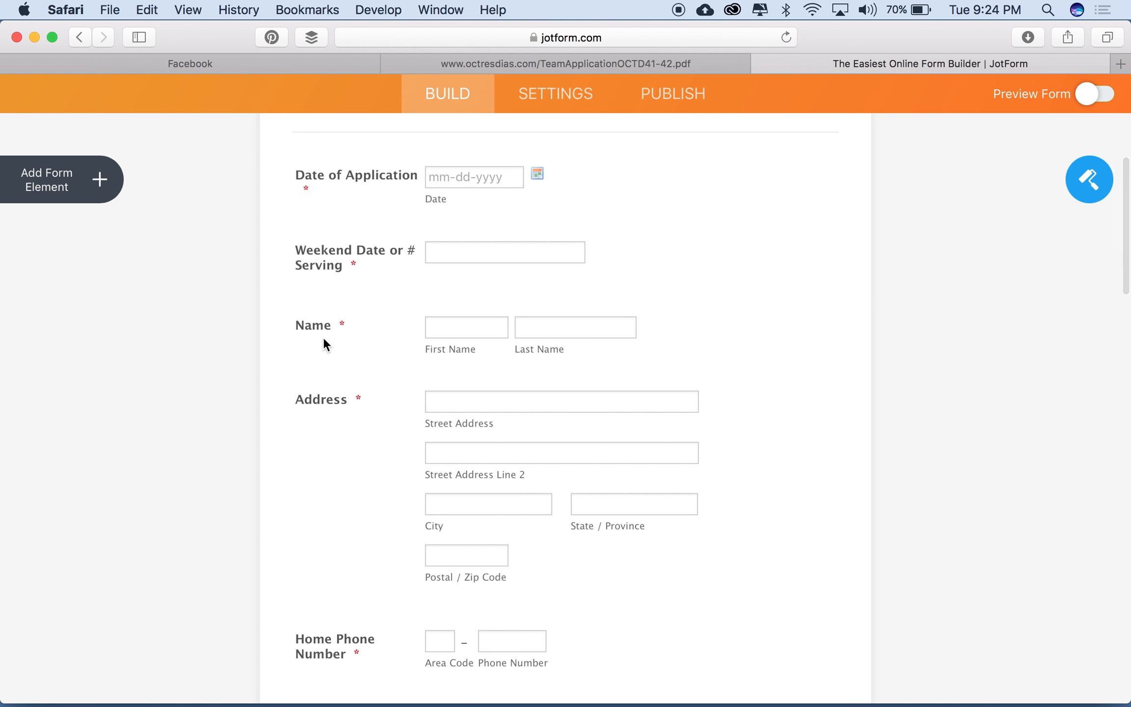
pyautogui.scroll(-3, 364, 422)
pyautogui.scroll(-5, 364, 422)
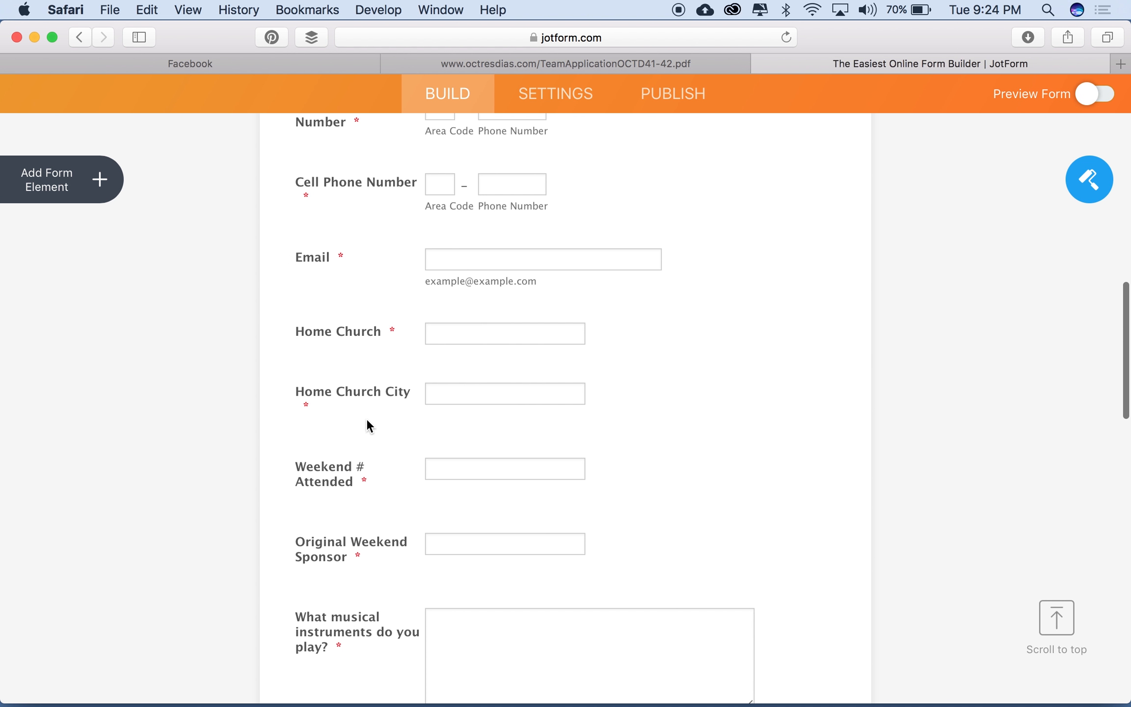
pyautogui.scroll(-5, 678, 442)
pyautogui.scroll(2, 727, 415)
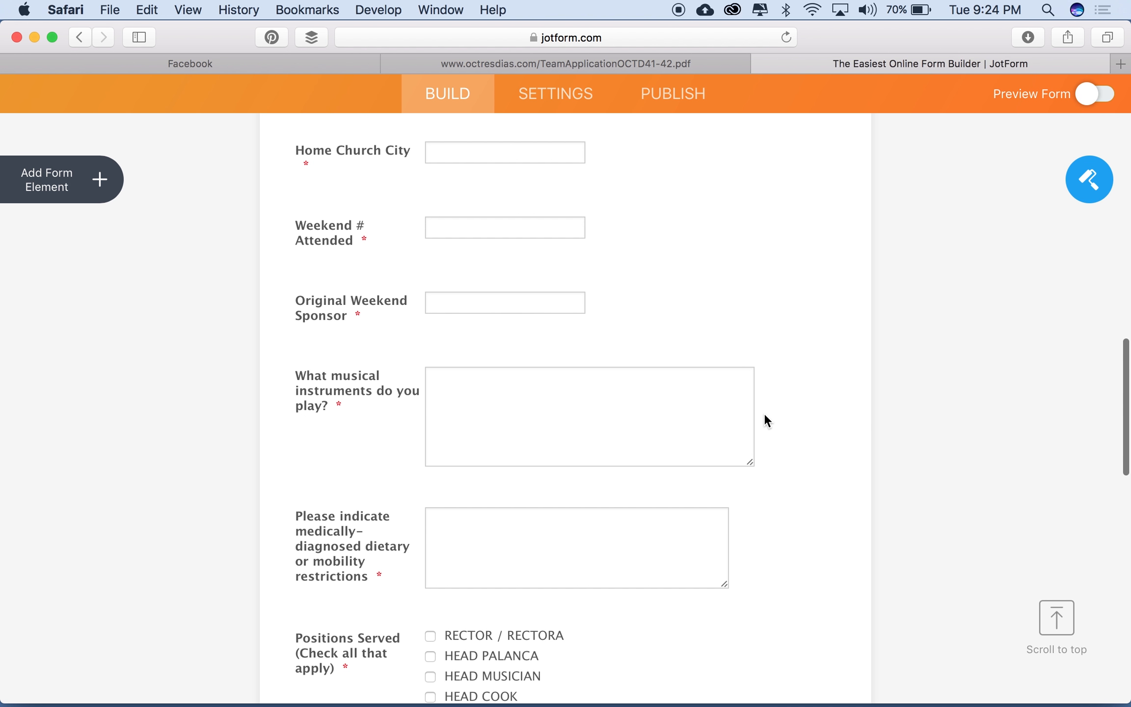
pyautogui.scroll(2, 820, 373)
pyautogui.scroll(10, 822, 379)
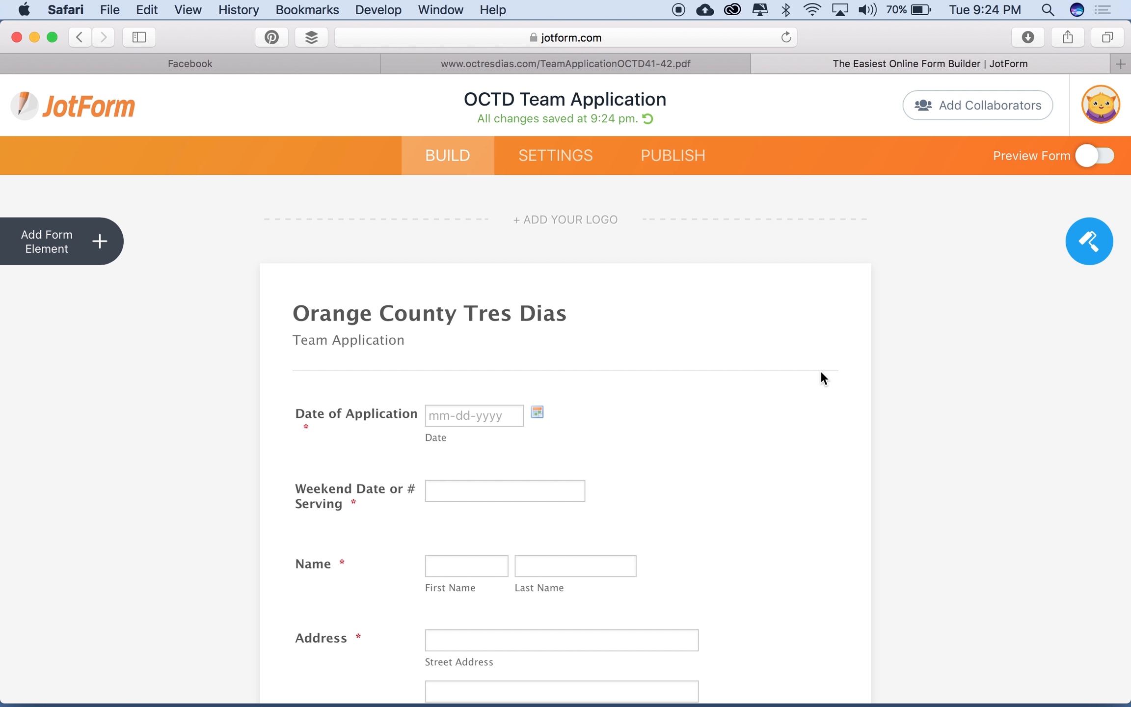
pyautogui.scroll(-2, 821, 417)
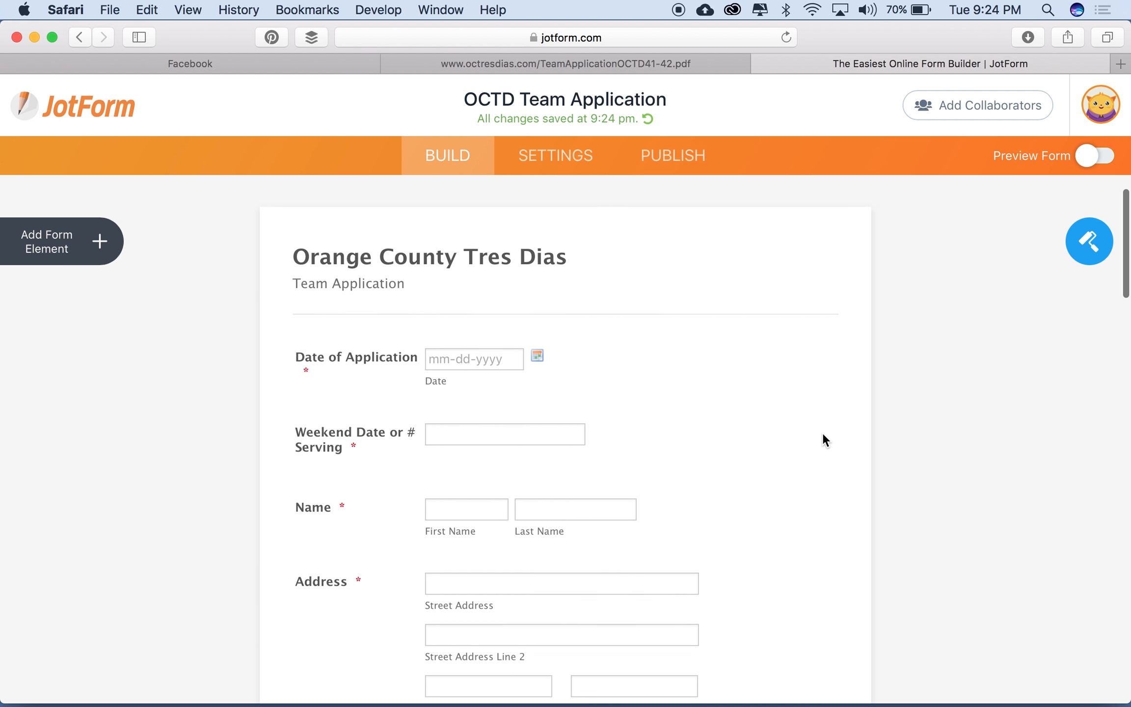
pyautogui.scroll(2, 823, 432)
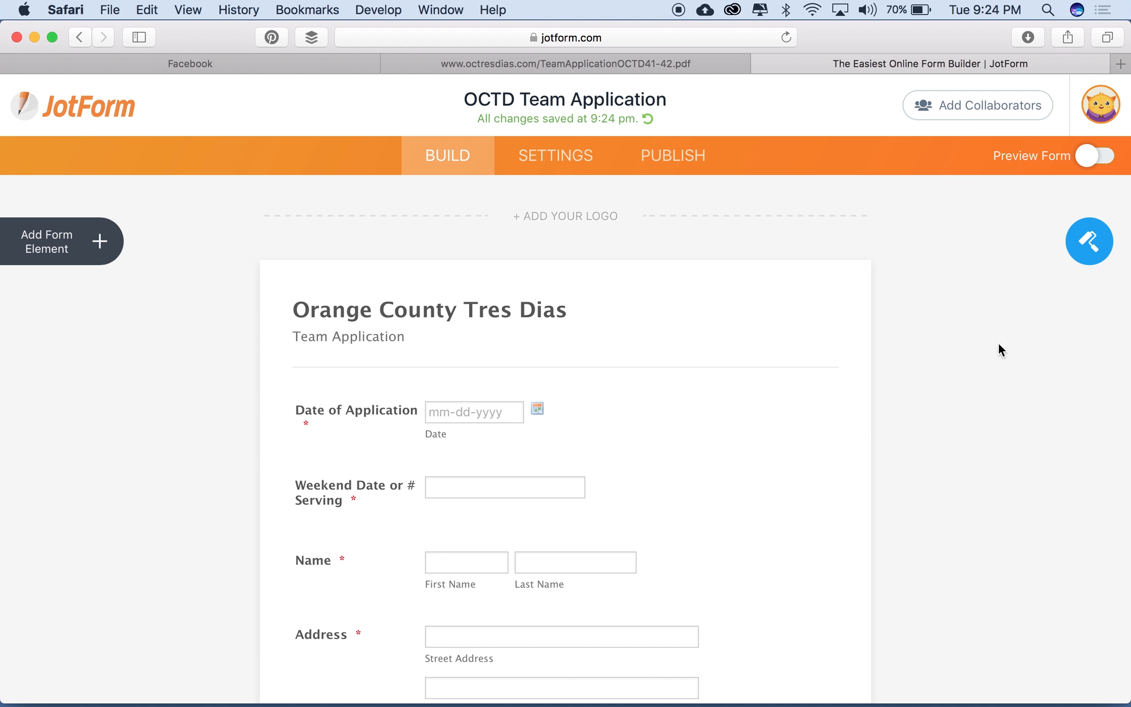
# Step: Open the Form Designer with the color settings for the application form
pyautogui.click(1090, 254)
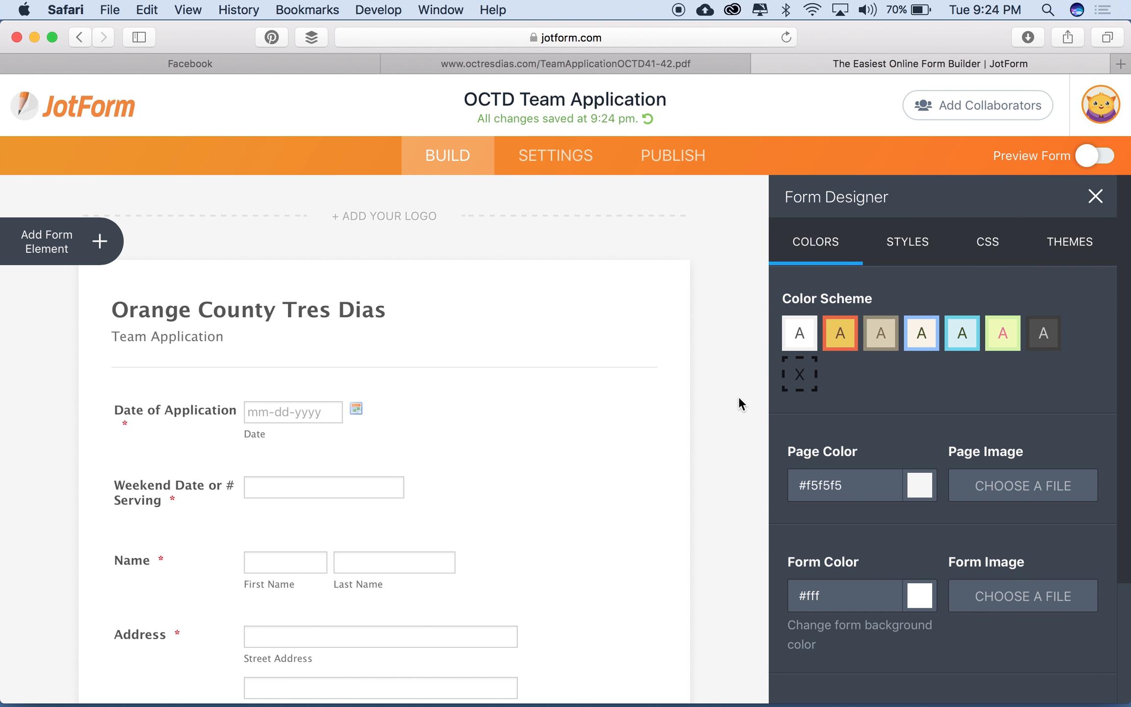
pyautogui.scroll(-1, 739, 397)
pyautogui.scroll(1, 739, 396)
pyautogui.scroll(-1, 739, 396)
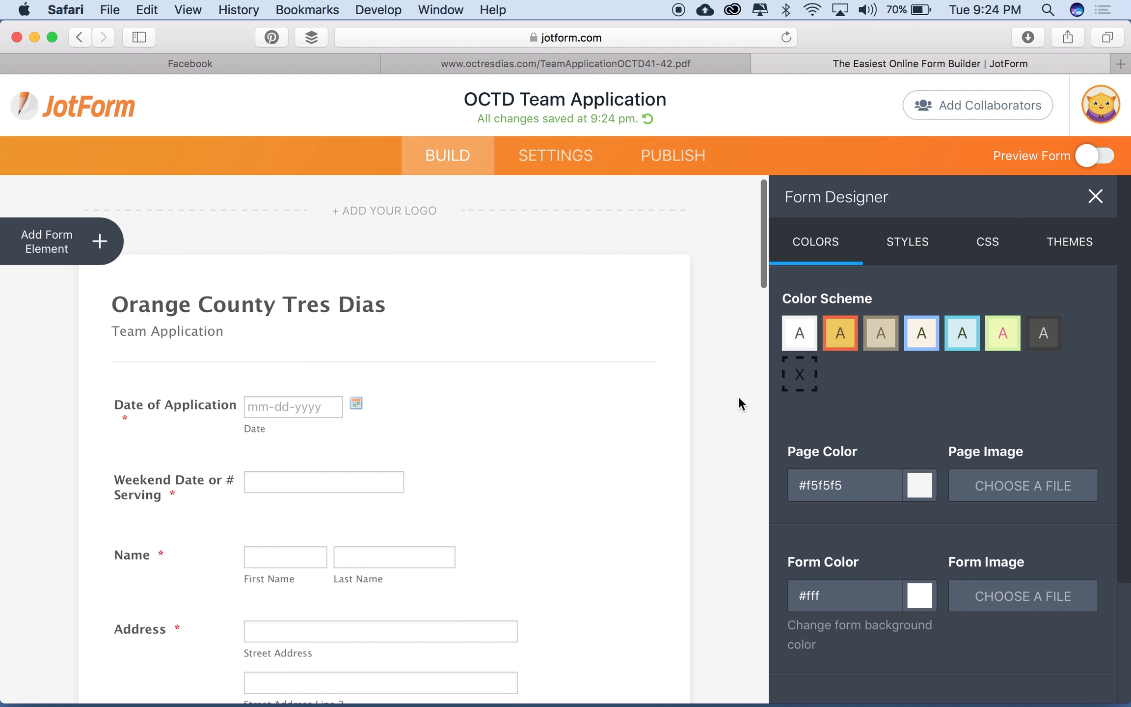
pyautogui.scroll(-1, 739, 395)
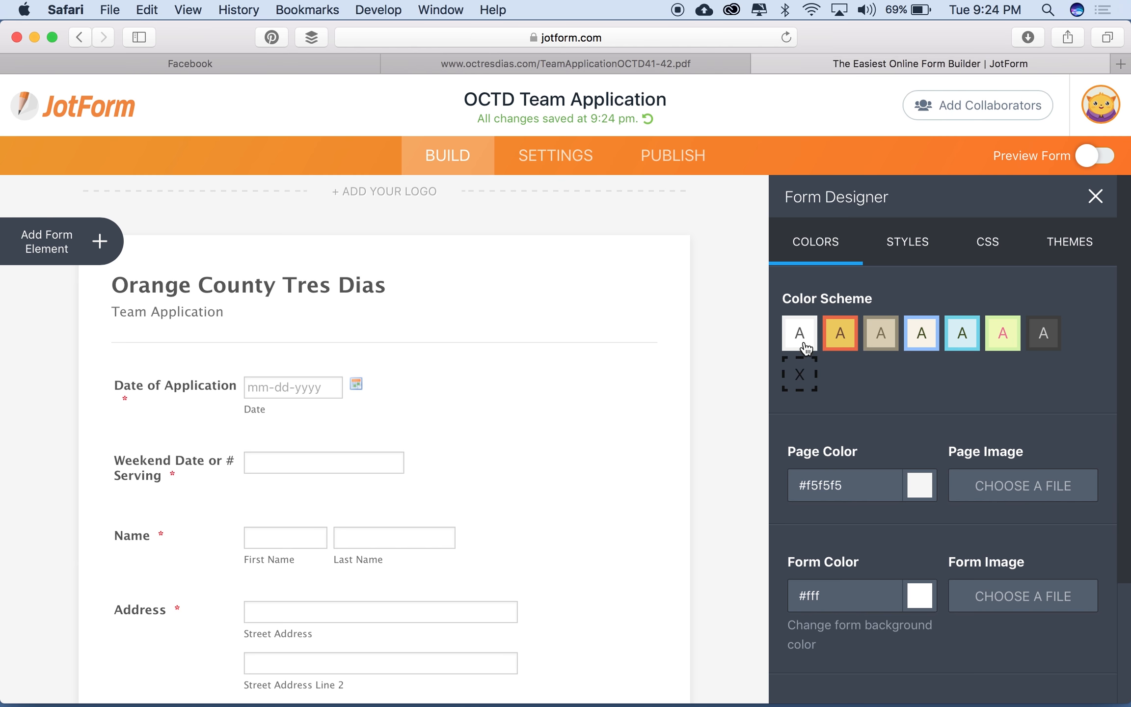
# Step: Try the orange and yellow, blue and cream, and dark gray color schemes, and return the form to the white scheme
pyautogui.click(846, 337)
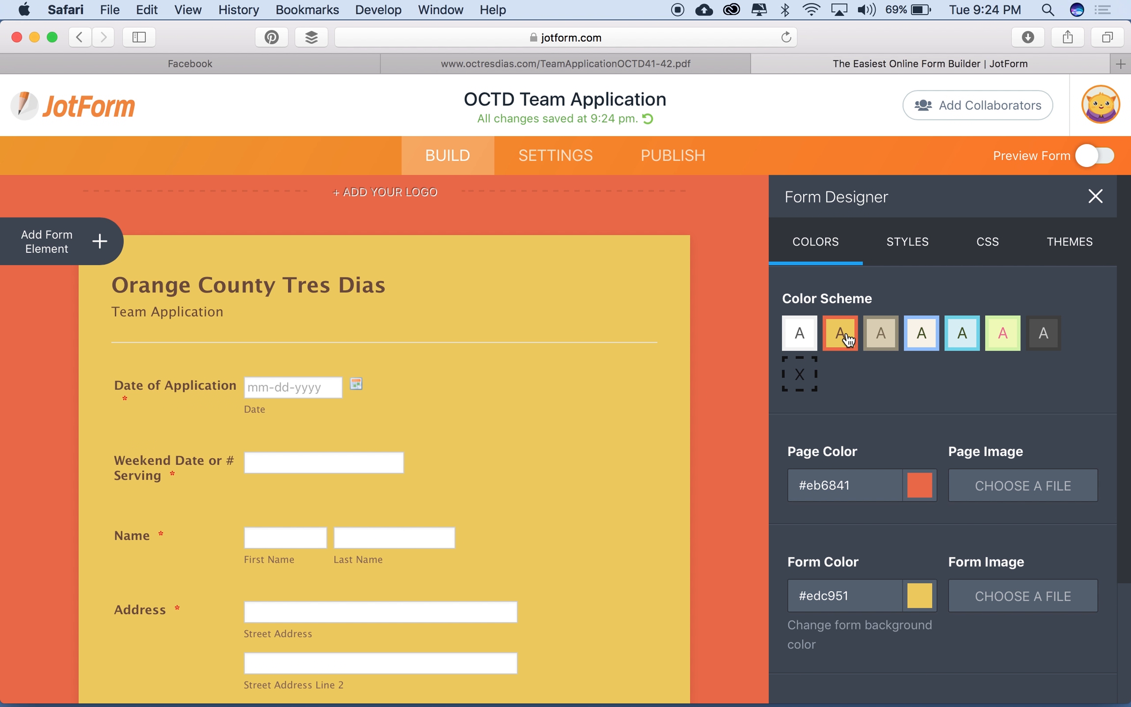
pyautogui.click(923, 338)
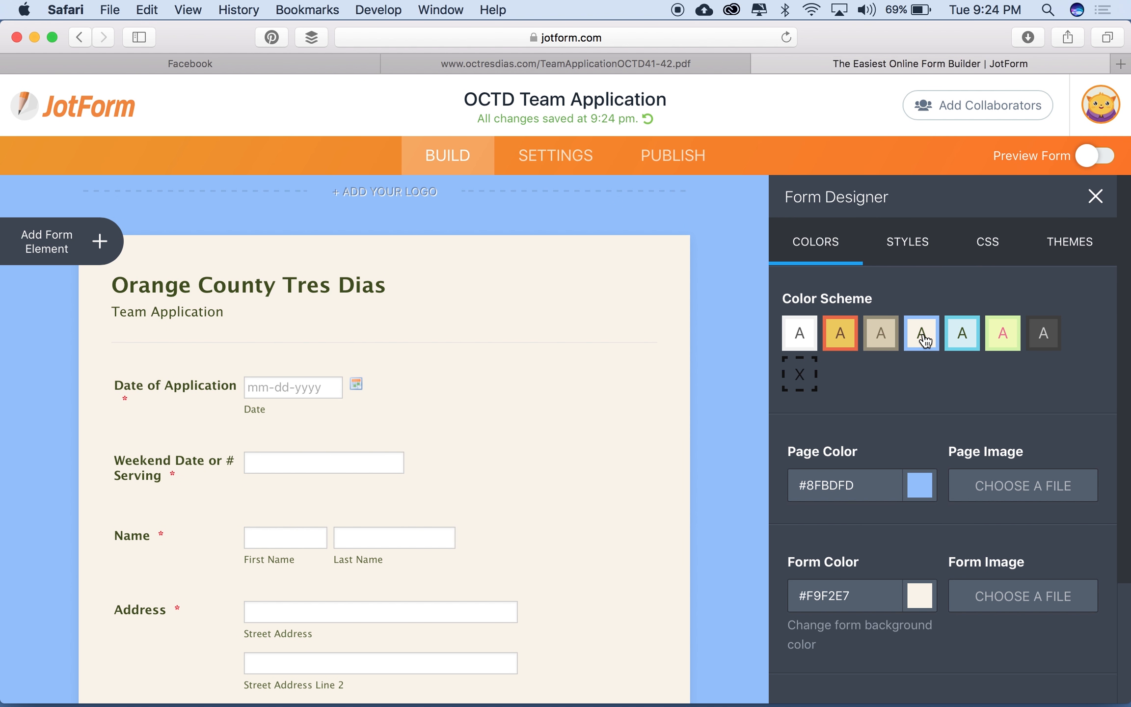
pyautogui.click(1046, 342)
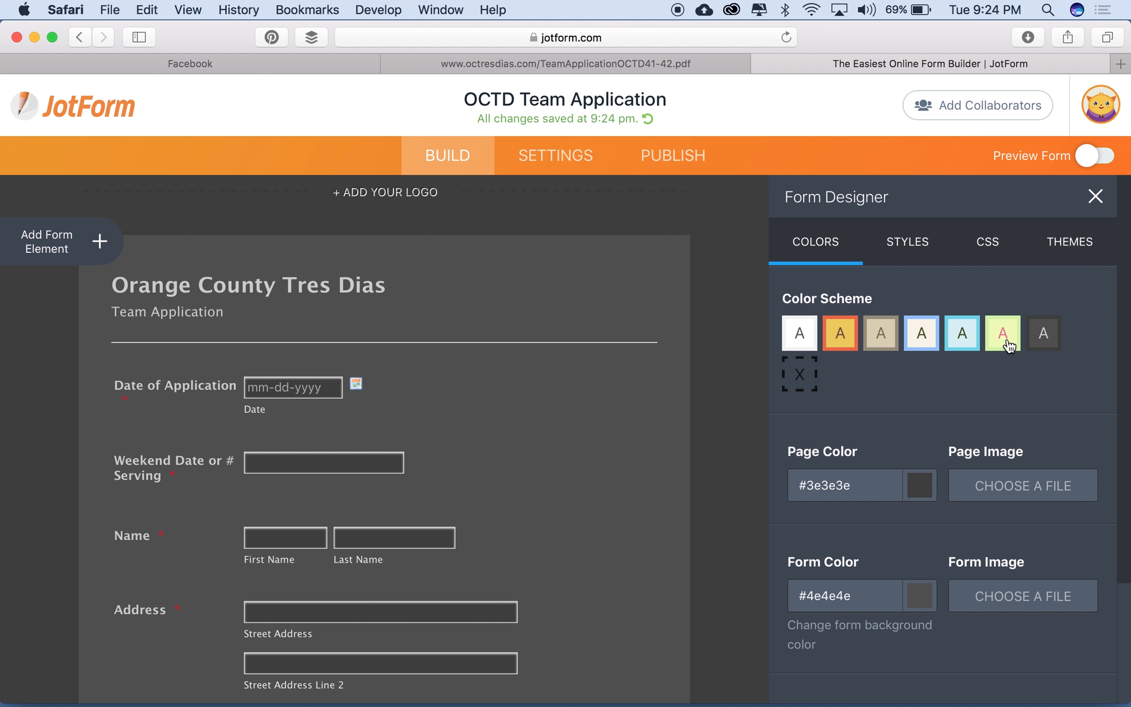
pyautogui.click(803, 343)
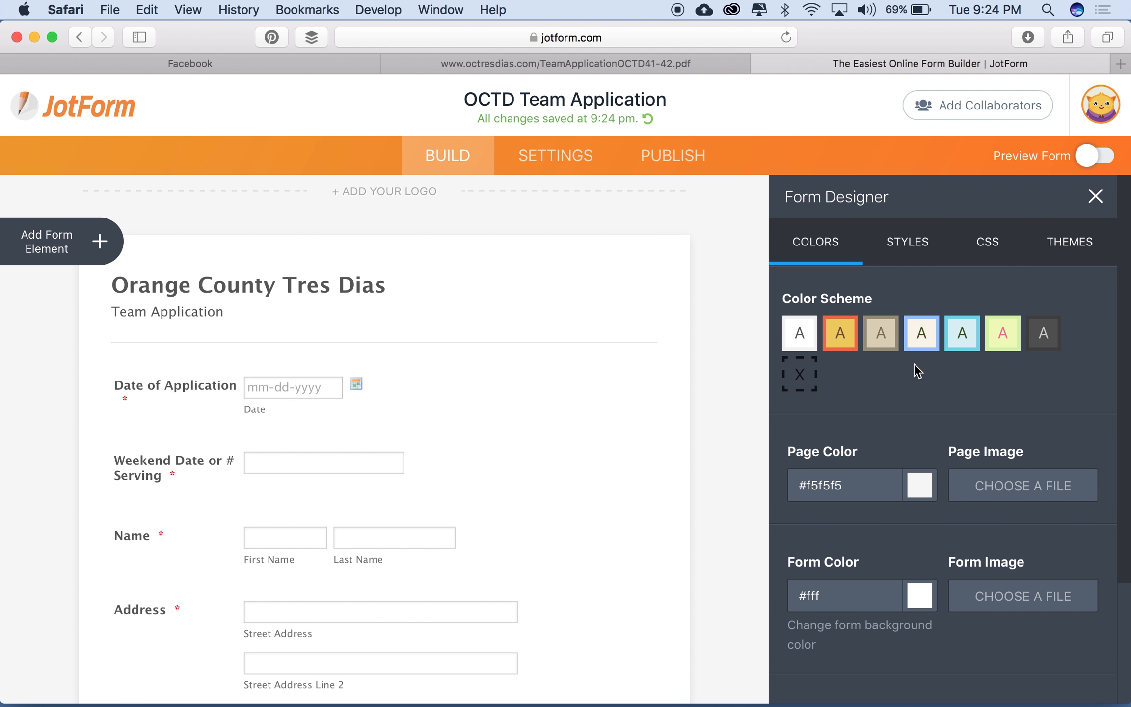
# Step: List the free themes in the Form Designer and look through the available designs
pyautogui.click(919, 252)
pyautogui.click(1071, 243)
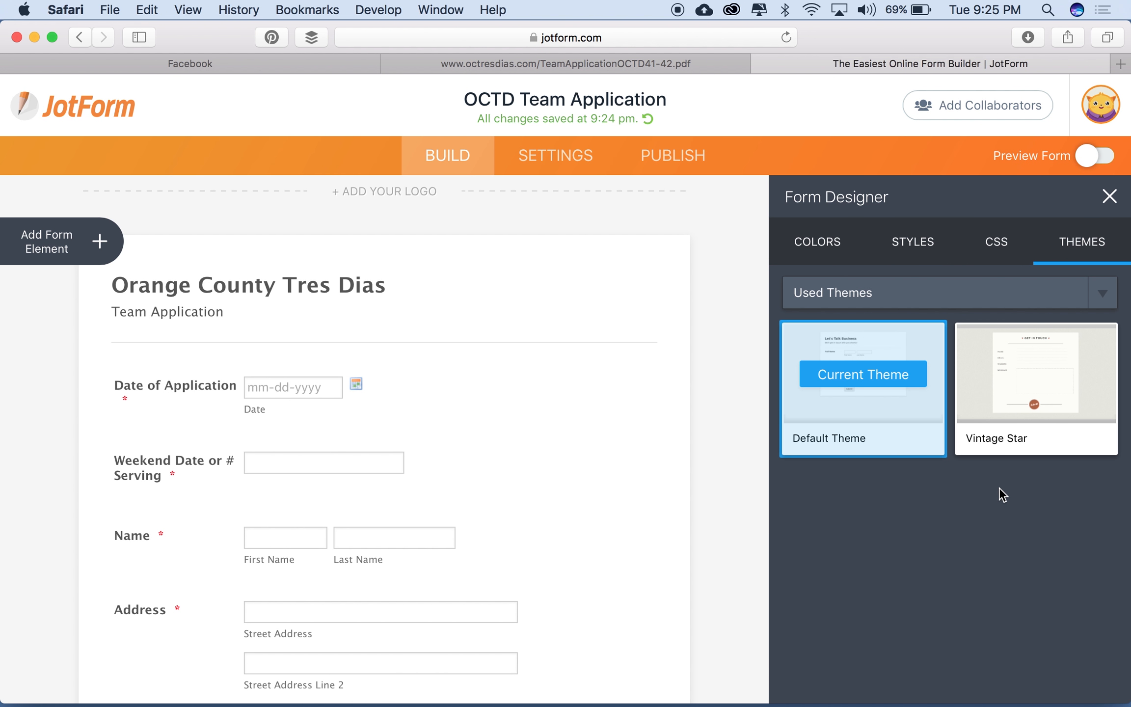
pyautogui.click(1103, 295)
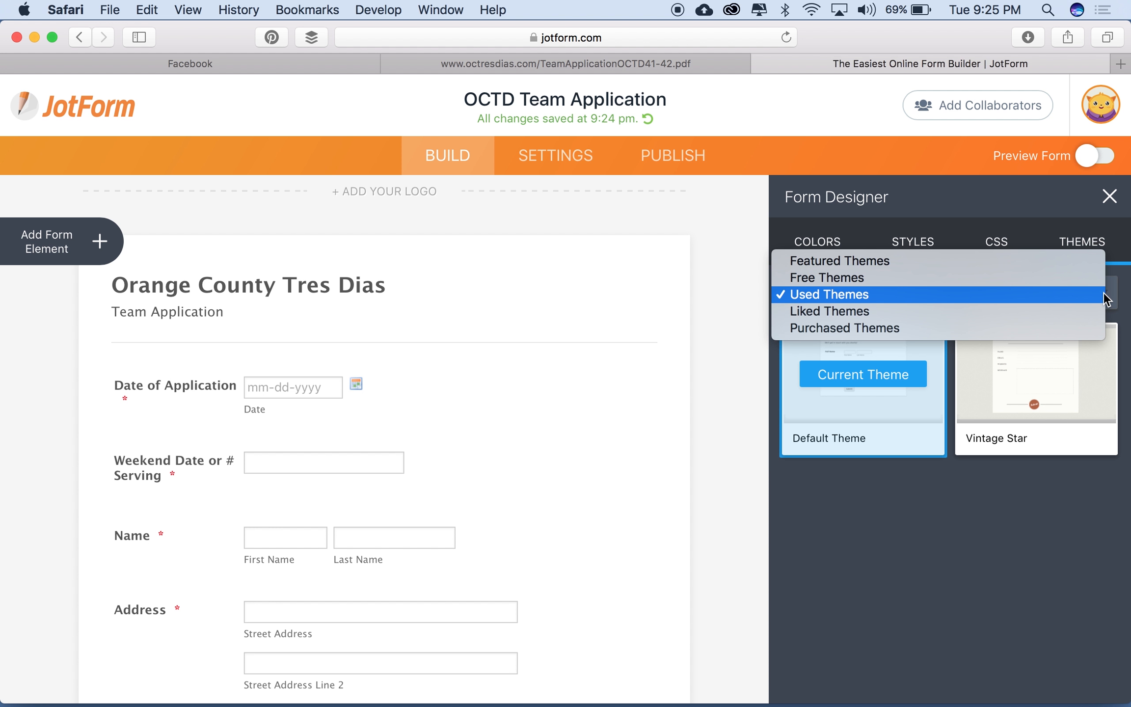
pyautogui.click(995, 278)
pyautogui.scroll(-3, 1117, 492)
pyautogui.scroll(-3, 1117, 492)
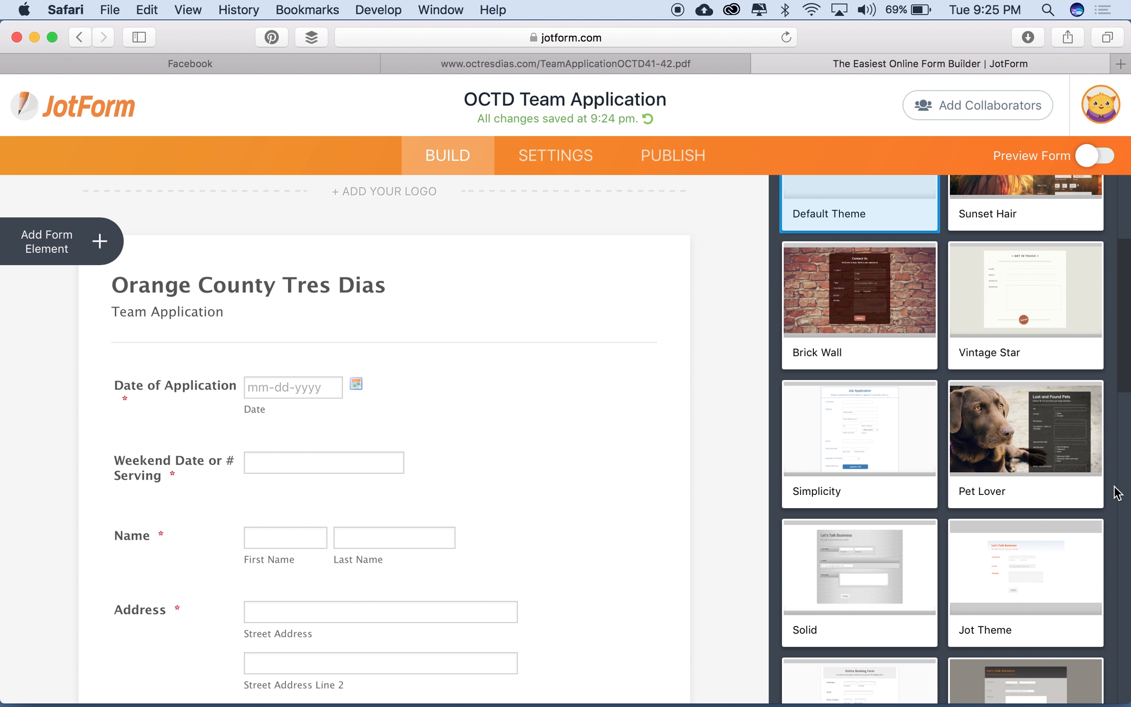
# Step: Try the Vintage Star theme on the form and check its look down to the Submit button
pyautogui.scroll(1, 1117, 492)
pyautogui.moveTo(1070, 361)
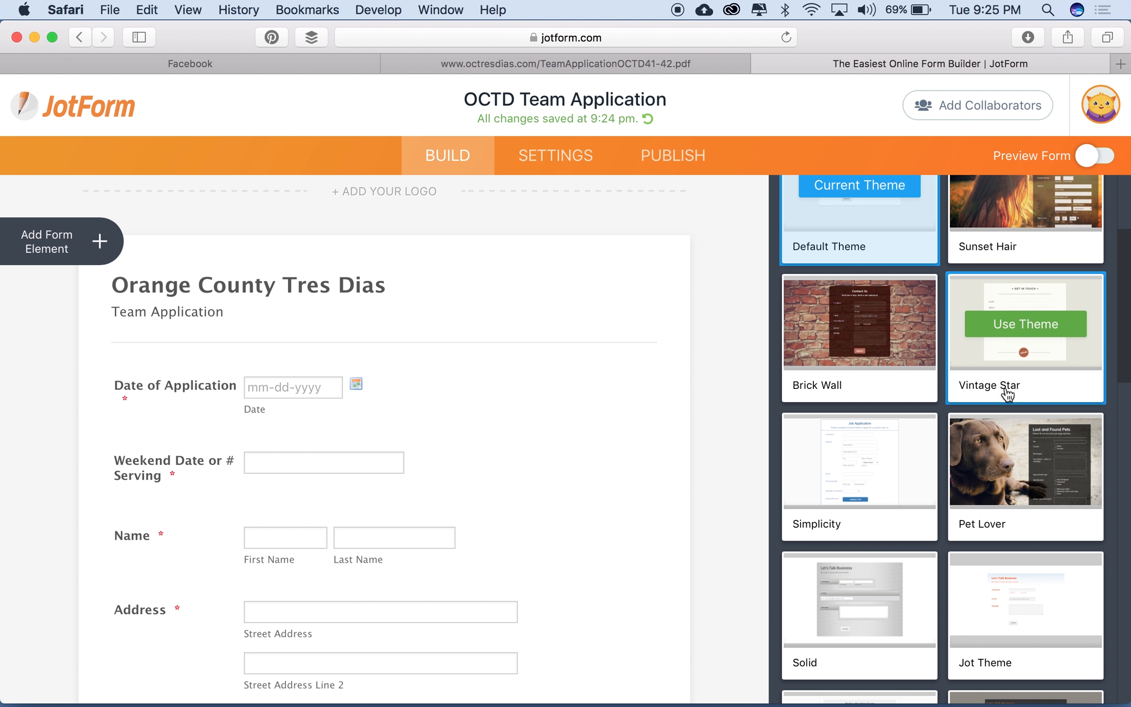
pyautogui.click(1043, 335)
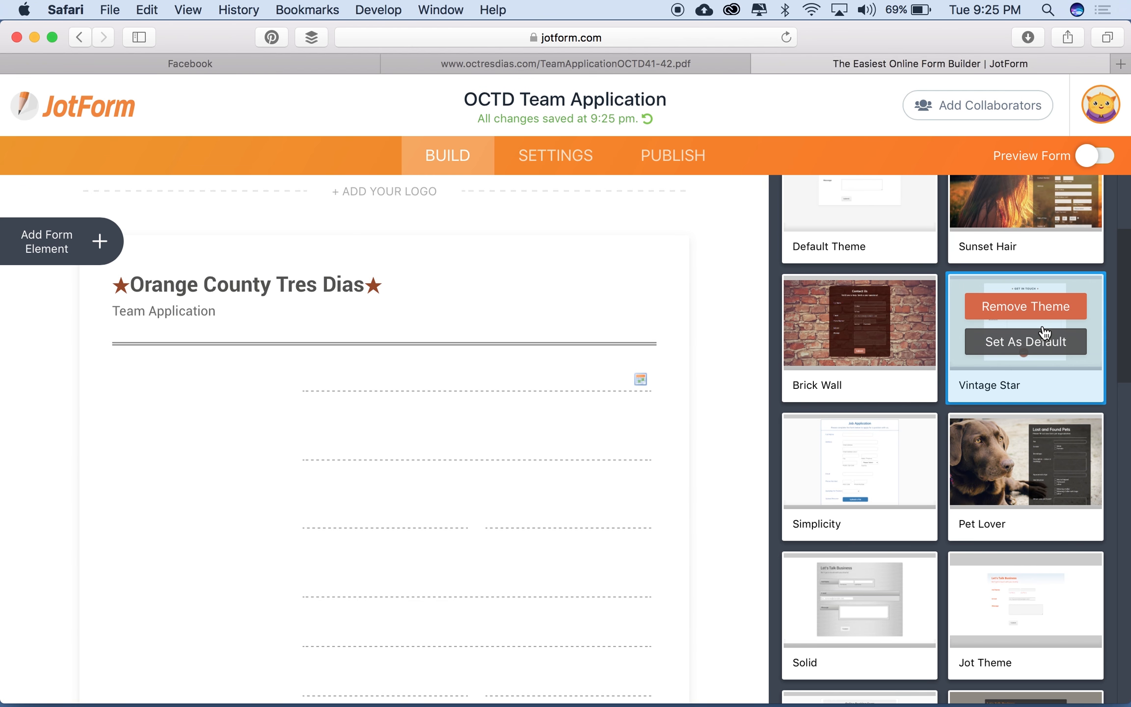
pyautogui.scroll(-1, 649, 496)
pyautogui.scroll(-15, 649, 496)
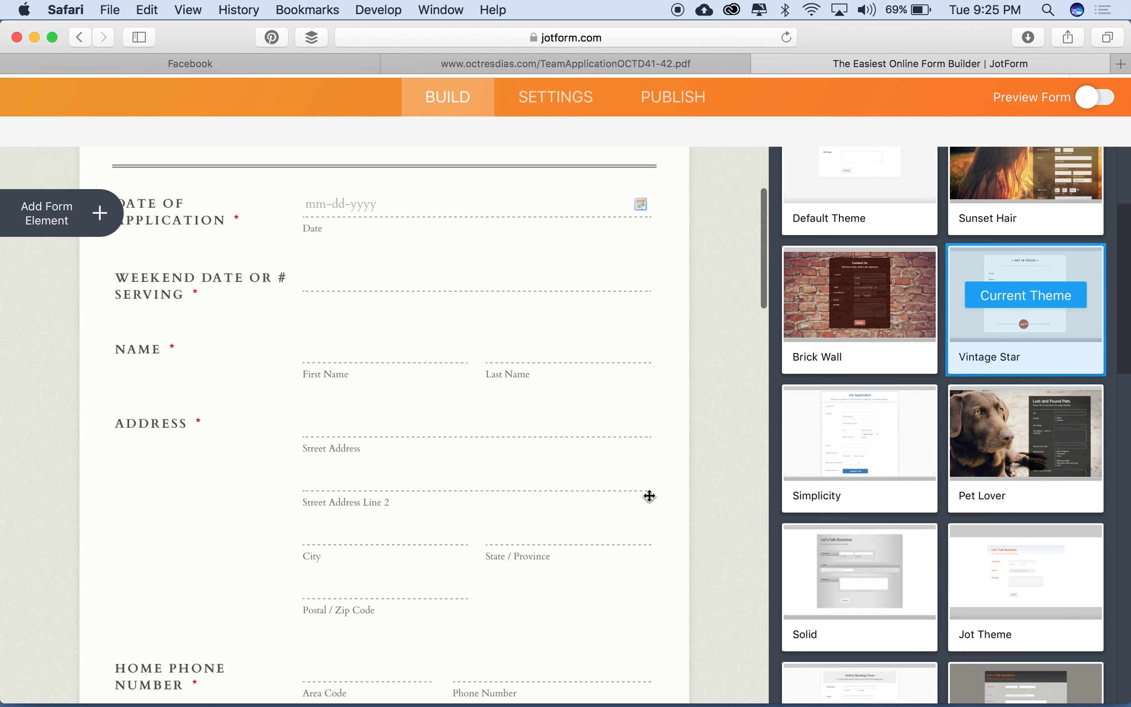
pyautogui.scroll(-10, 647, 493)
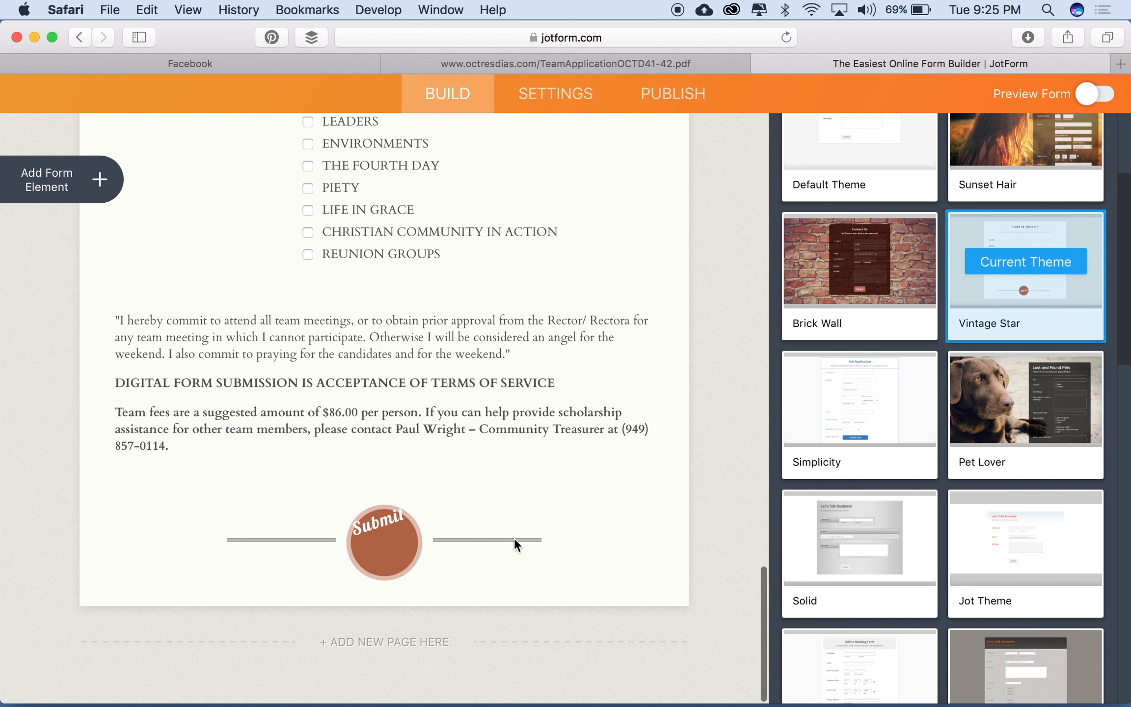
# Step: Try the Sleek theme on the application form and look further through the free themes
pyautogui.moveTo(832, 530)
pyautogui.scroll(-4, 903, 523)
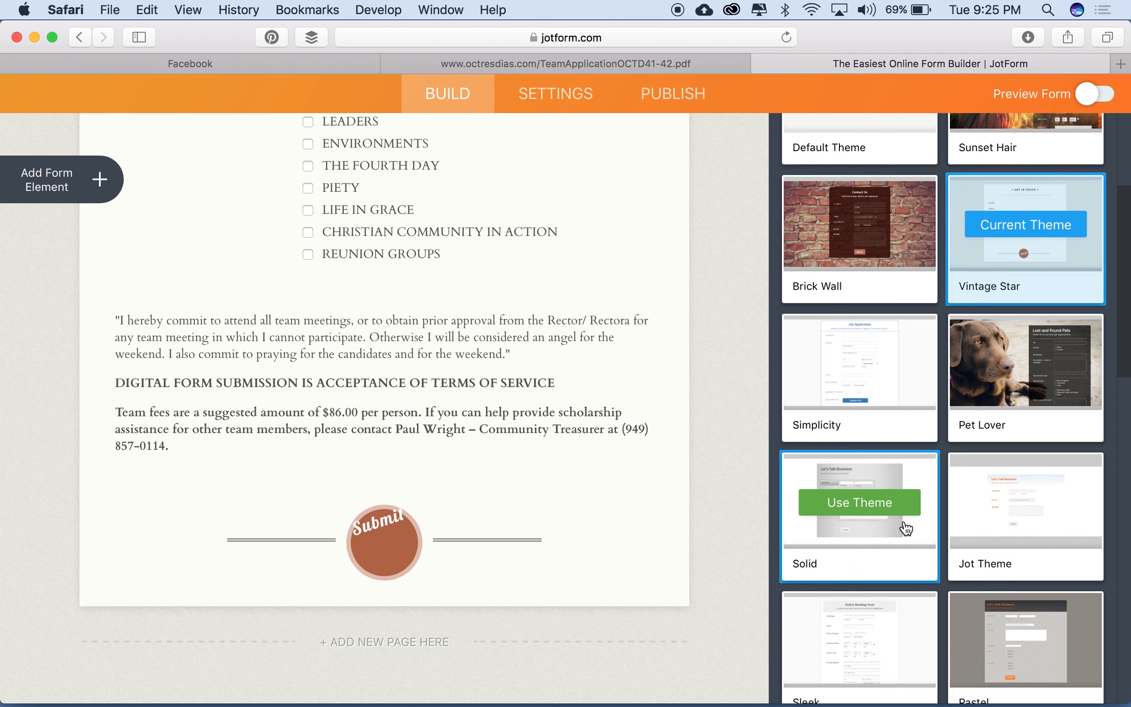
pyautogui.click(854, 471)
pyautogui.scroll(-6, 853, 470)
pyautogui.scroll(-2, 855, 471)
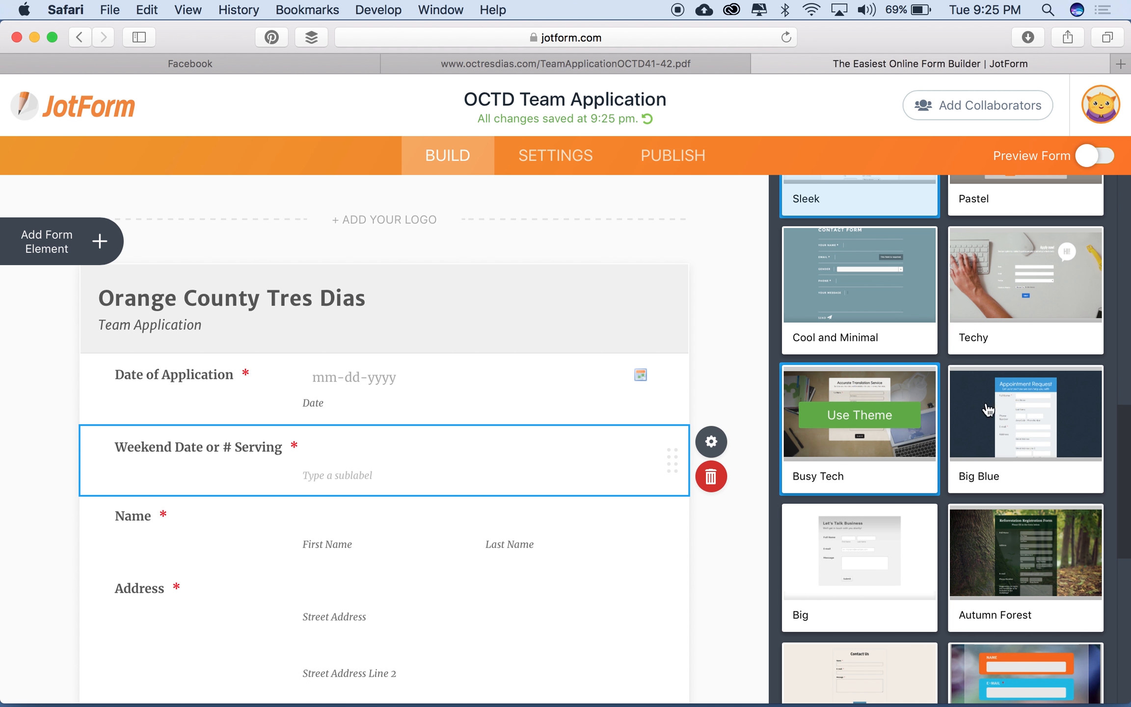
# Step: Apply the Big Blue theme, check the form down to the Submit button, and browse the remaining free themes
pyautogui.click(1035, 423)
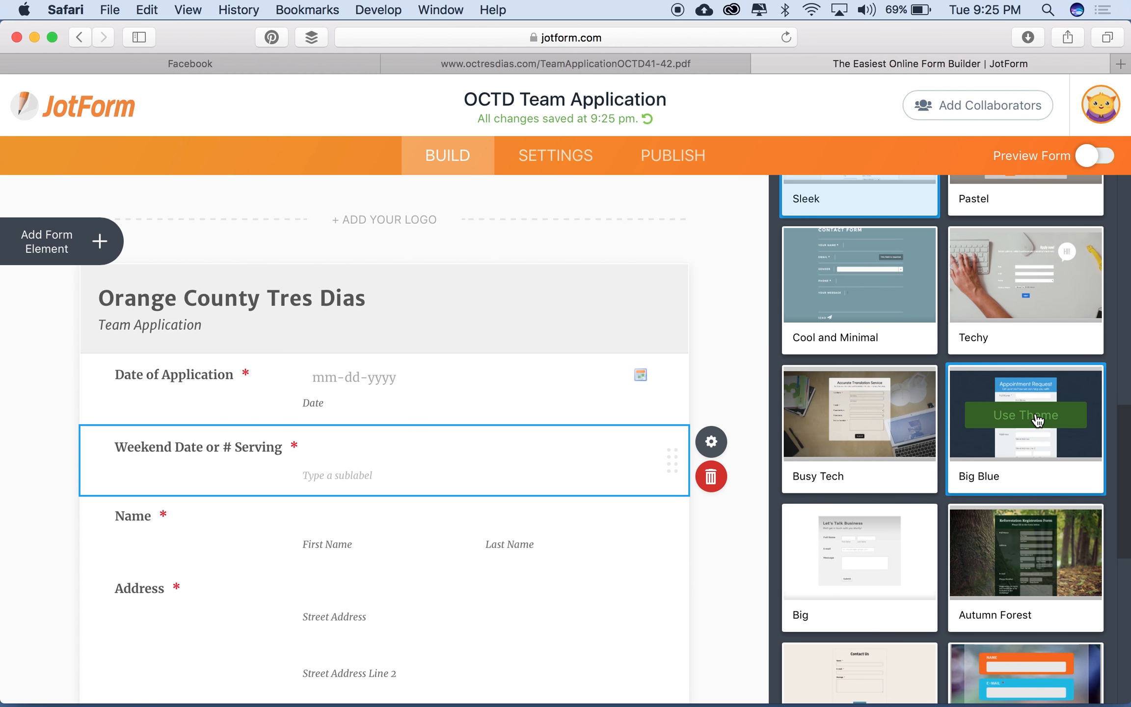
pyautogui.scroll(-10, 687, 475)
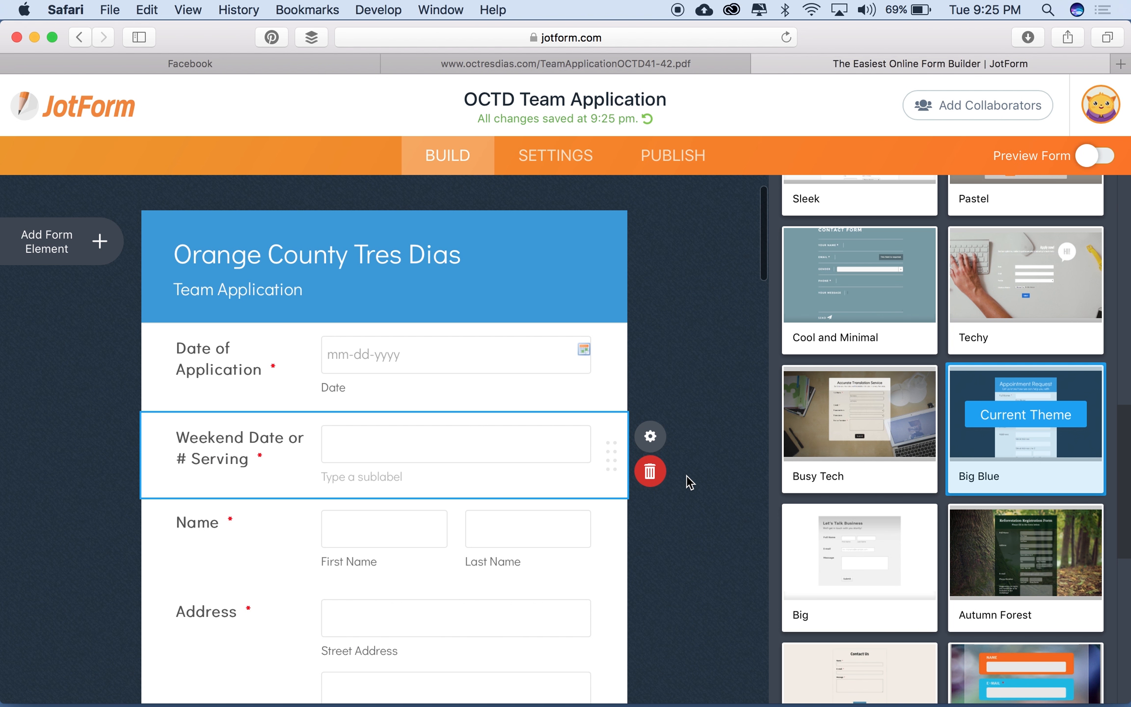
pyautogui.scroll(-15, 687, 474)
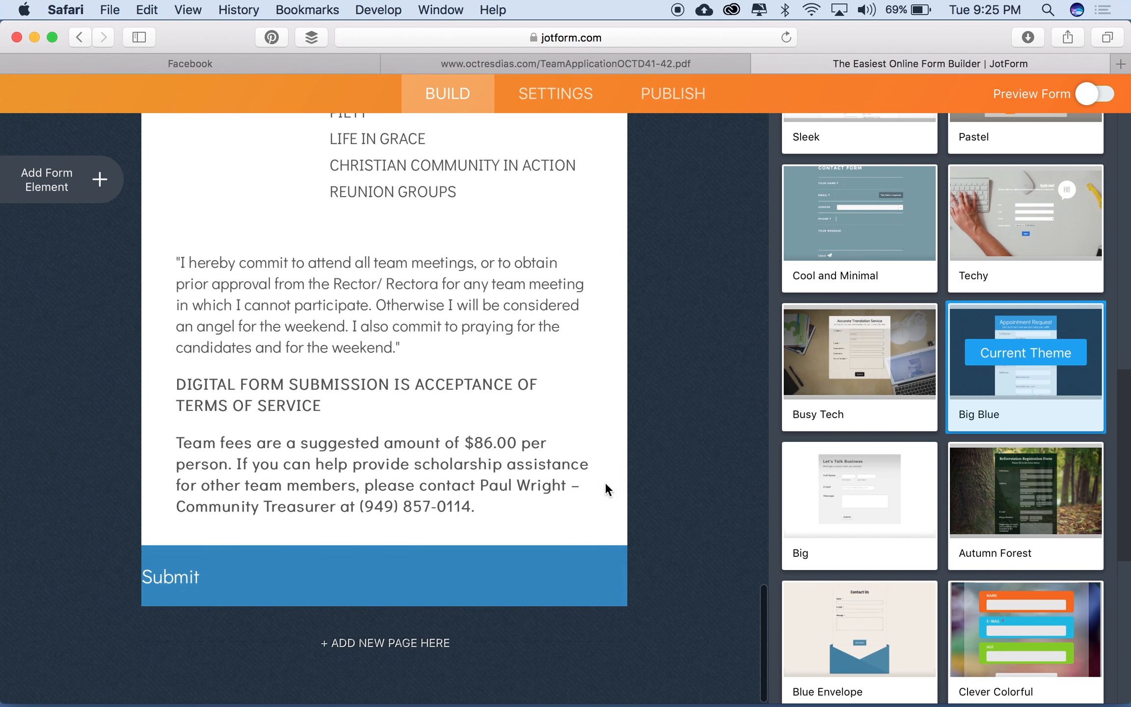
pyautogui.scroll(-9, 891, 482)
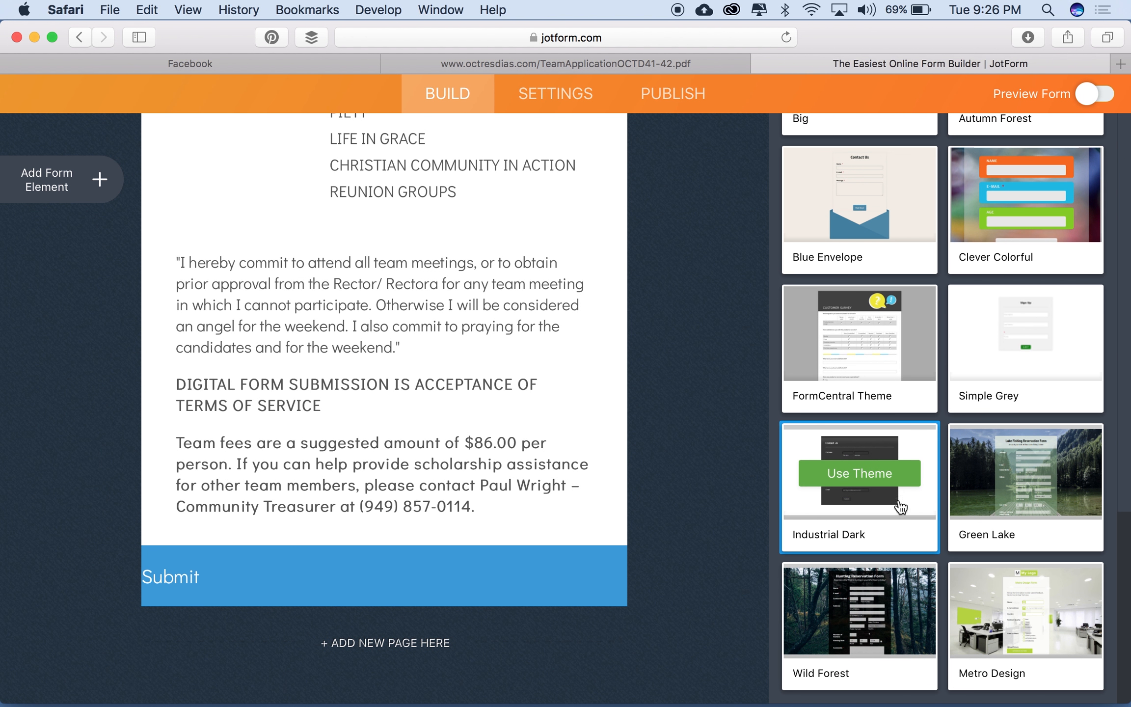
pyautogui.scroll(-5, 919, 432)
# Step: Open the form's email settings
pyautogui.click(556, 93)
pyautogui.click(596, 316)
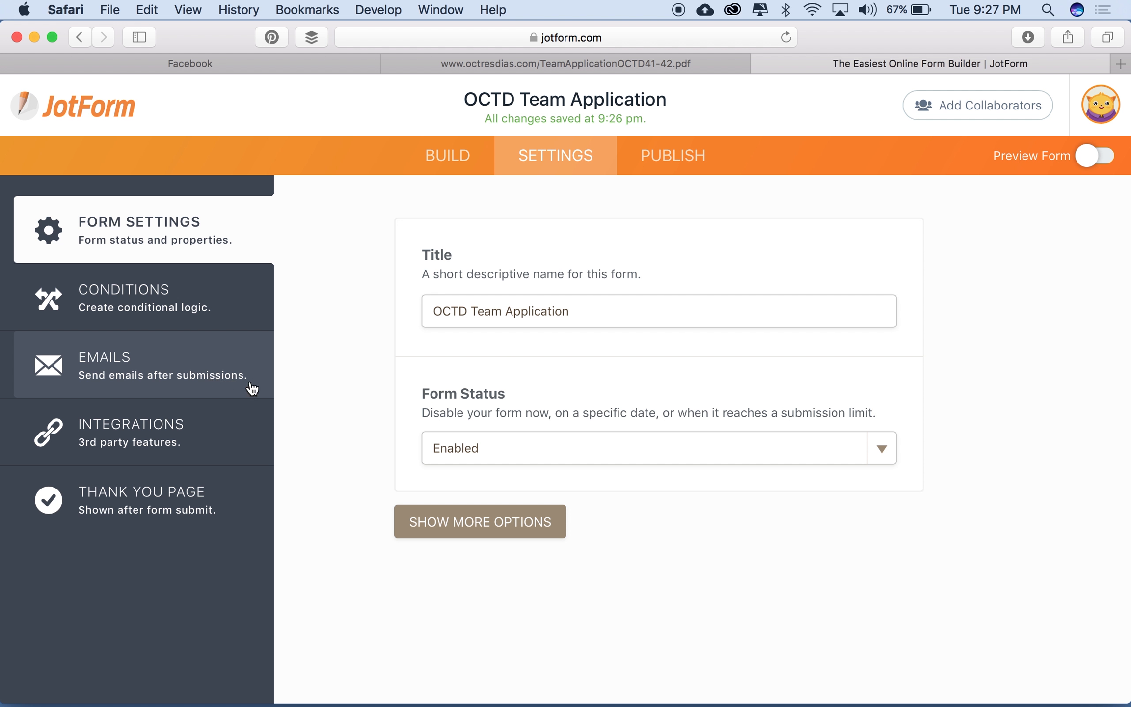
pyautogui.click(226, 377)
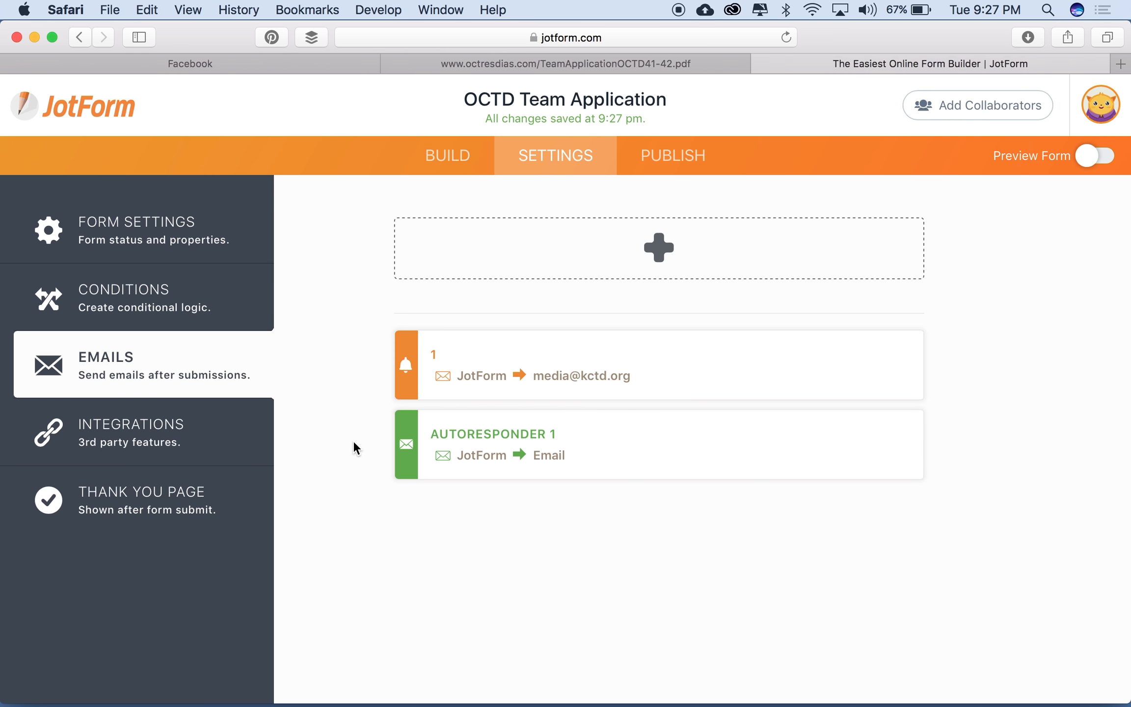
# Step: Review the notification email's subject and full content table, and return to the list of emails
pyautogui.moveTo(462, 368)
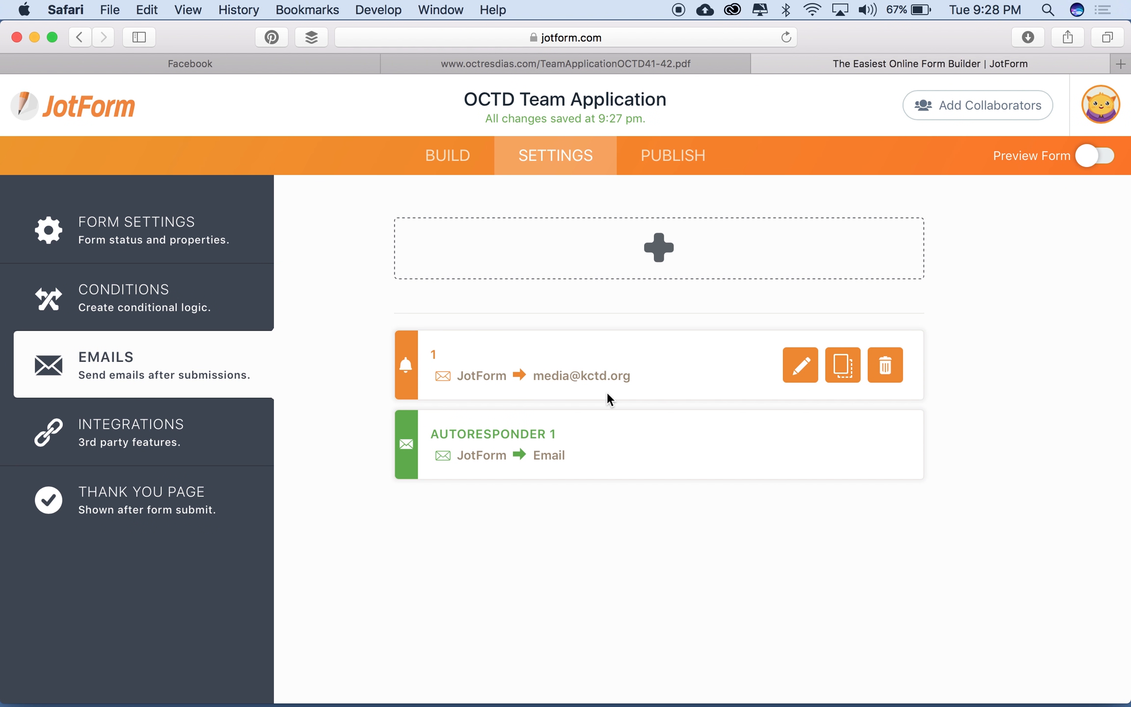
pyautogui.click(629, 382)
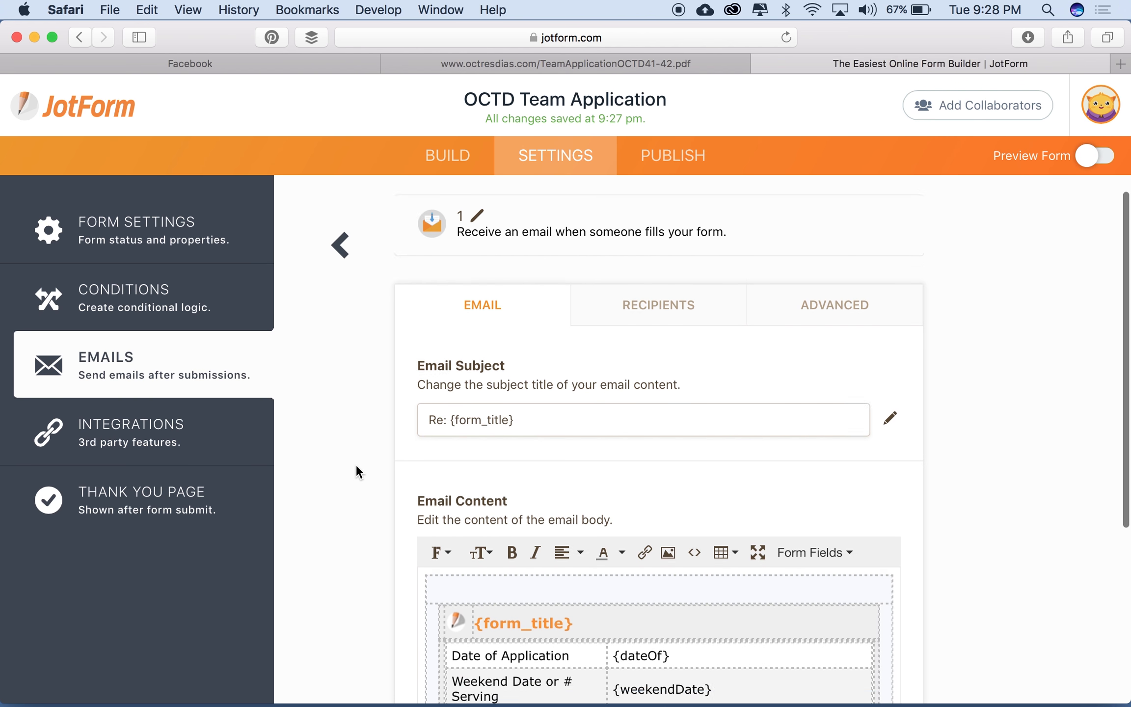
pyautogui.scroll(-10, 478, 484)
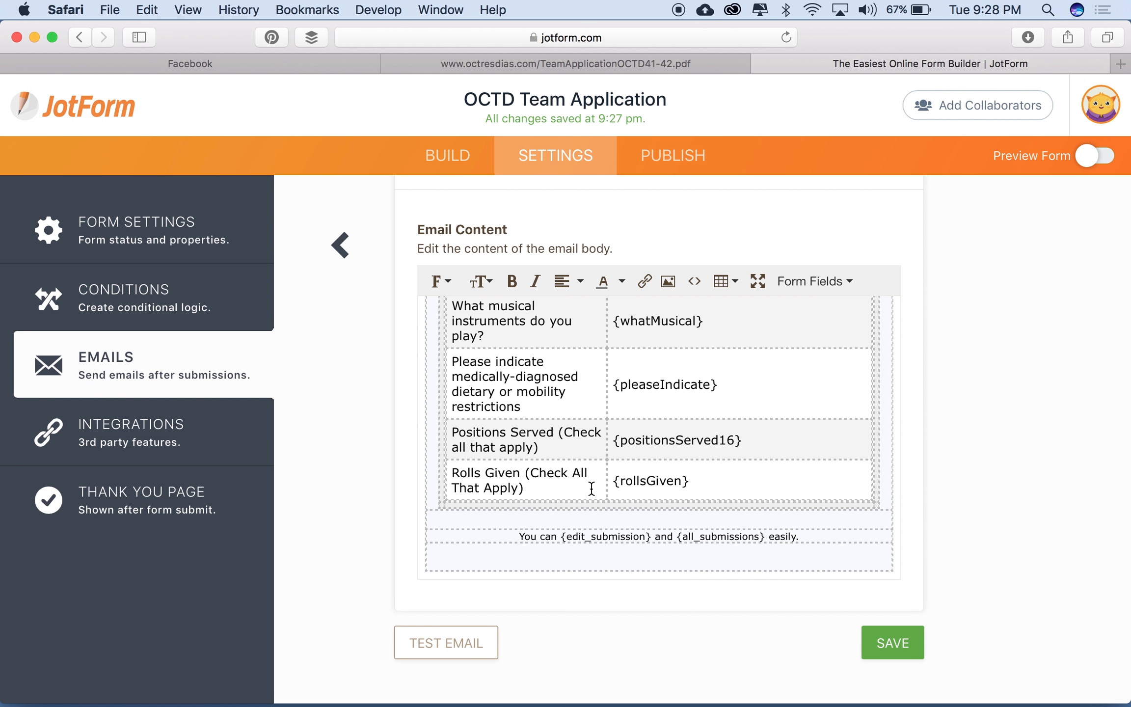
pyautogui.scroll(10, 662, 351)
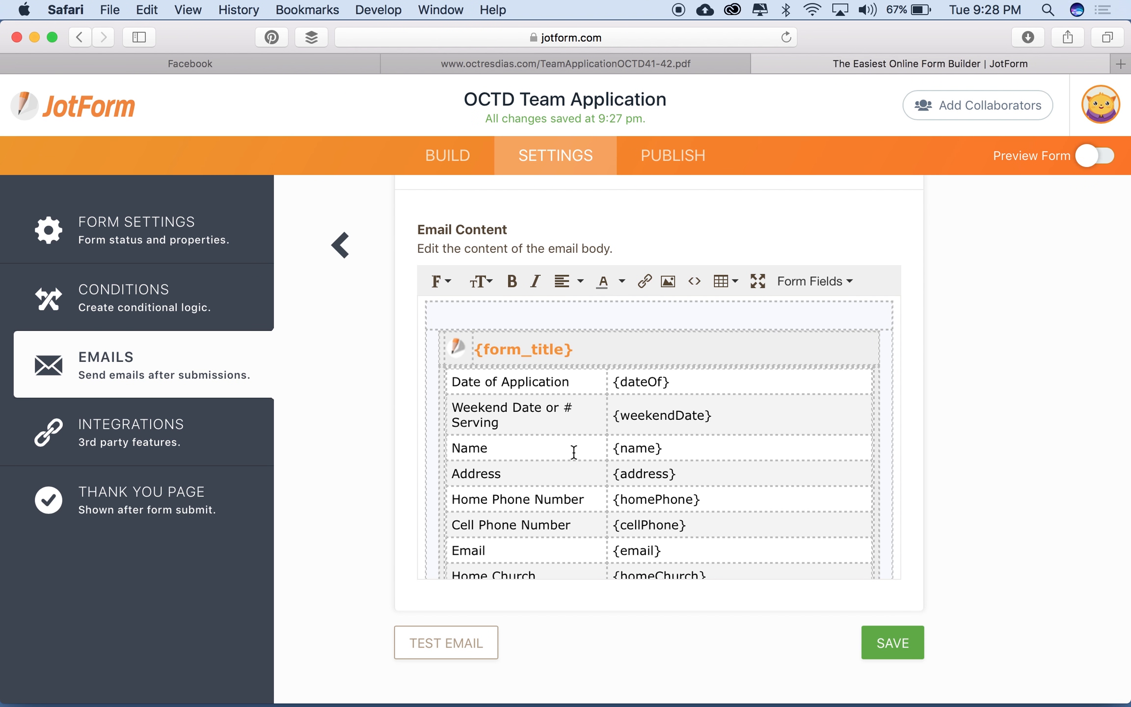
pyautogui.scroll(-10, 574, 452)
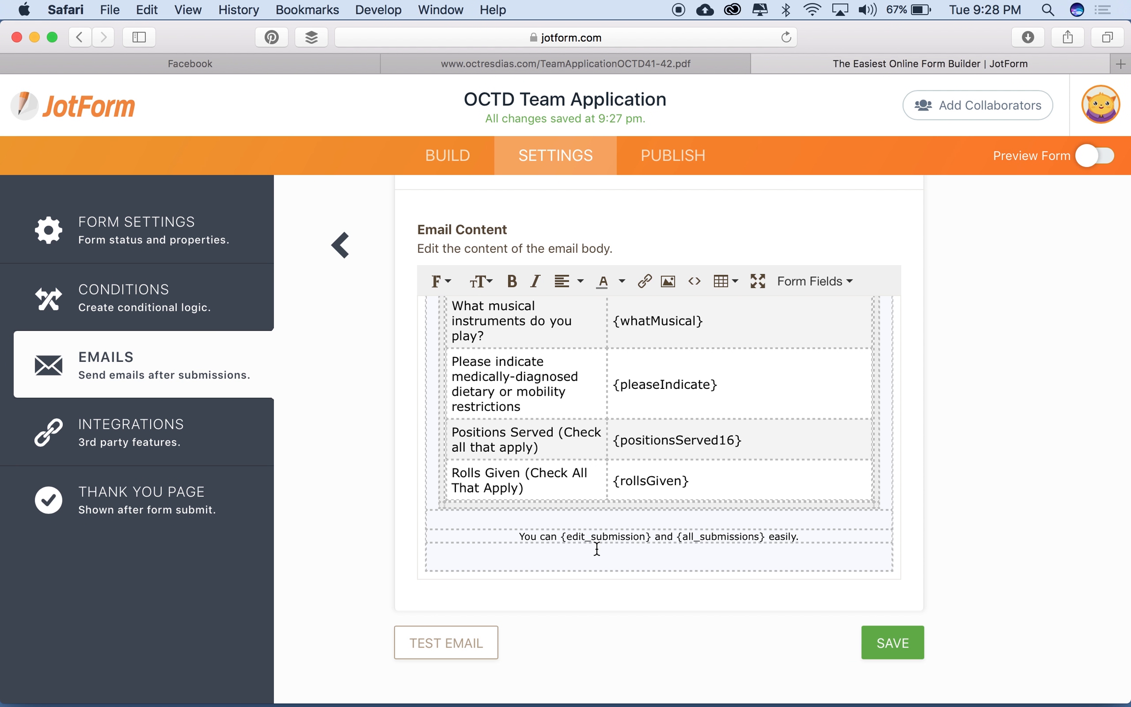
pyautogui.click(342, 256)
# Step: View the Autoresponder 1 email's subject and content, and return to the list of emails
pyautogui.moveTo(581, 434)
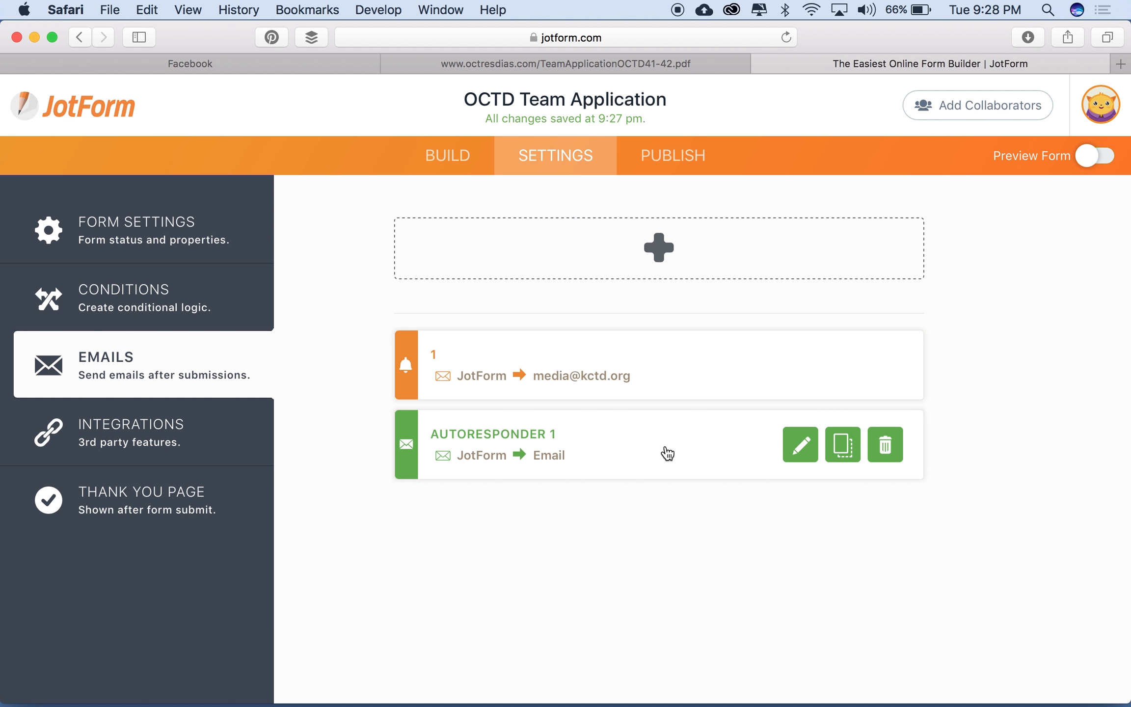
pyautogui.click(554, 468)
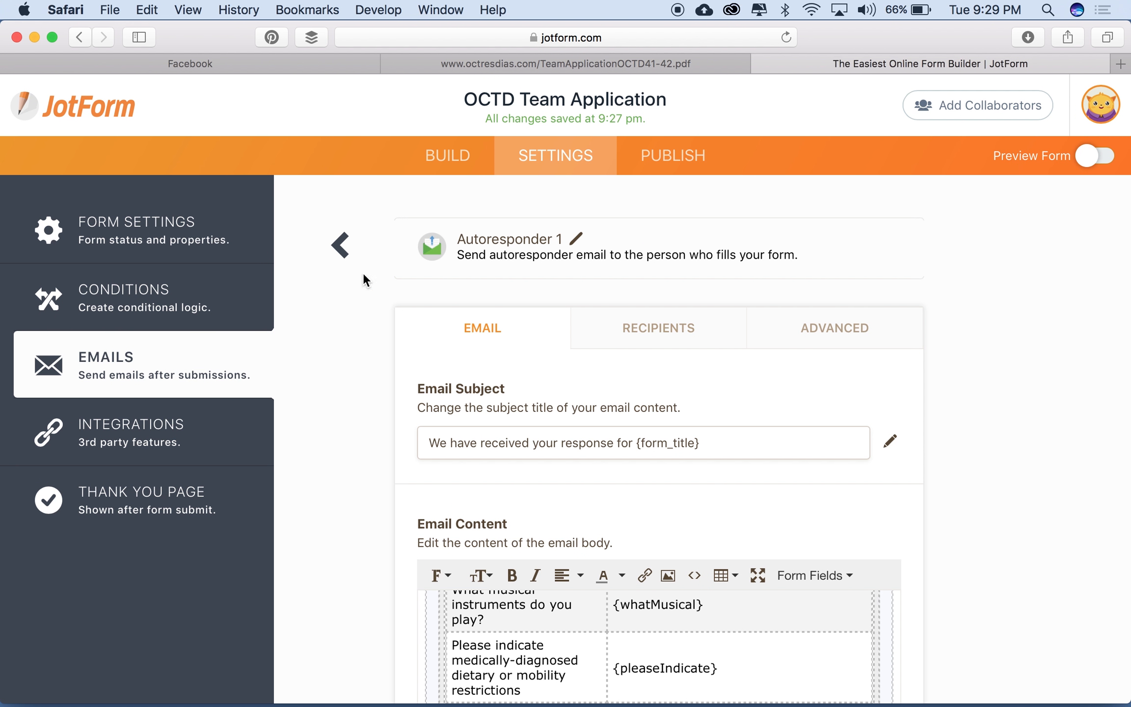
pyautogui.click(339, 247)
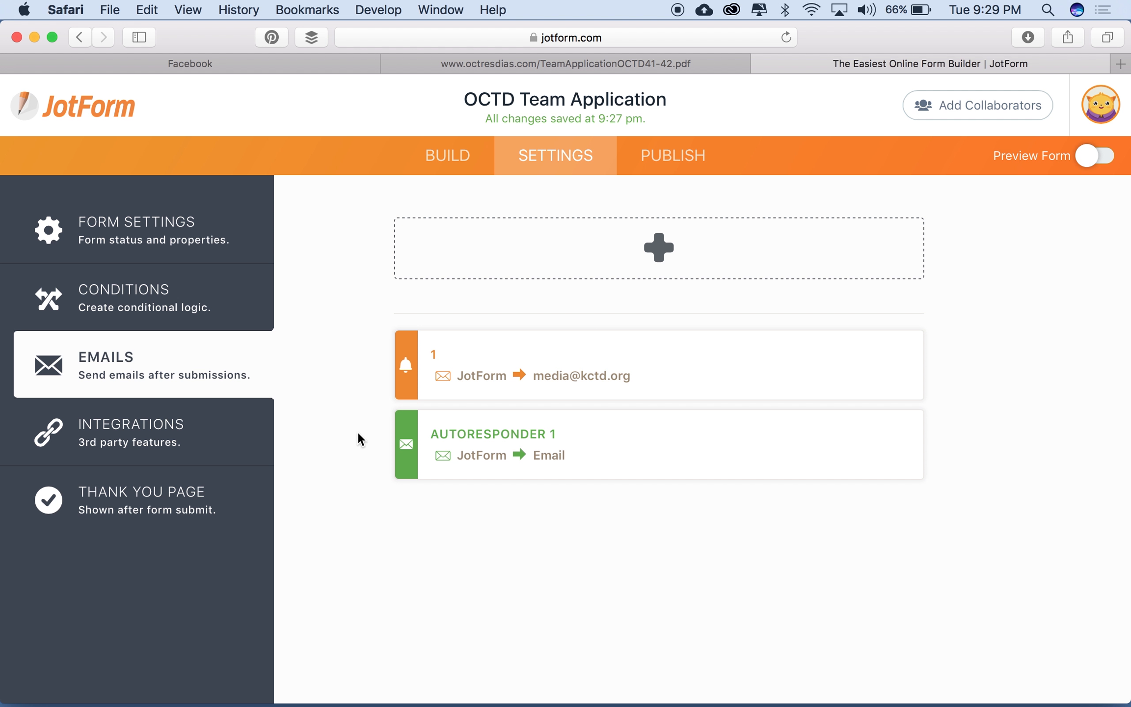
# Step: Open the notification email's recipient settings and add two more recipient email addresses
pyautogui.moveTo(702, 354)
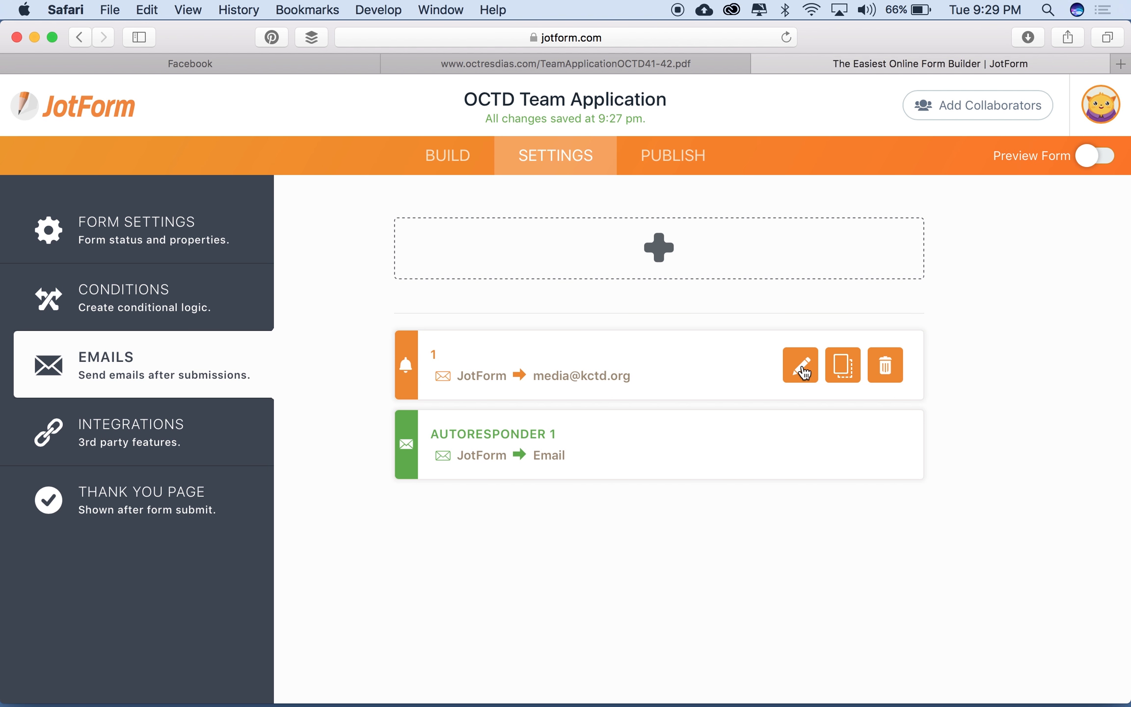
pyautogui.click(801, 368)
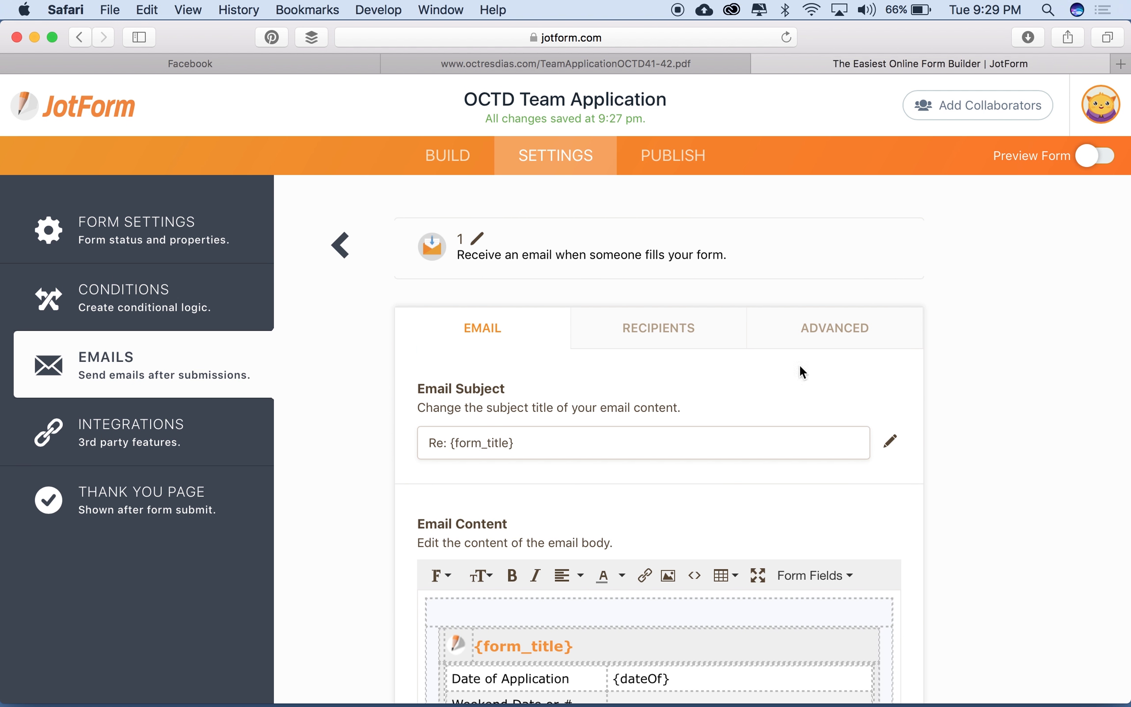
pyautogui.click(665, 344)
pyautogui.scroll(-1, 961, 359)
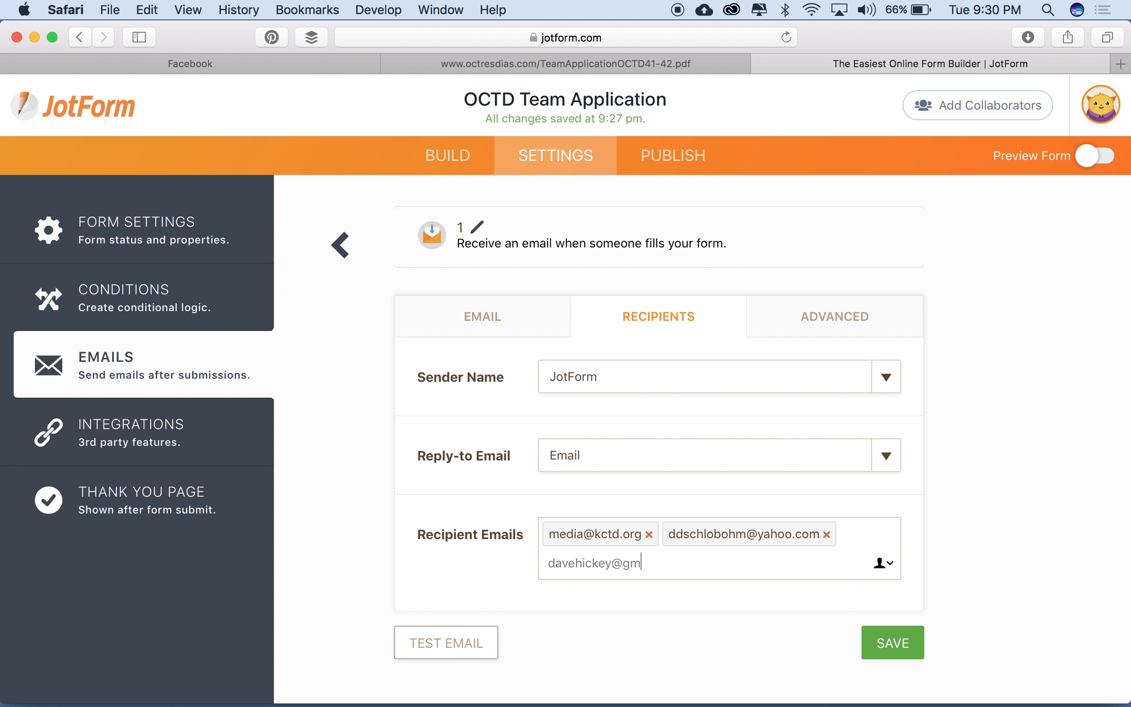
pyautogui.write('ail.com')
pyautogui.press('Return')
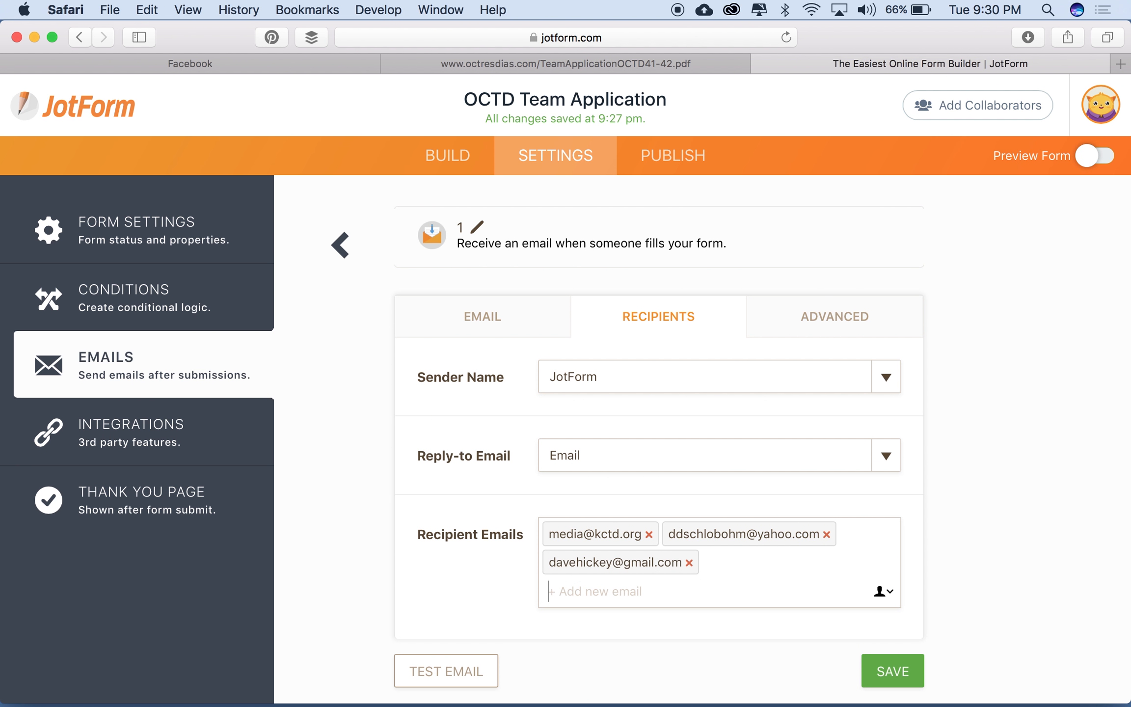
# Step: Remove the two added recipient email addresses from the notification email and save it
pyautogui.click(287, 542)
pyautogui.click(688, 563)
pyautogui.click(827, 535)
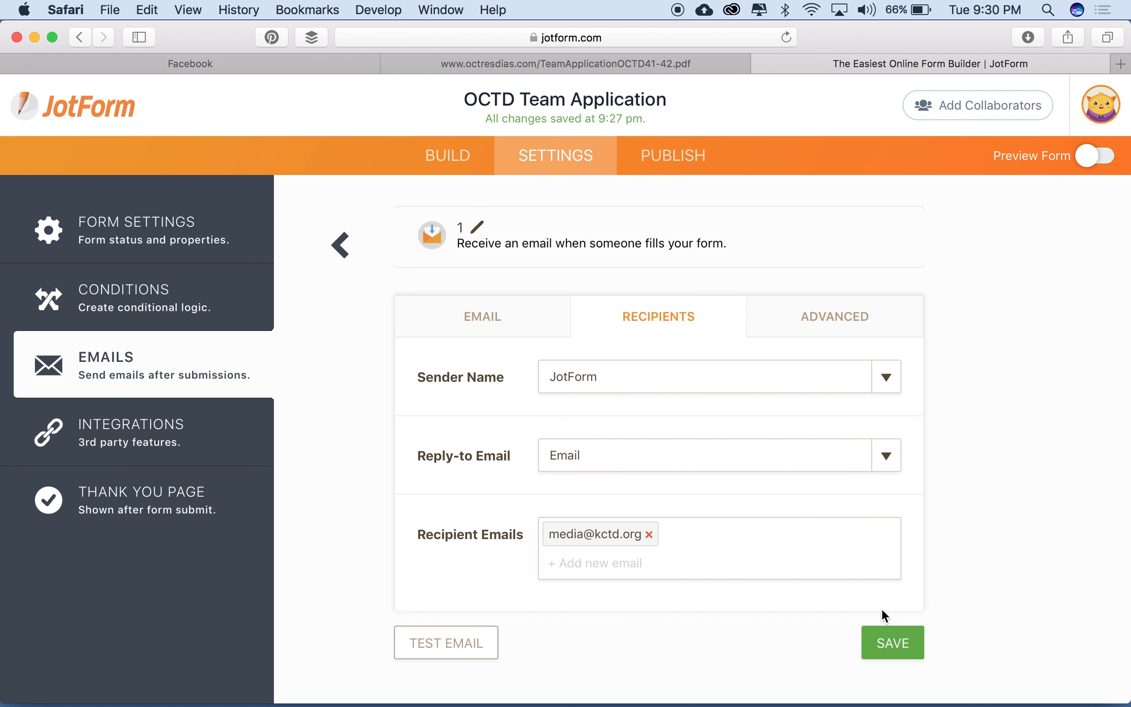
pyautogui.click(906, 647)
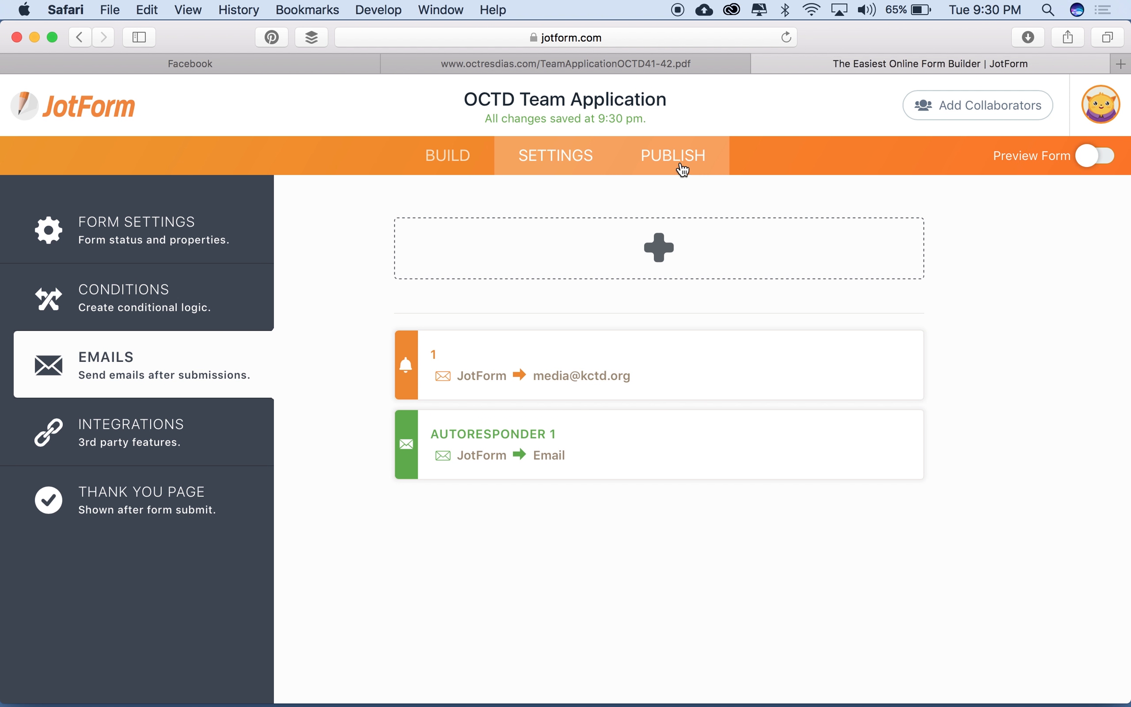
# Step: Open the form's publishing options and copy its direct link to the clipboard
pyautogui.click(688, 166)
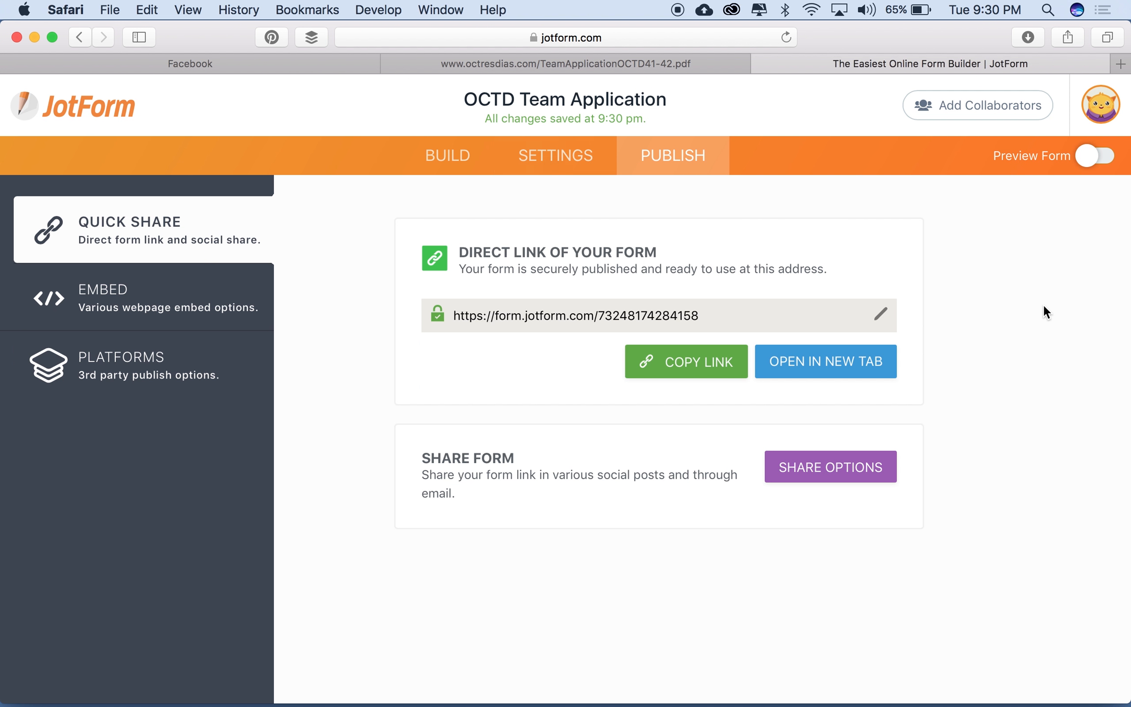
pyautogui.click(531, 315)
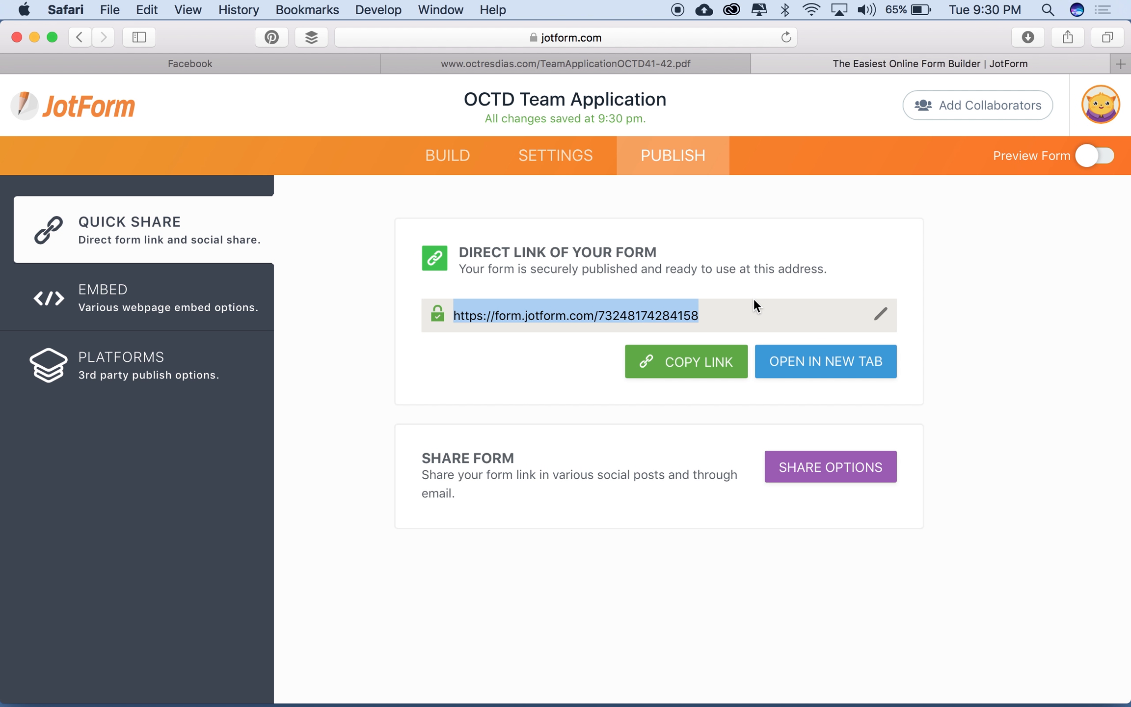
pyautogui.press('super+c')
pyautogui.click(703, 373)
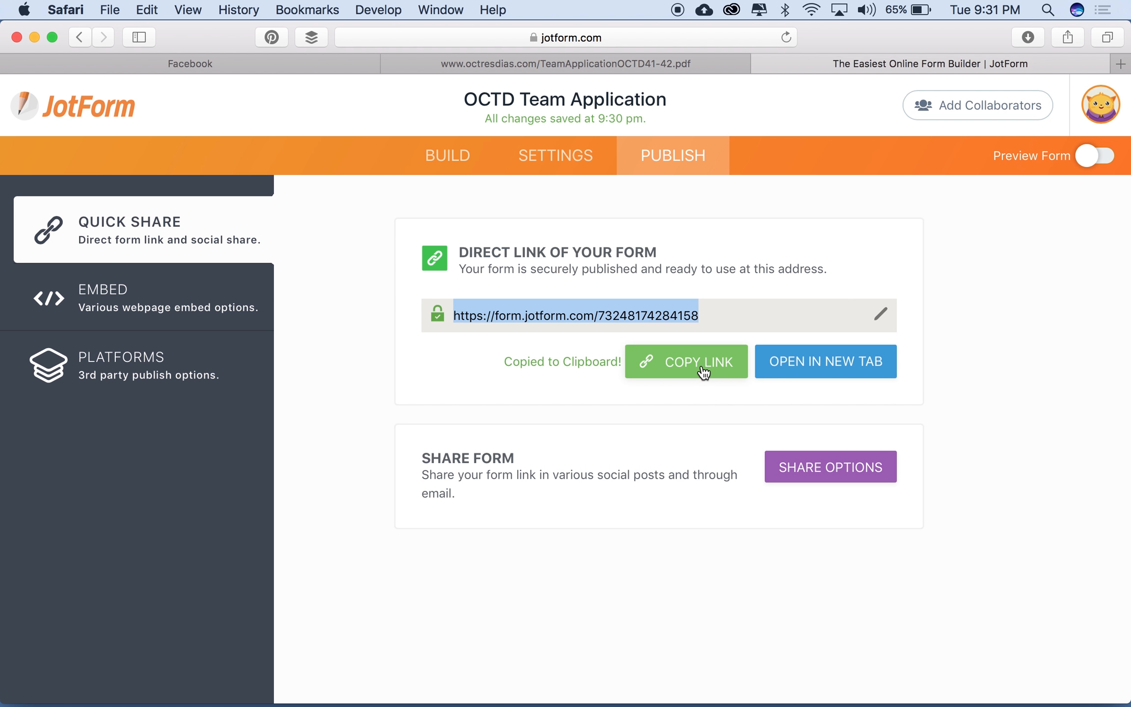
# Step: Open the published form in a new tab, check it down to the Submit button, and close that tab
pyautogui.click(841, 363)
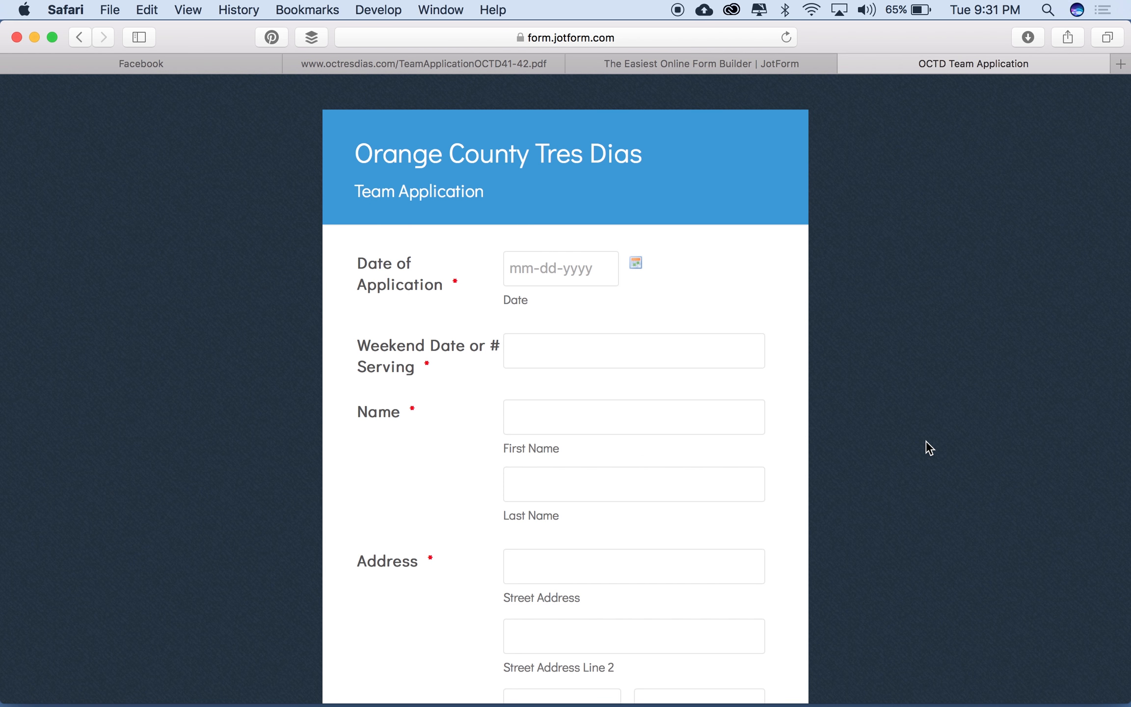
pyautogui.scroll(-15, 926, 441)
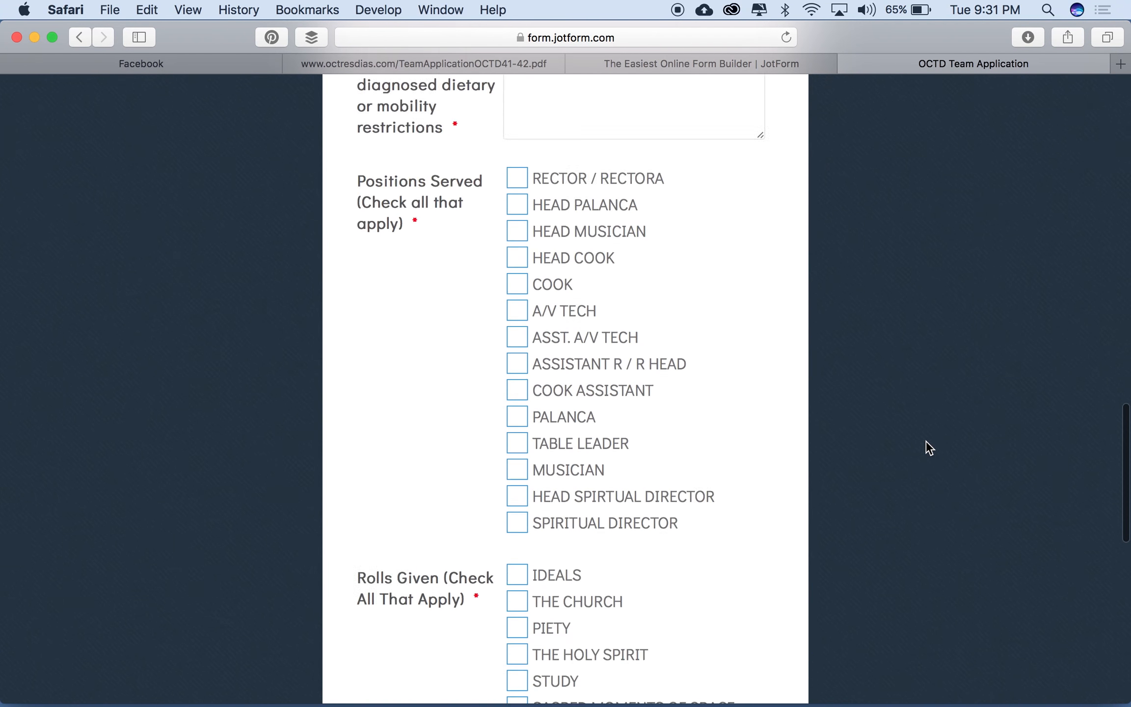
pyautogui.scroll(-12, 926, 442)
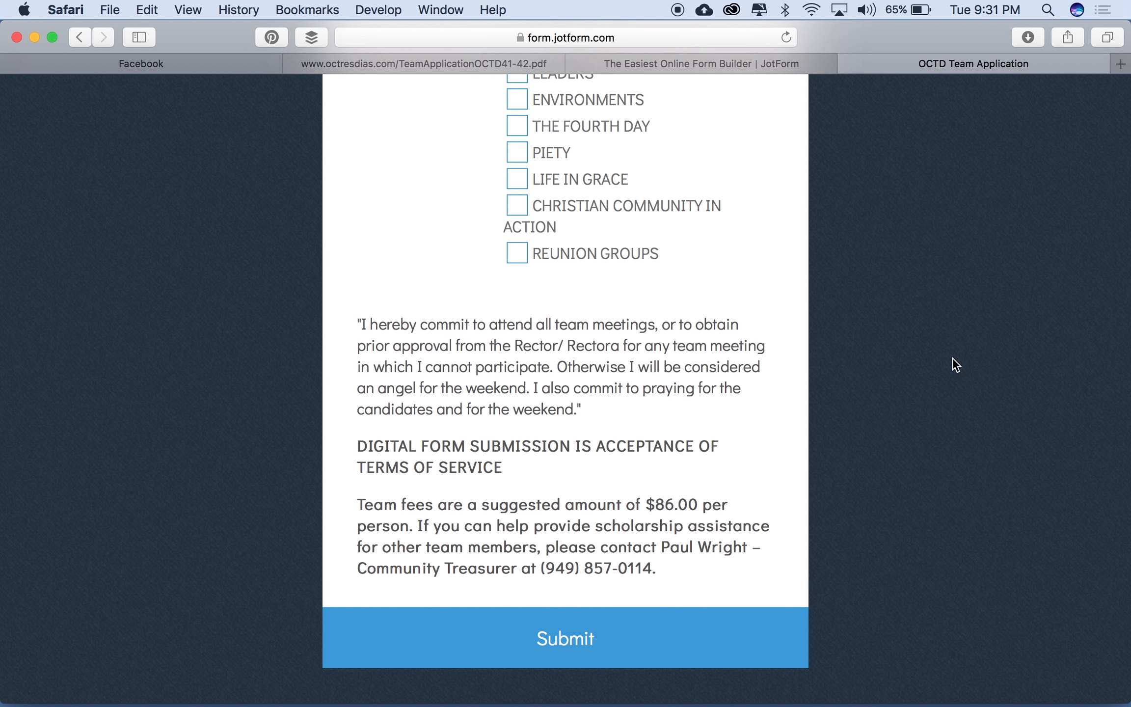
pyautogui.click(847, 63)
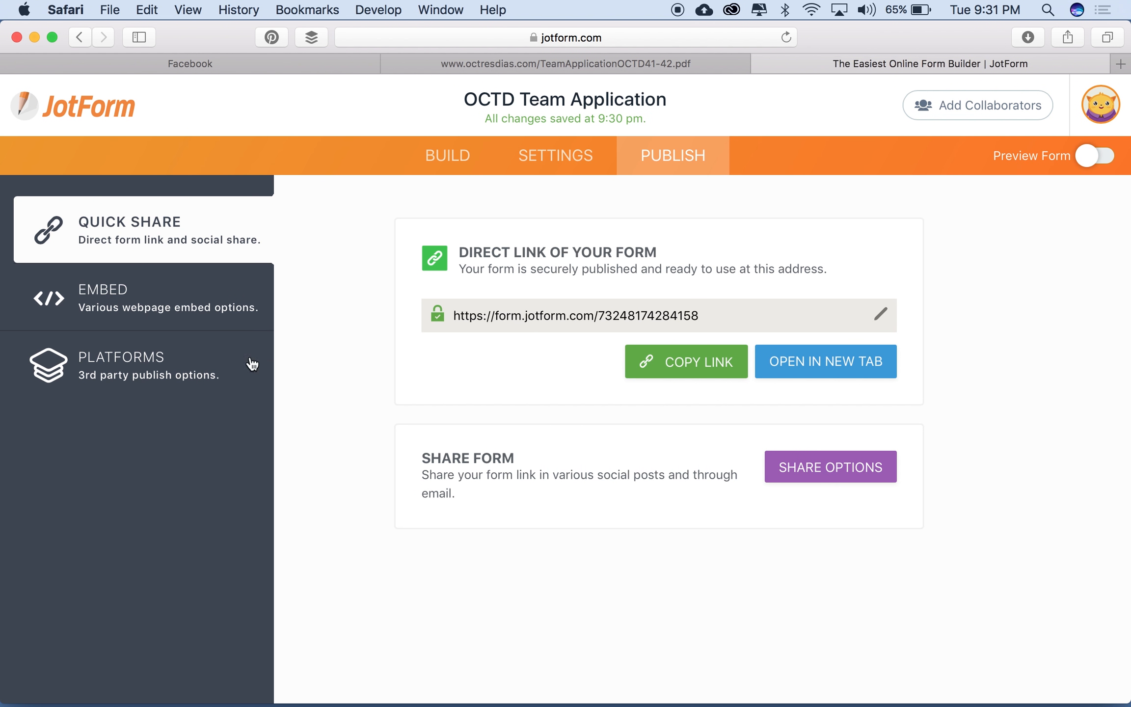
# Step: Open the iFrame code among the form's webpage embed options
pyautogui.click(179, 309)
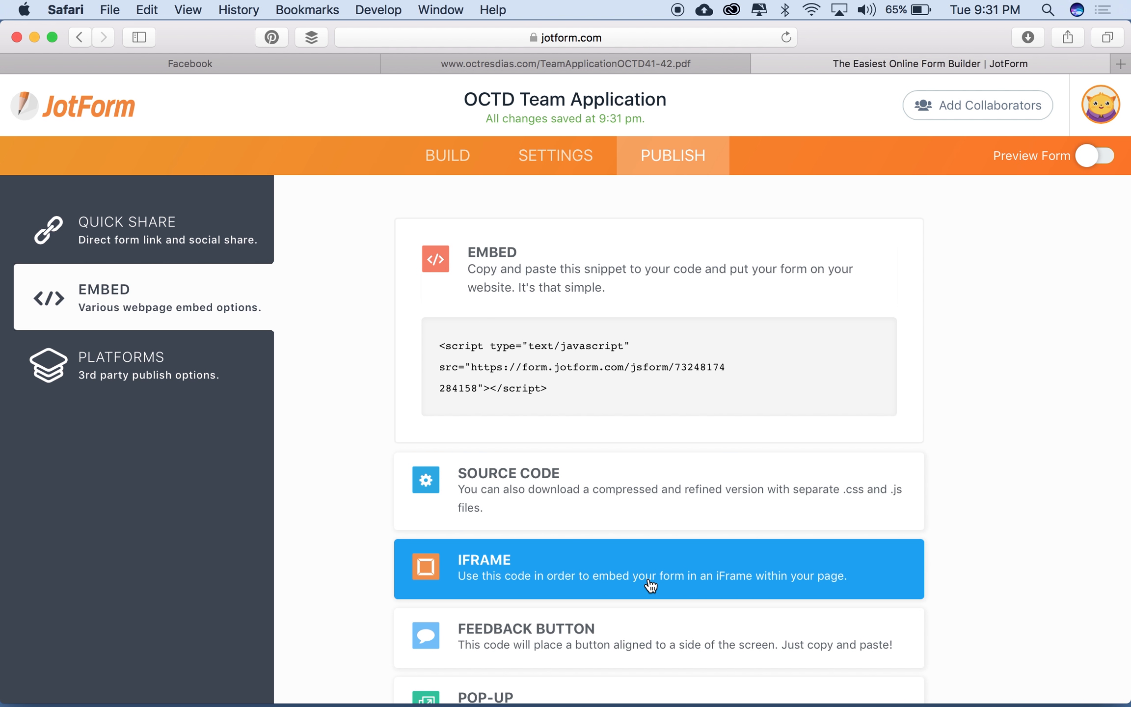
pyautogui.scroll(-3, 786, 516)
pyautogui.click(627, 455)
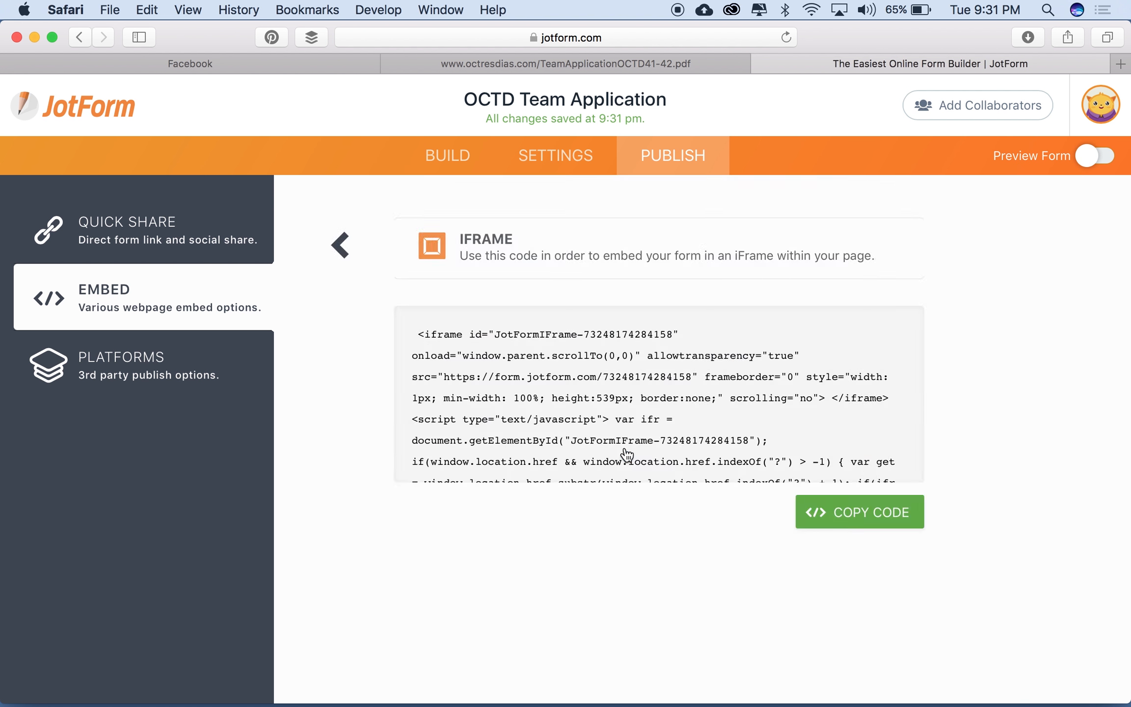